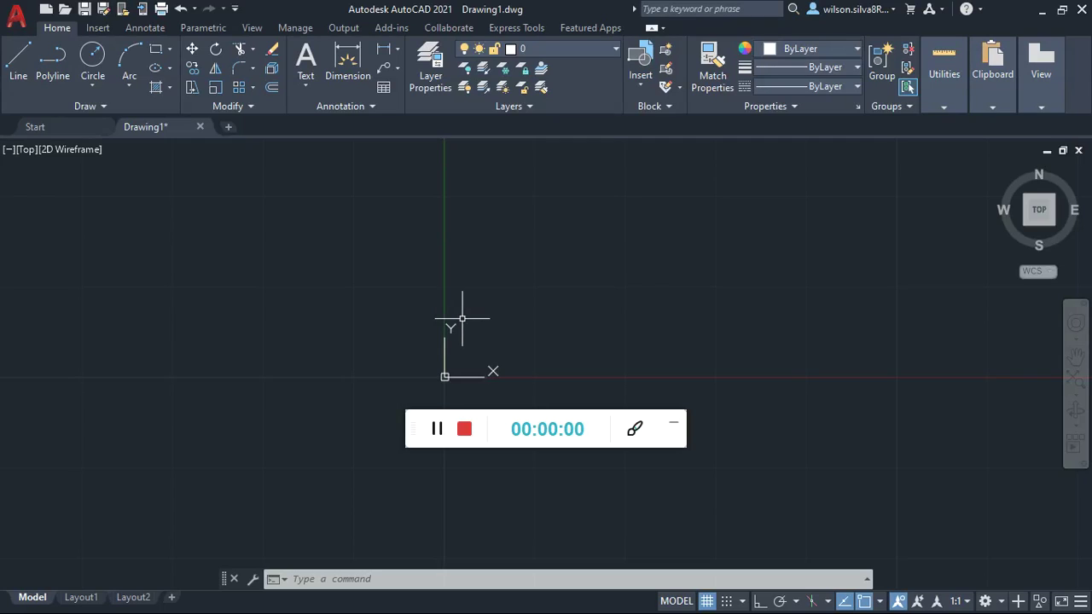
Step: Type L in the blank Drawing1 so LINE appears as the first autocomplete match
drag(411, 415, 392, 606)
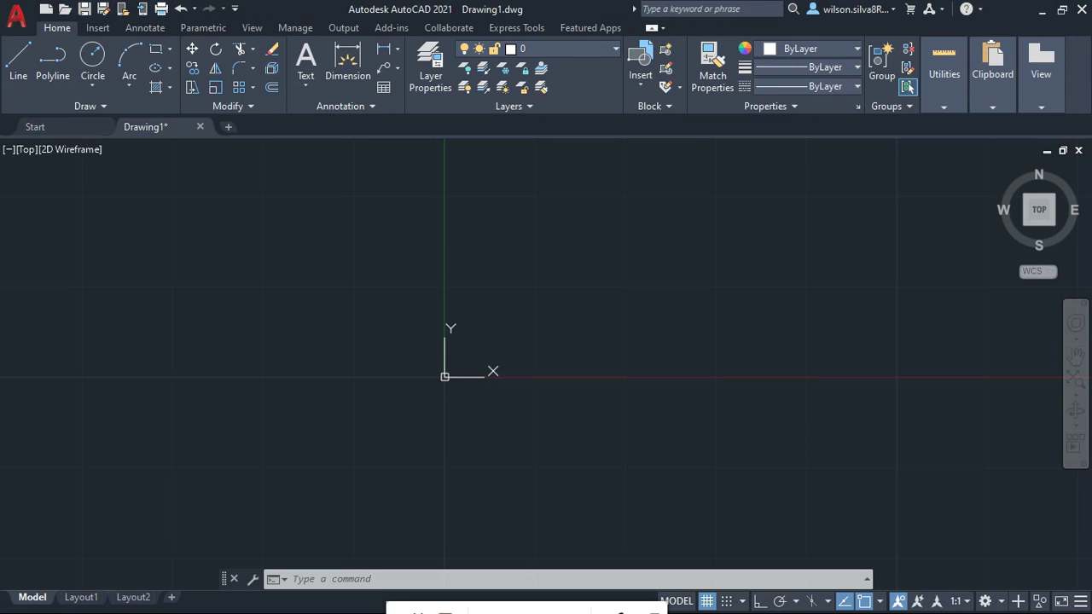
text(L)
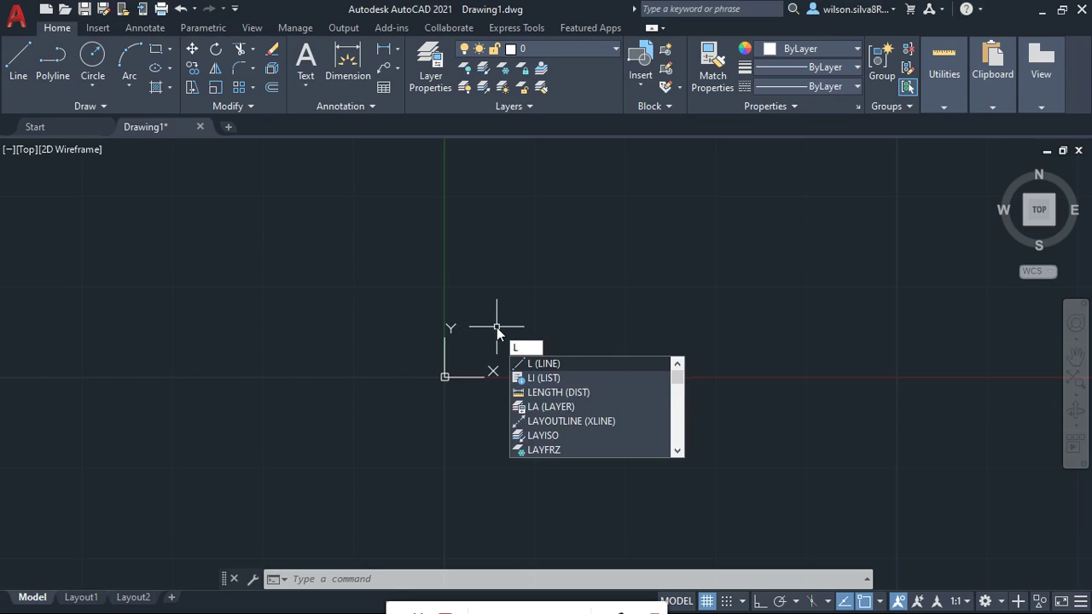
key(Return)
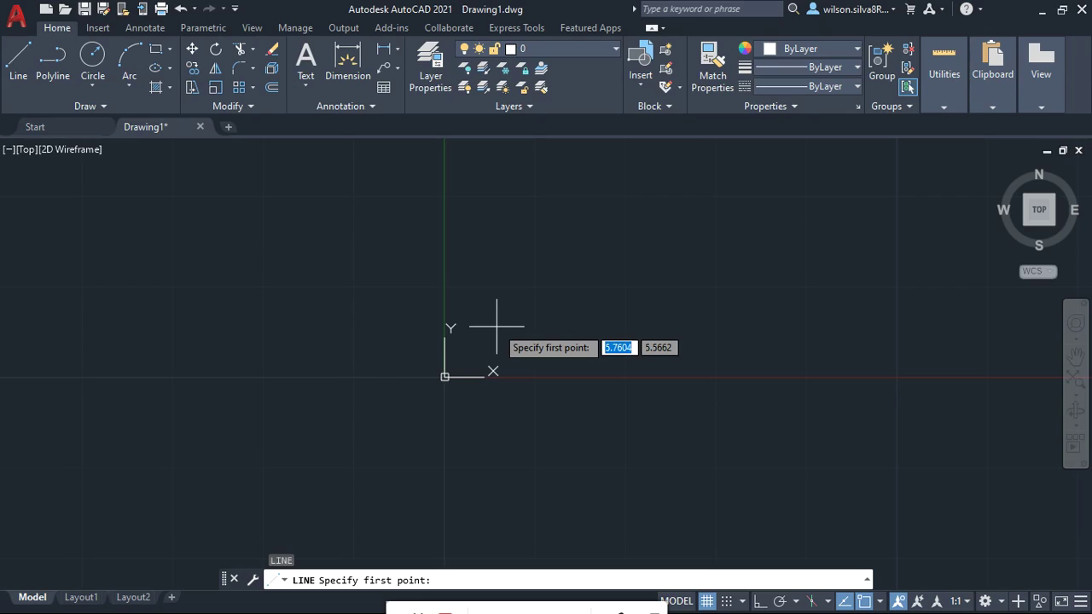
text(0)
key(Tab)
text(0)
key(Return)
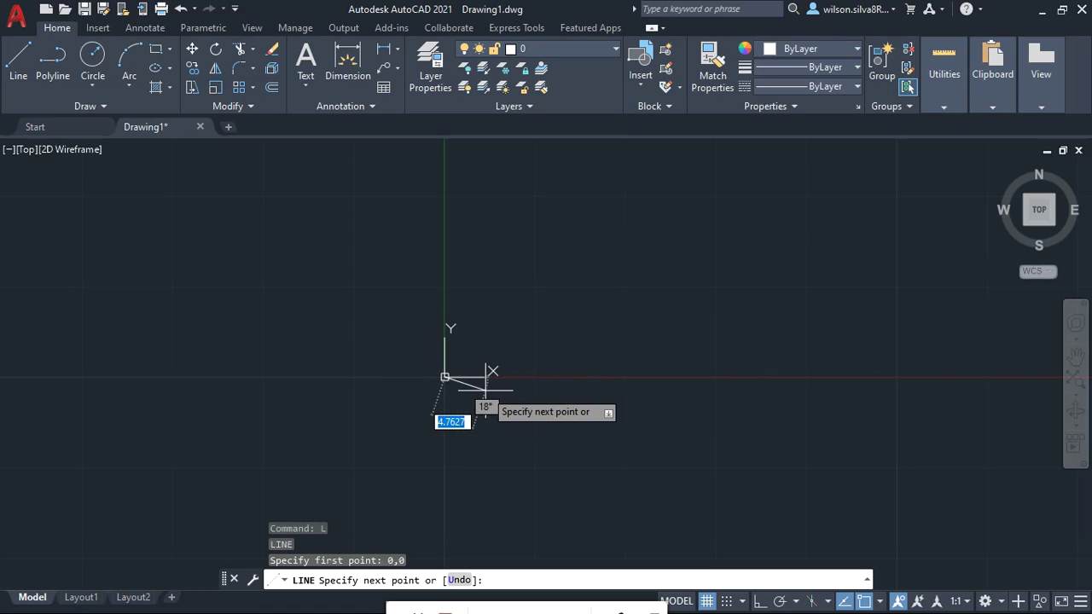
key(F1)
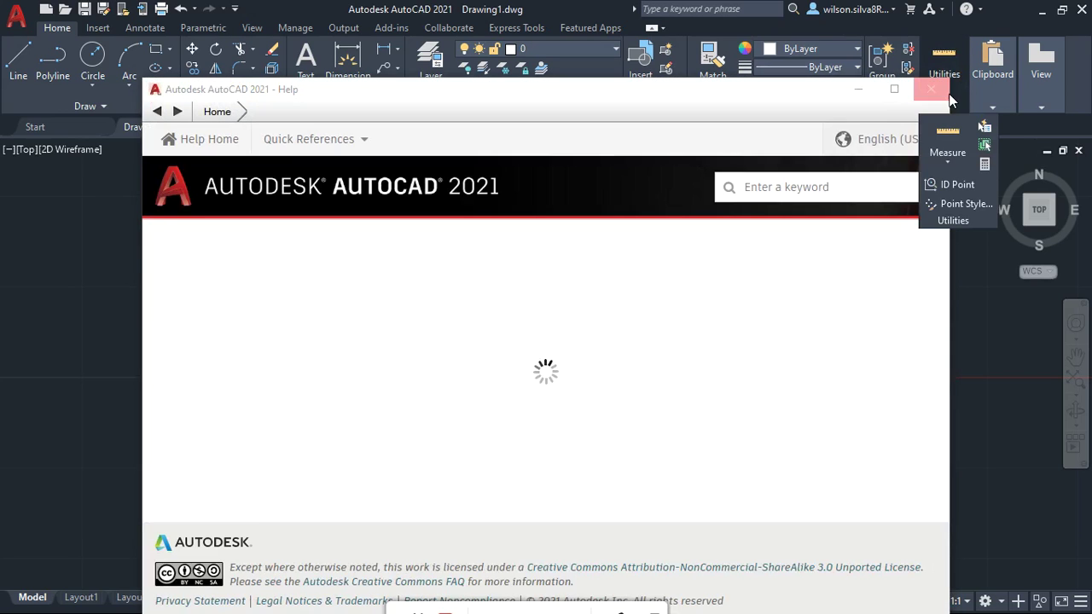
click(932, 90)
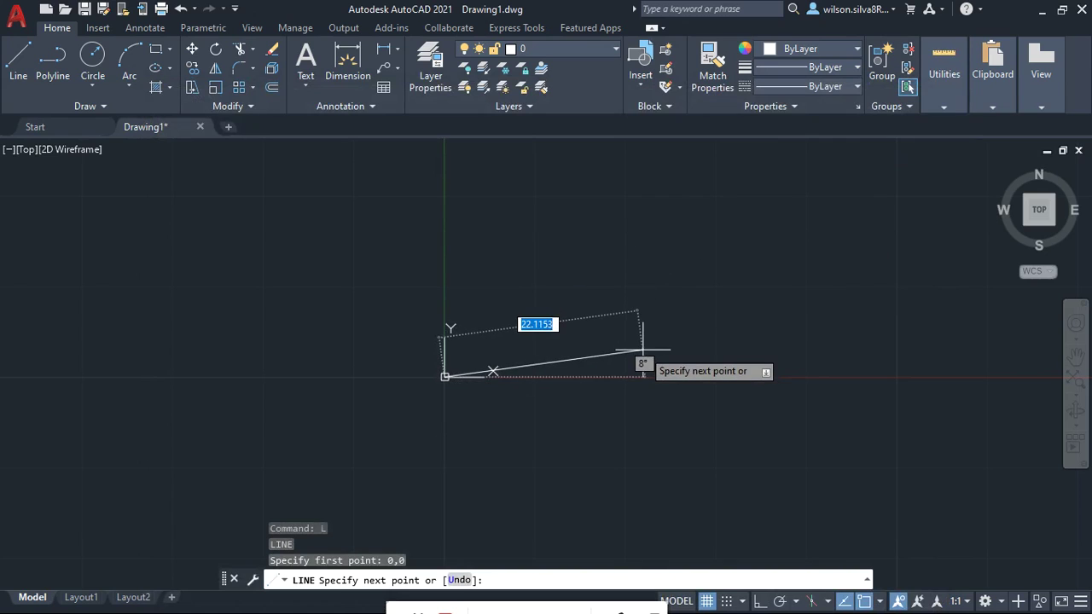
text(')
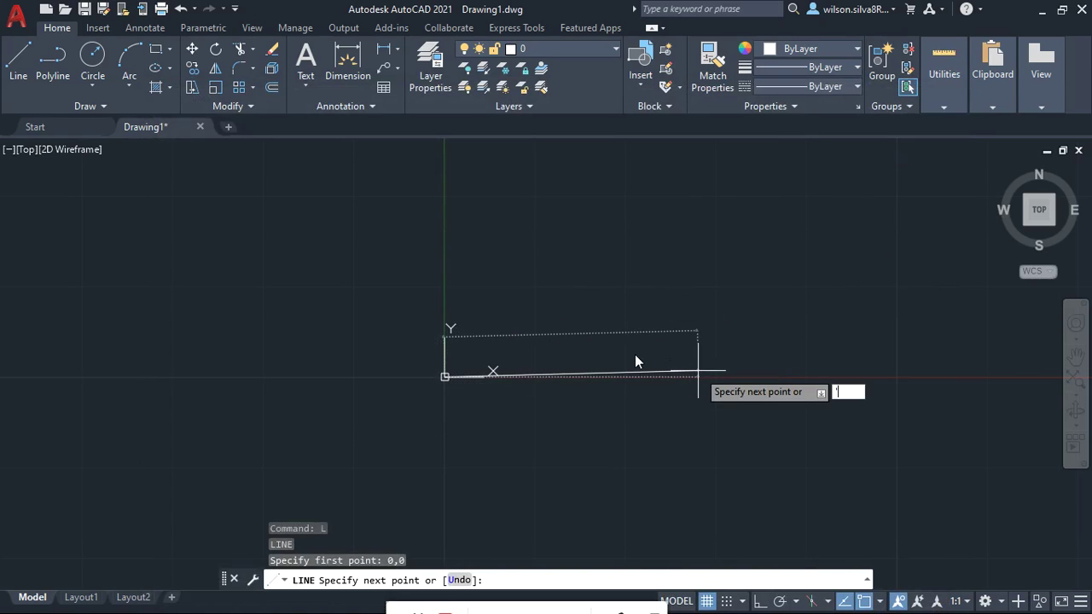
key(Return)
key(Escape)
text(l)
key(Return)
click(599, 272)
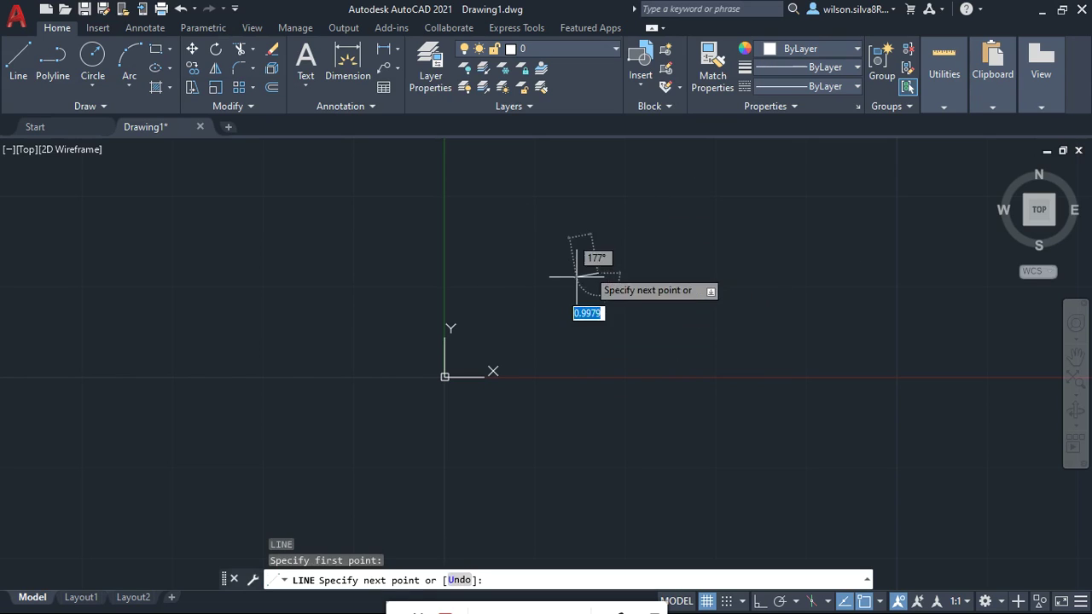
key(Return)
text(l)
key(Return)
text(0)
key(Tab)
text(0)
key(Return)
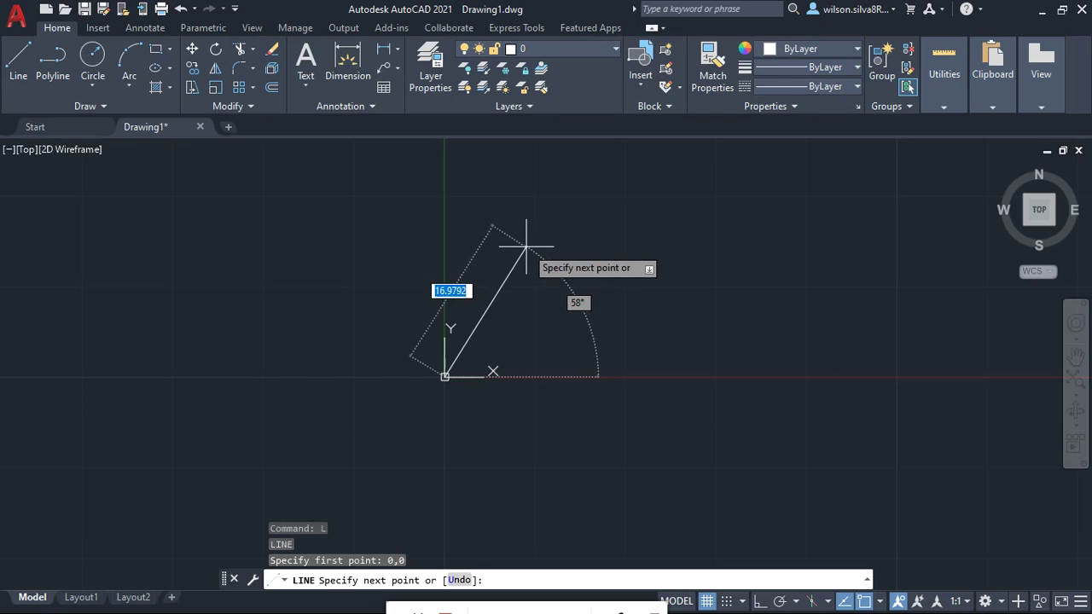
click(15, 15)
mouse_move(60, 395)
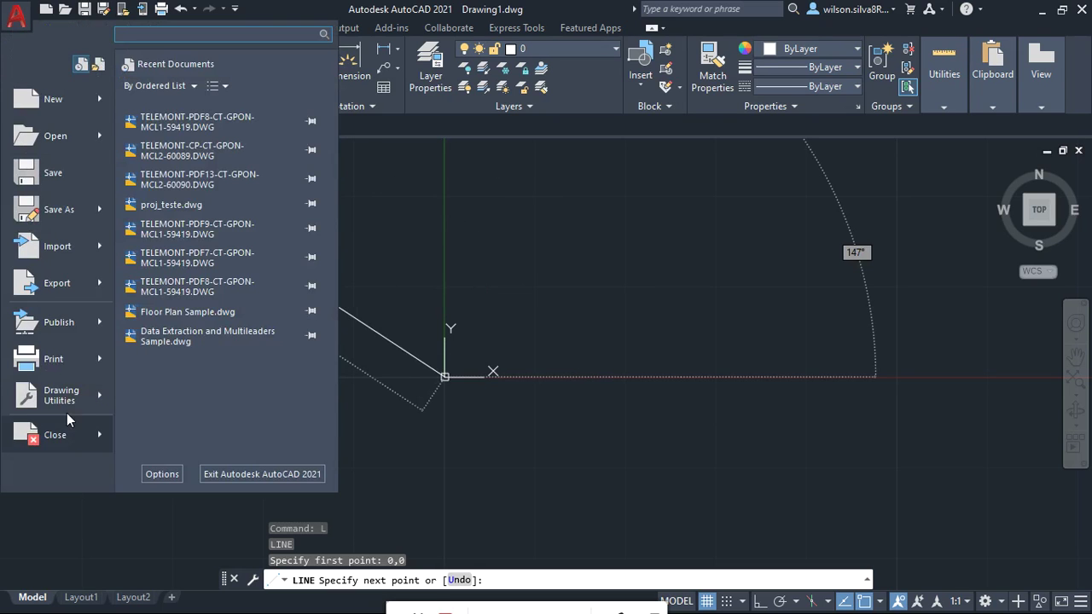
click(169, 227)
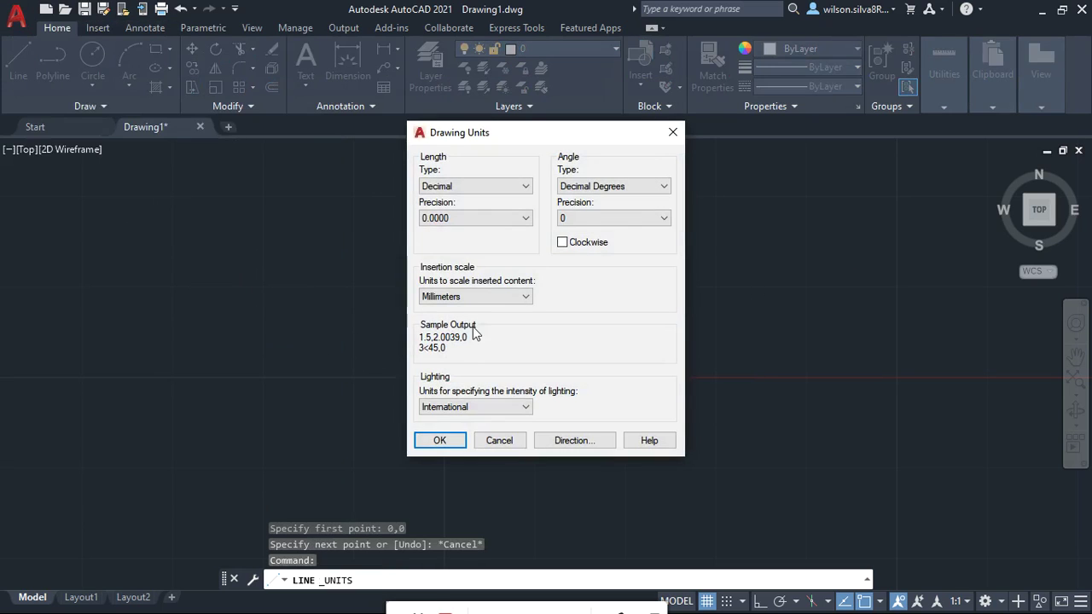
click(673, 133)
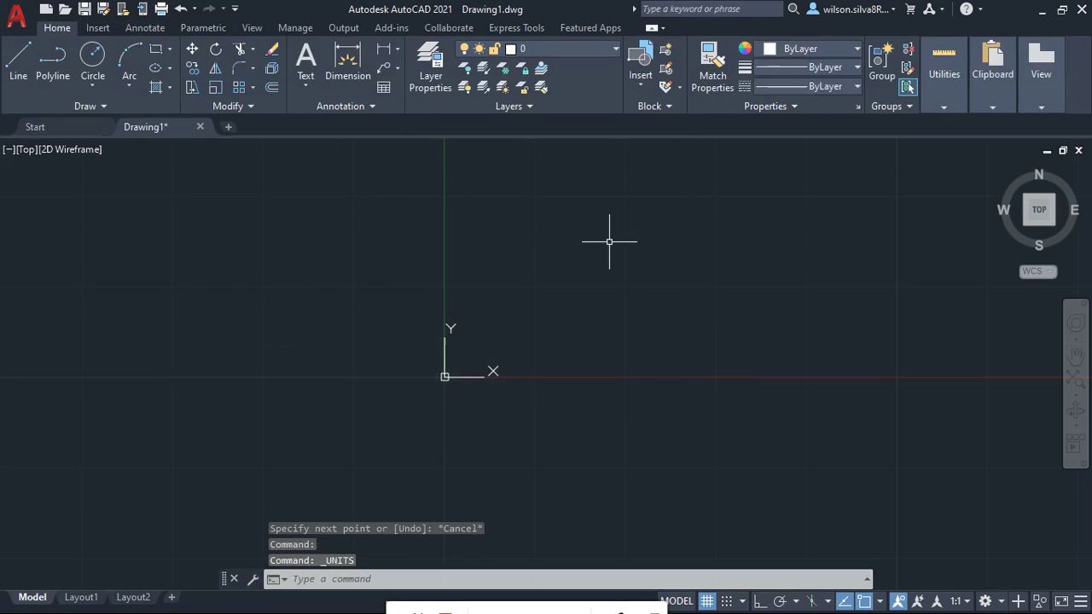
text(l)
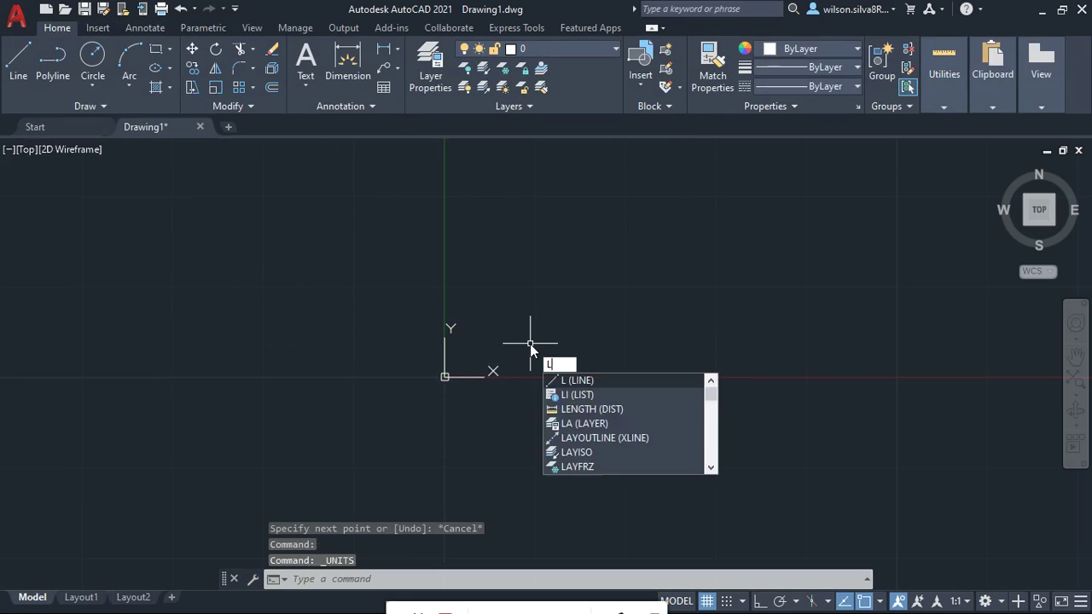
Step: Start the LINE command at the origin 0,0
key(Return)
text(0)
key(Tab)
text(0)
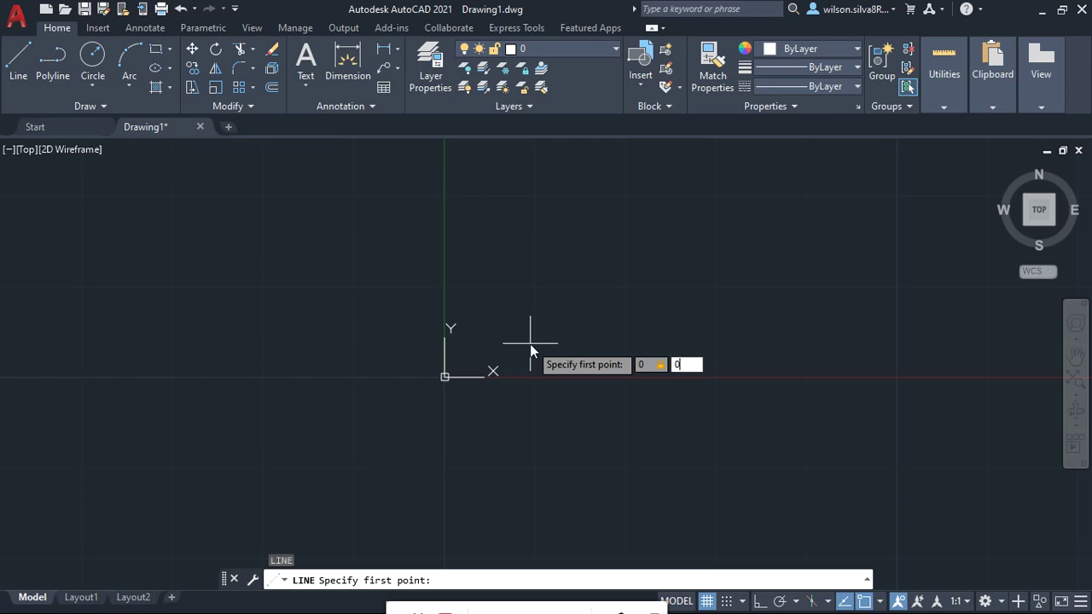
key(Return)
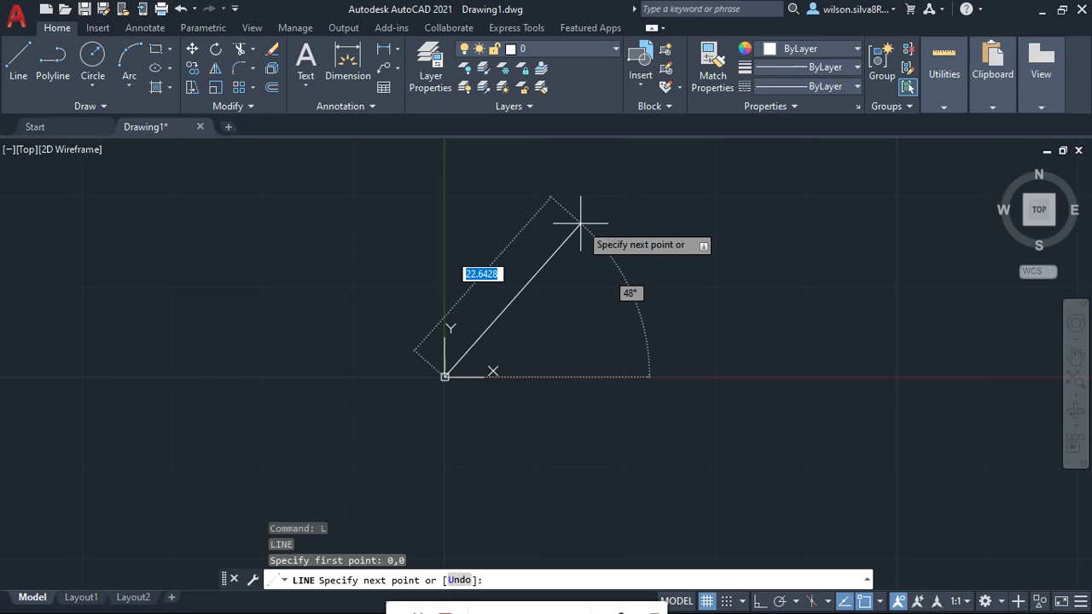
Step: Enter a 10-unit segment at 90°, undo the misplaced one, and re-enter length 10 at 90°
text(10)
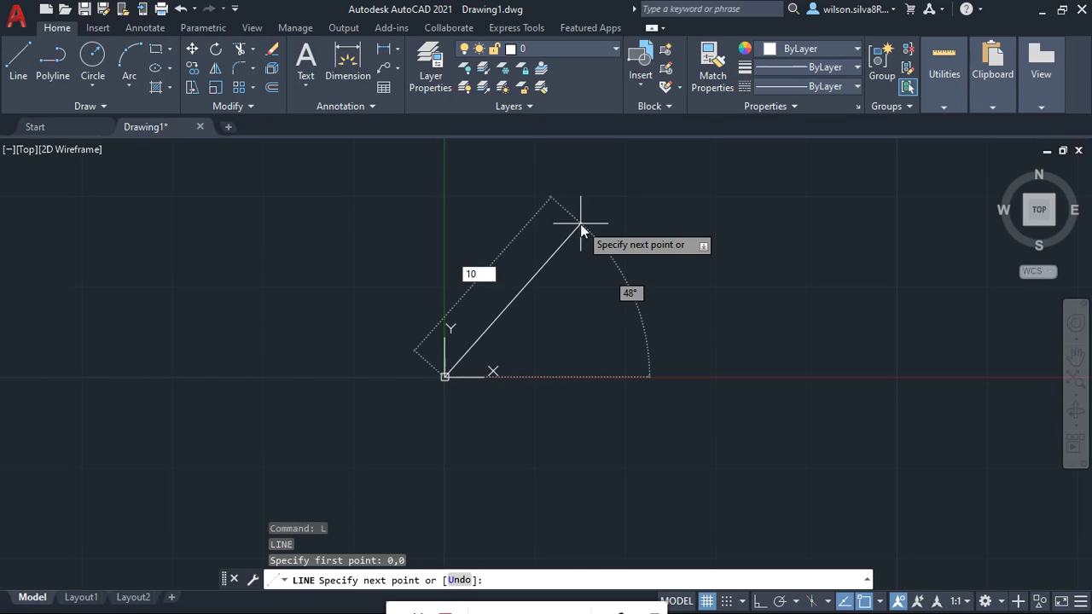
key(Tab)
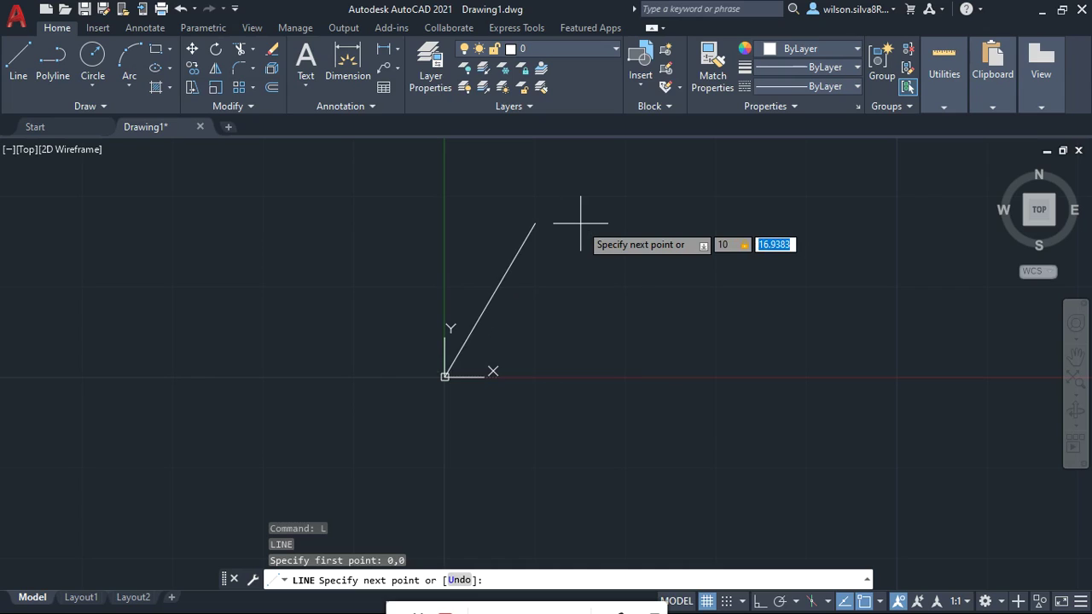
text(9)
text(0)
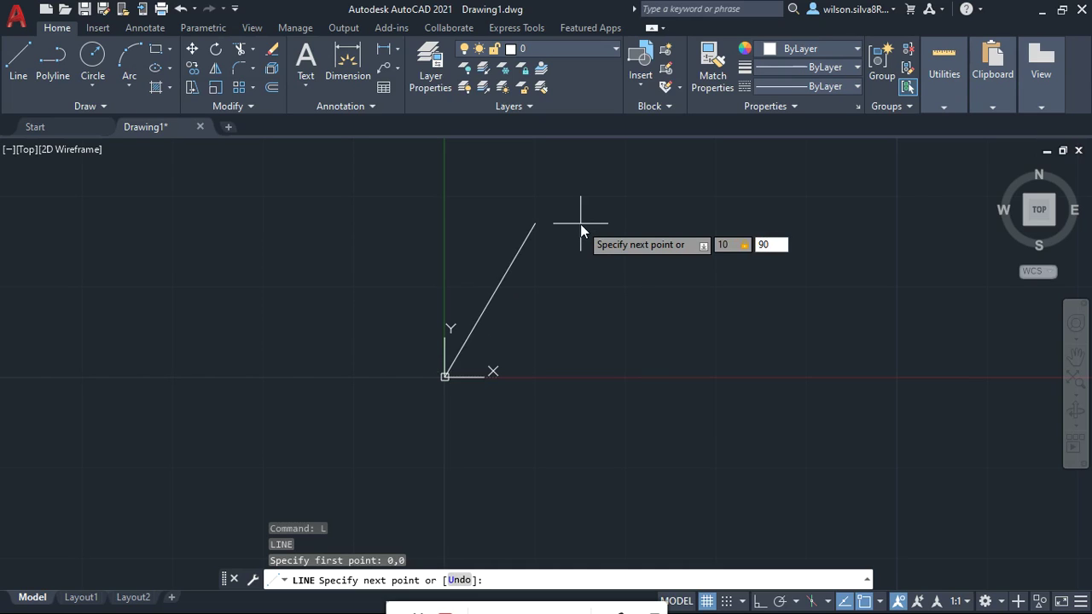
key(Return)
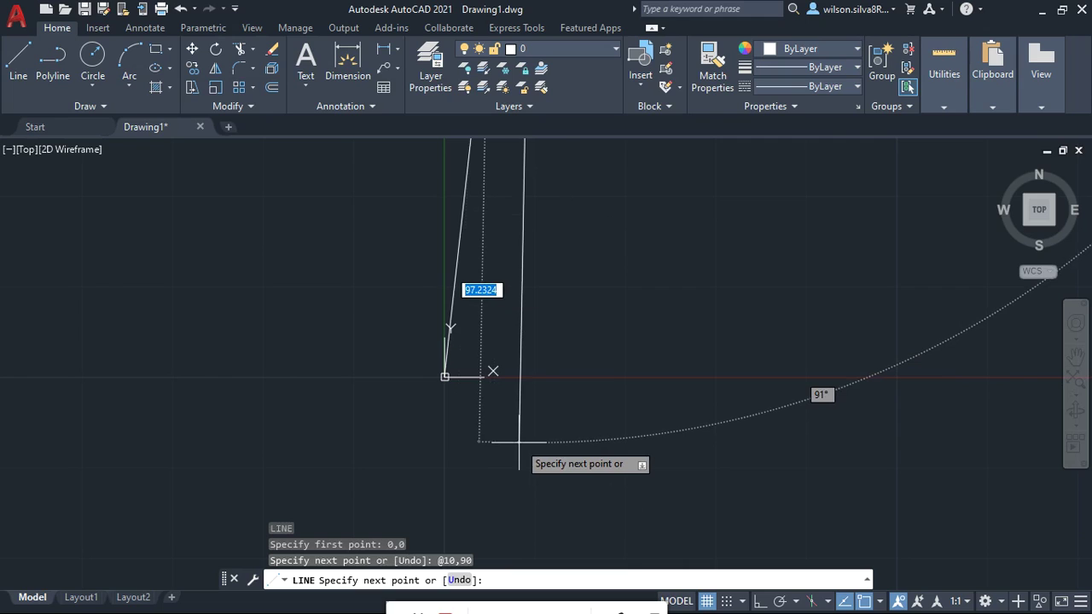
key(ctrl+z)
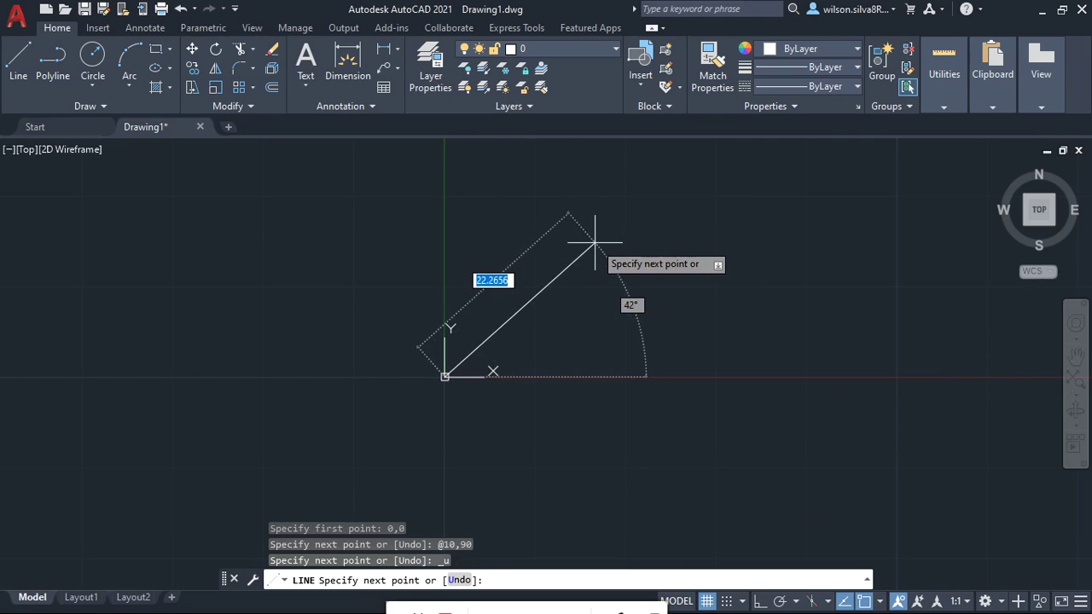
text(10)
key(Tab)
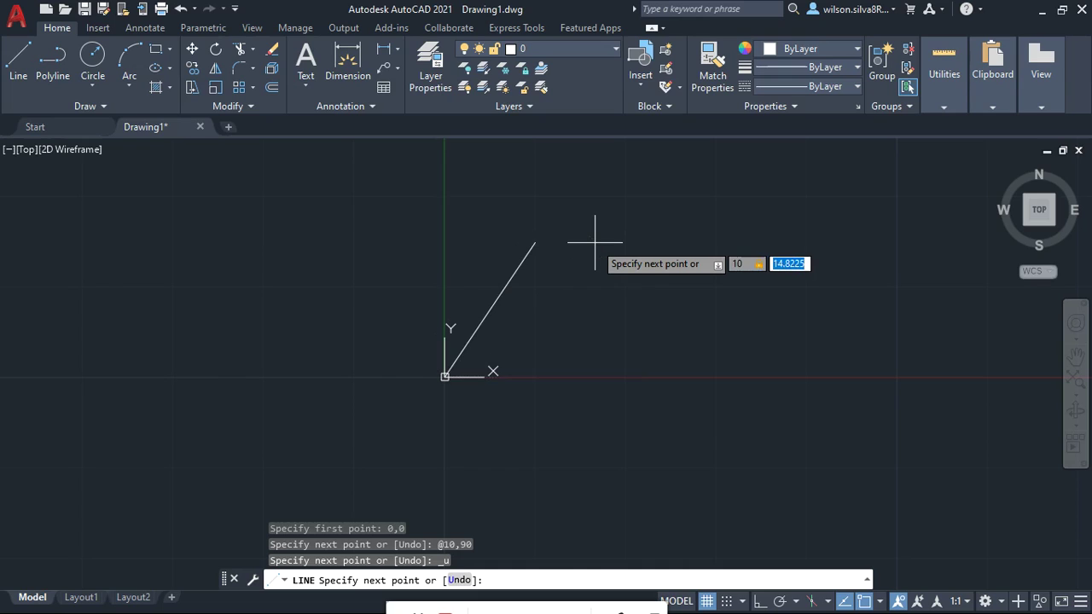
text(90)
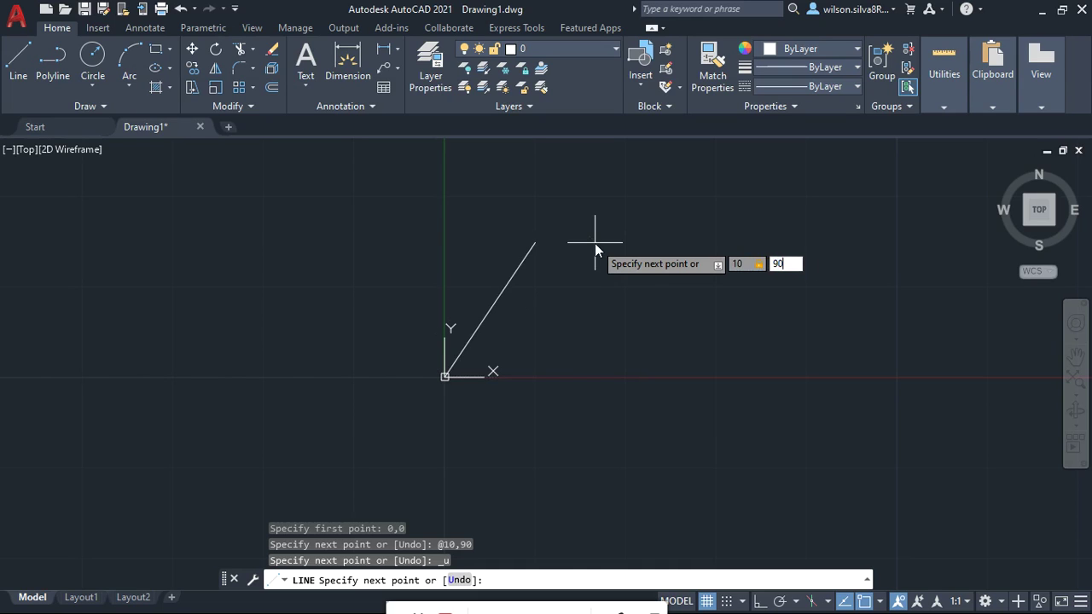
key(Tab)
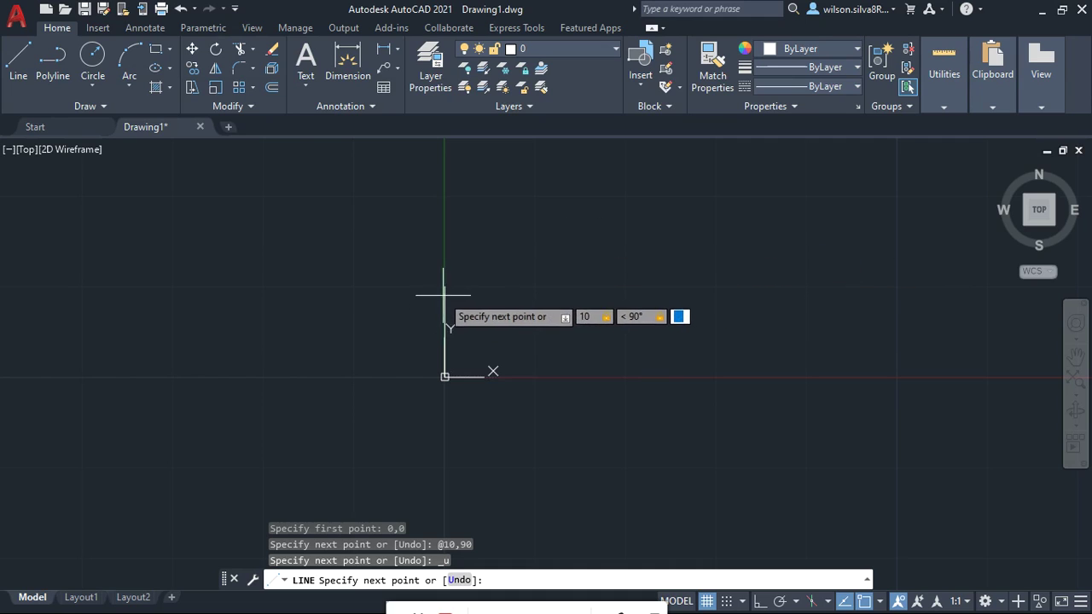
scroll(440, 297, up, 4)
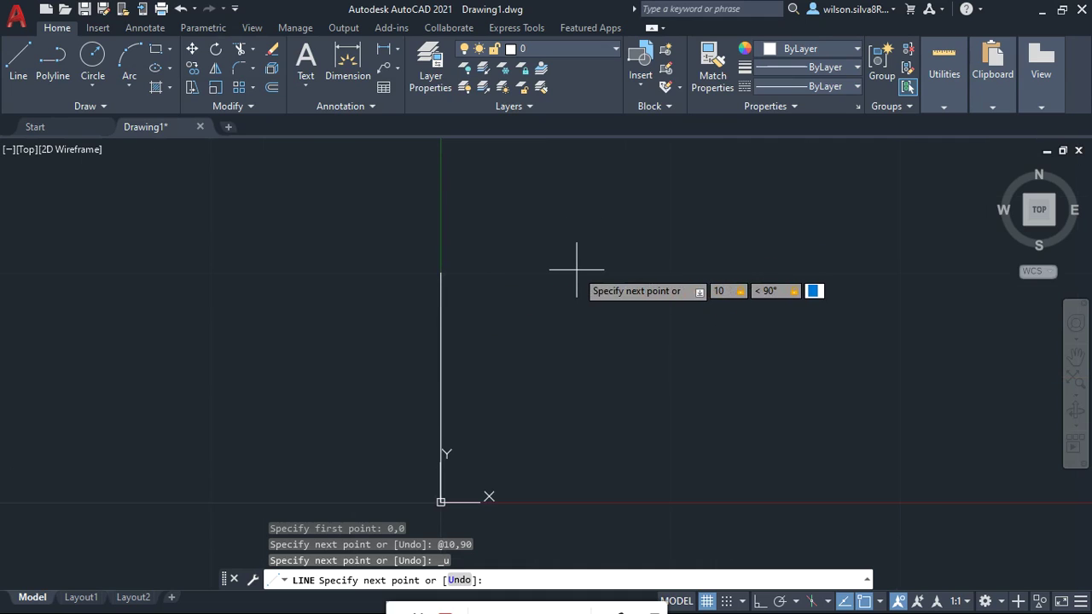
Step: Commit the 10-unit vertical segment, then add a 10-unit segment at 0° heading right
key(Return)
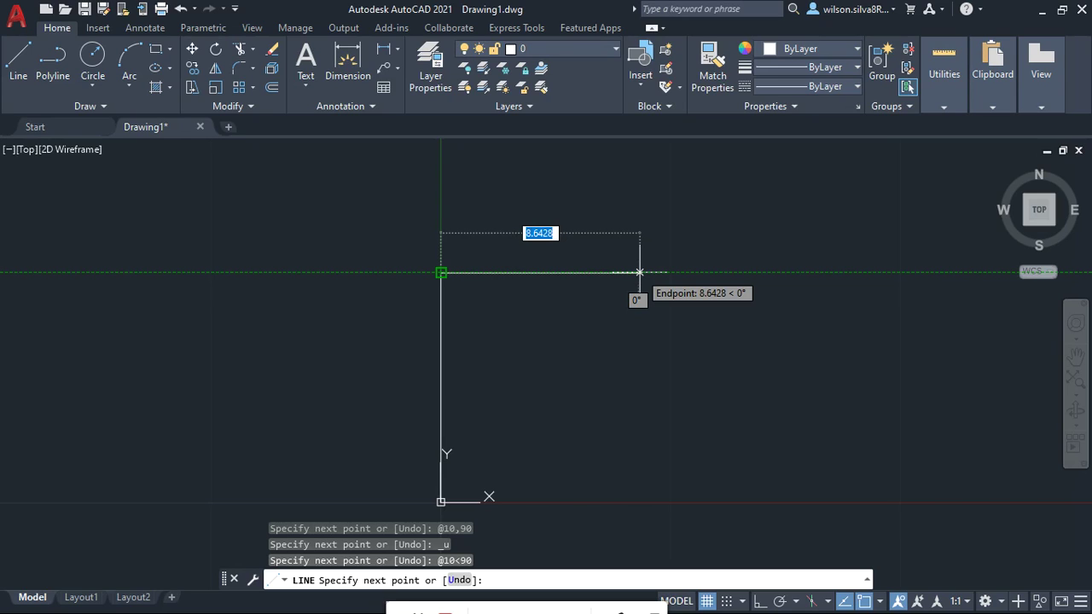
text(0)
key(BackSpace)
text(10)
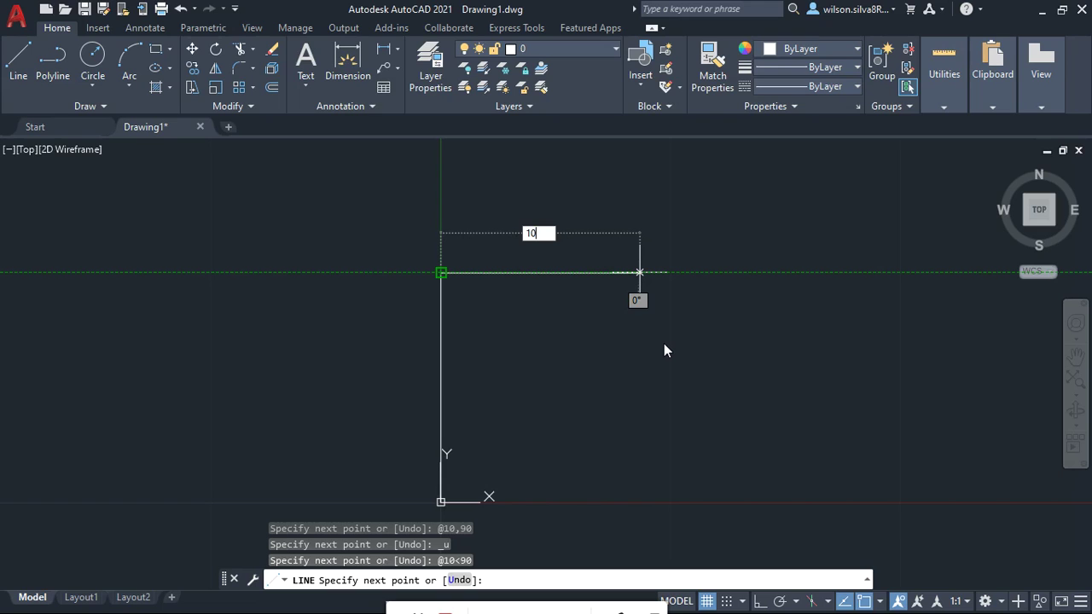
key(Tab)
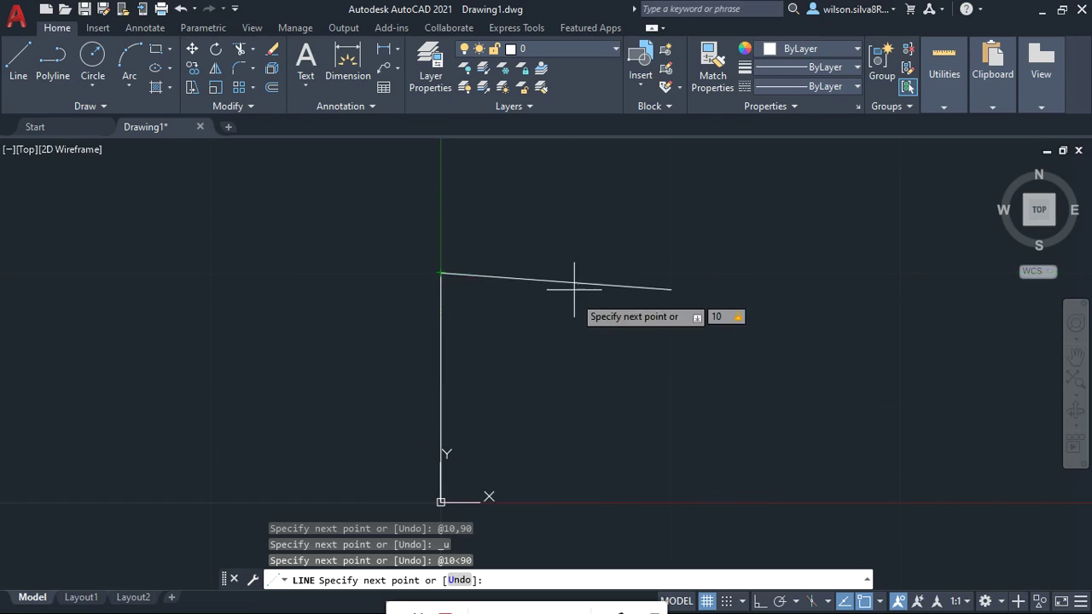
text(0)
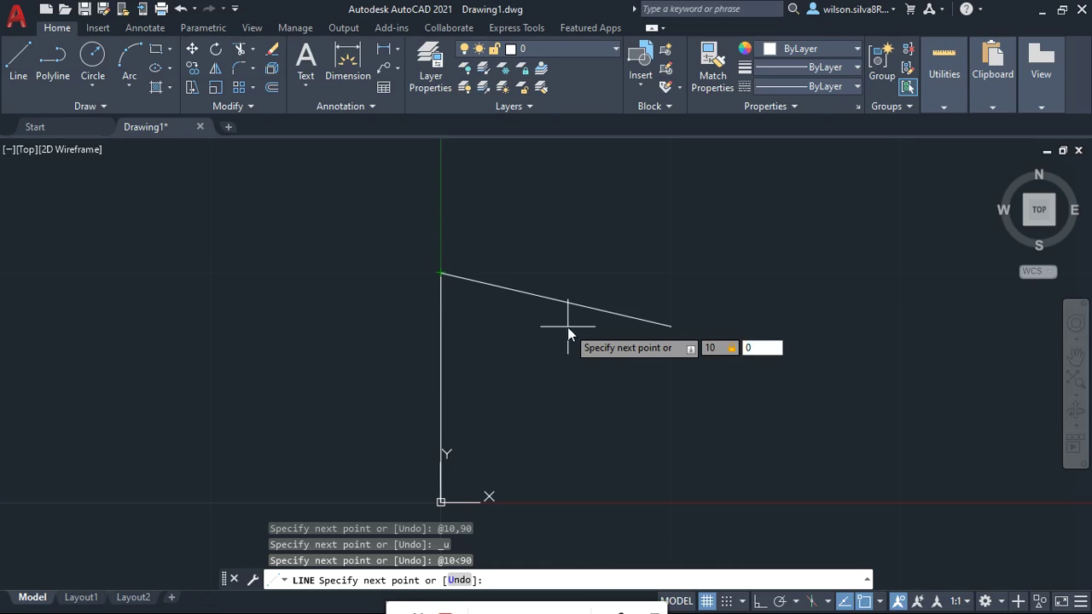
key(Tab)
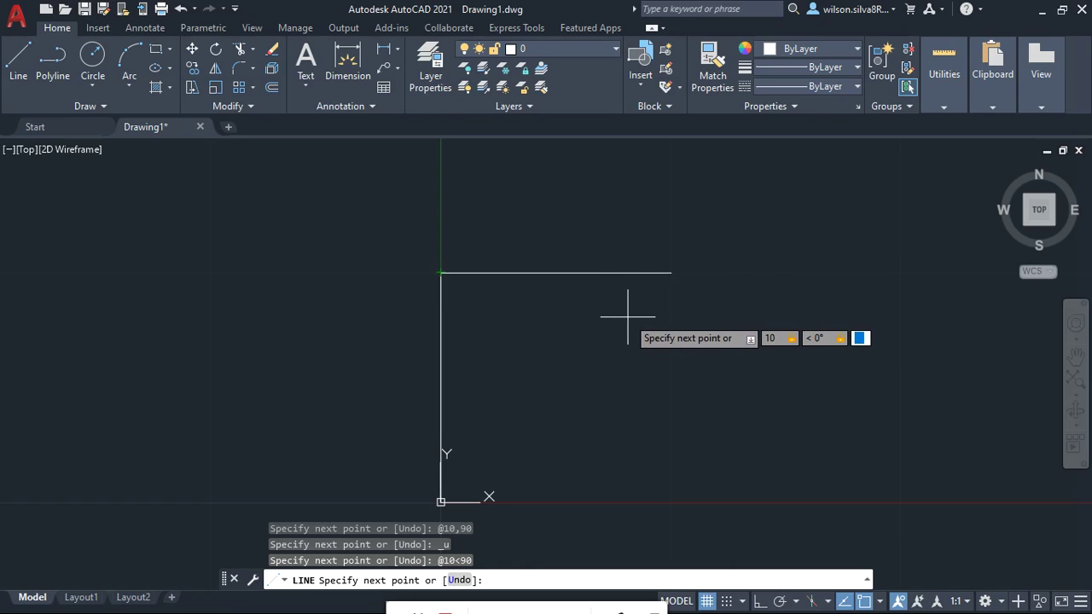
key(Return)
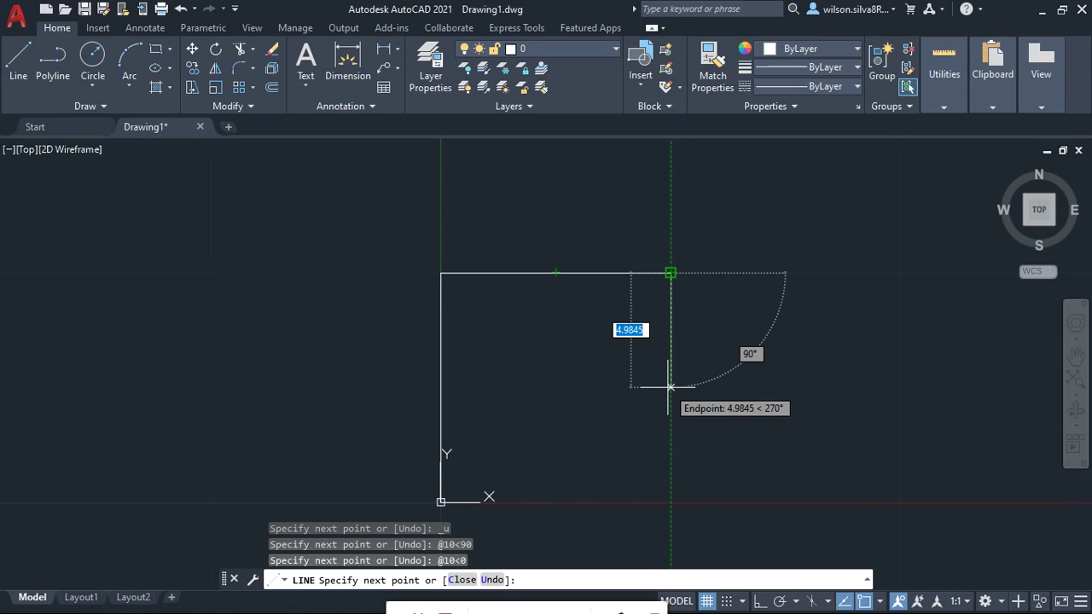
Step: Draw the square's right side as a 10-unit line at 270° going down
key(BackSpace)
text(10)
text(<)
key(BackSpace)
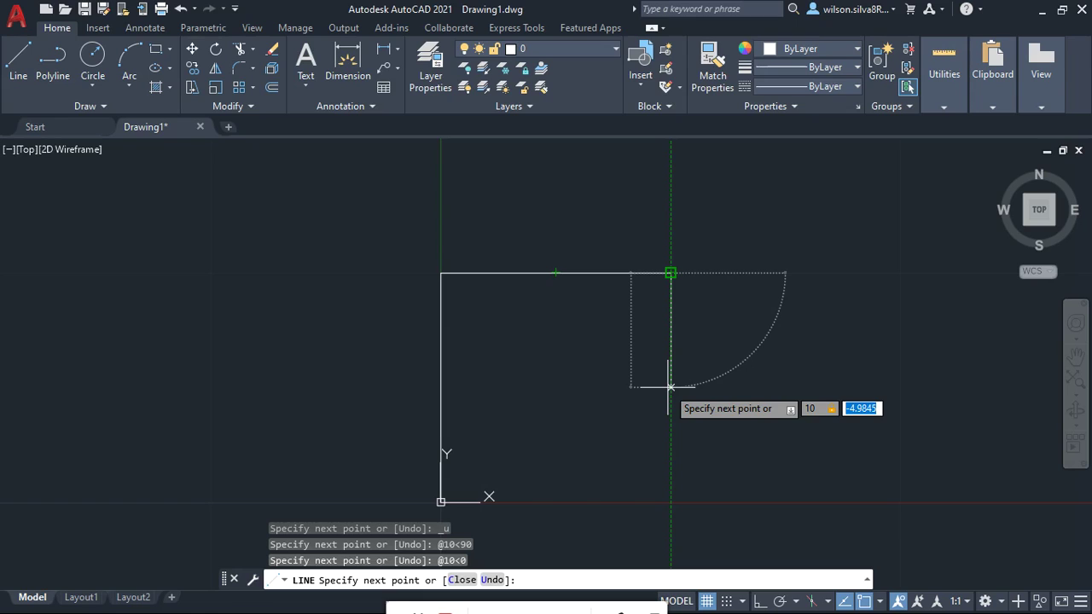
text(<270)
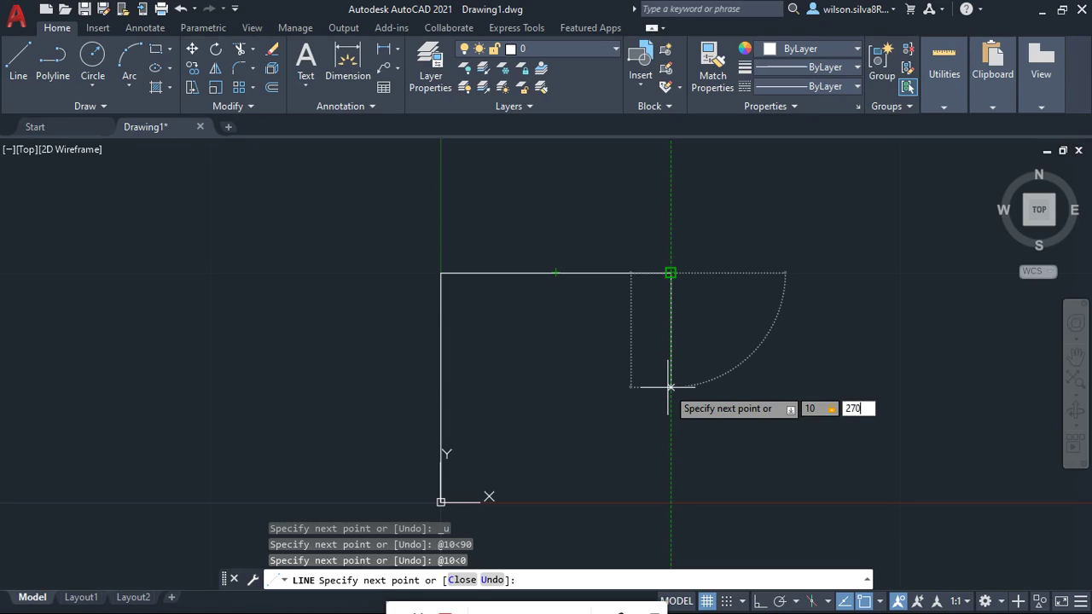
key(Return)
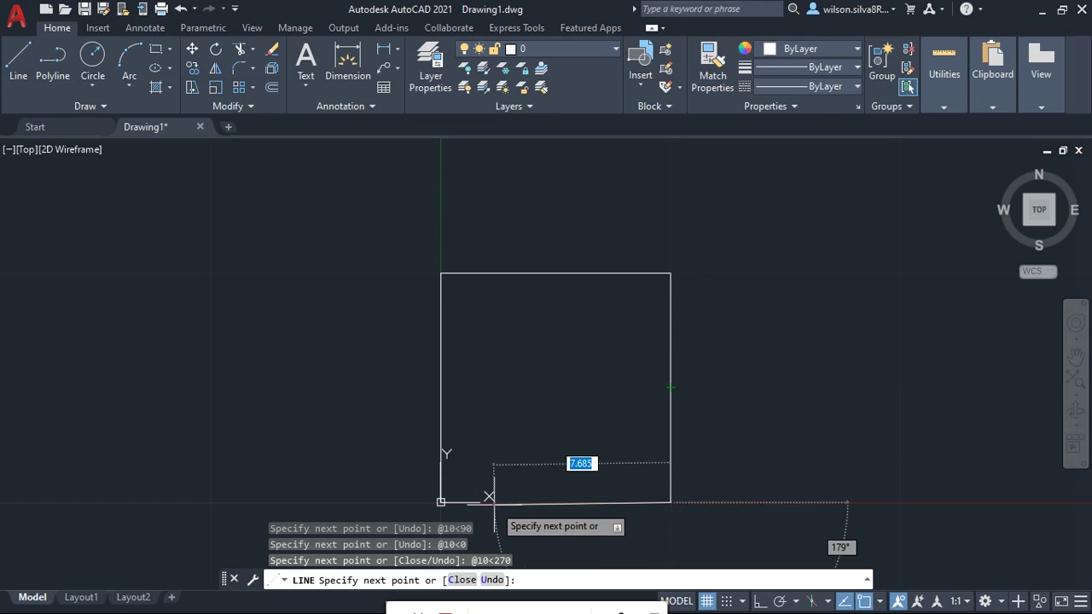
Step: Draw the bottom side 10 units at 180° back to the origin and end LINE
text(10)
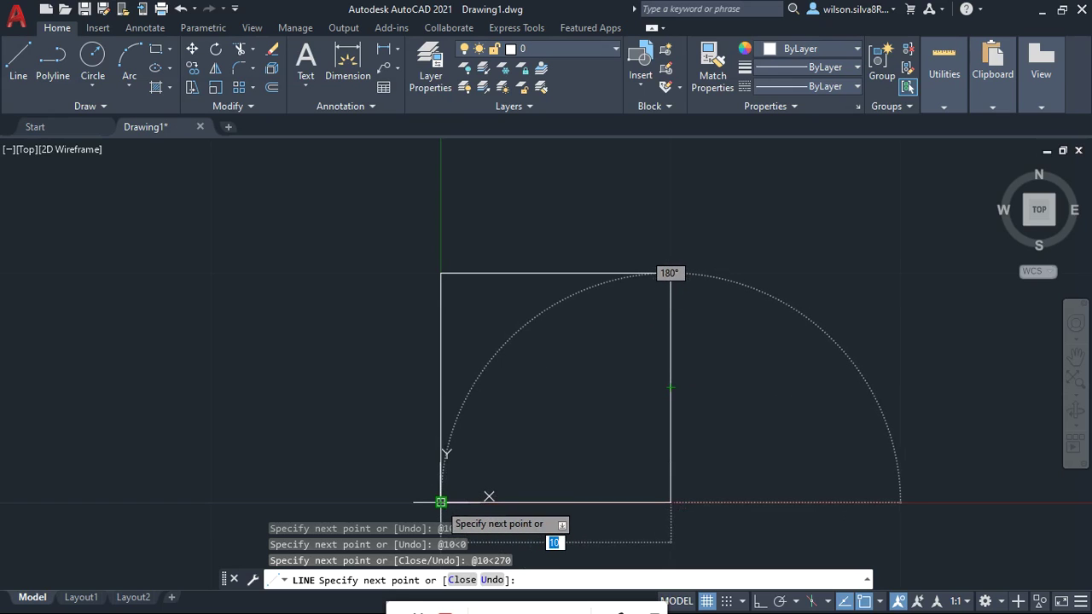
key(BackSpace)
key(BackSpace)
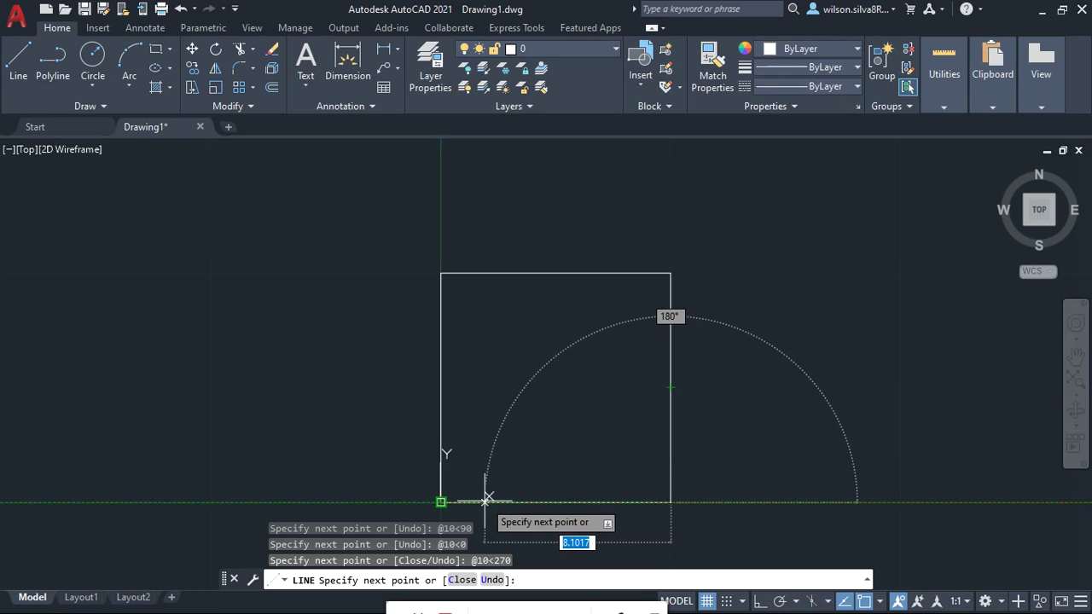
key(BackSpace)
text(10)
key(Tab)
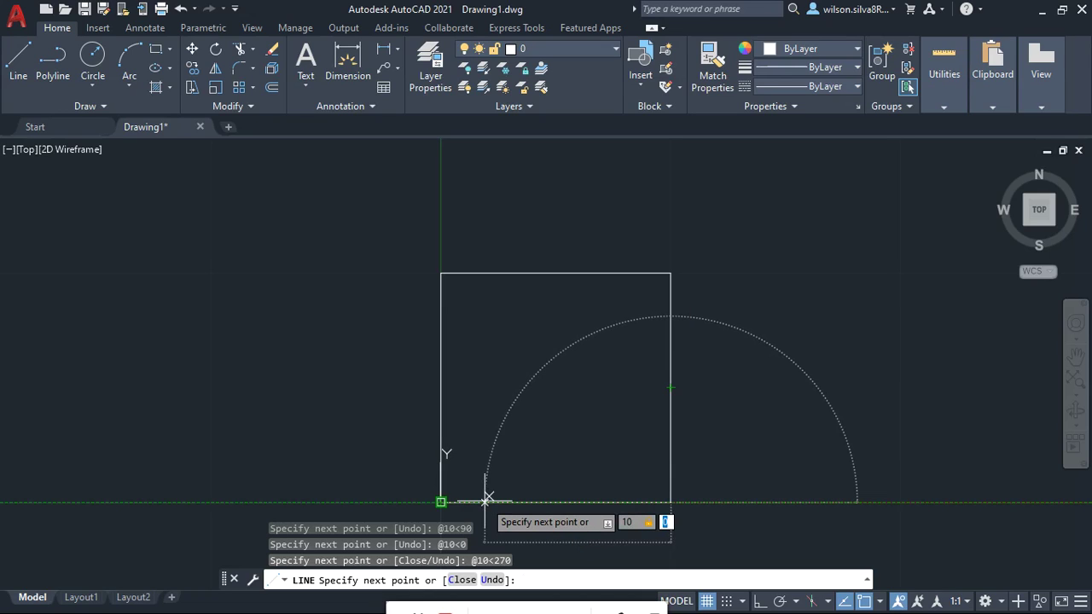
text(18)
text(0)
scroll(485, 501, up, 2)
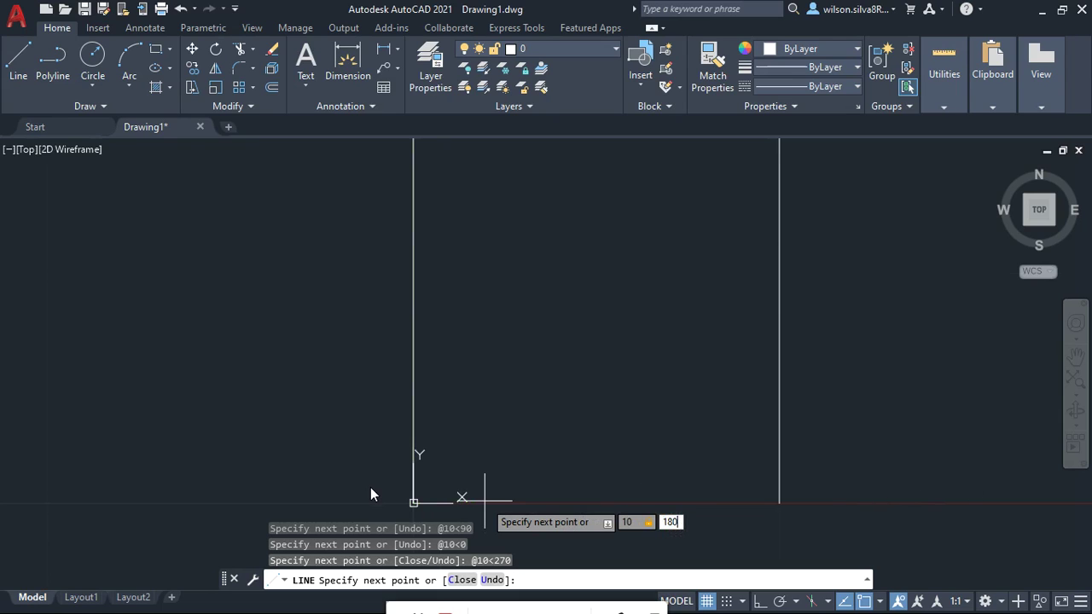
key(Tab)
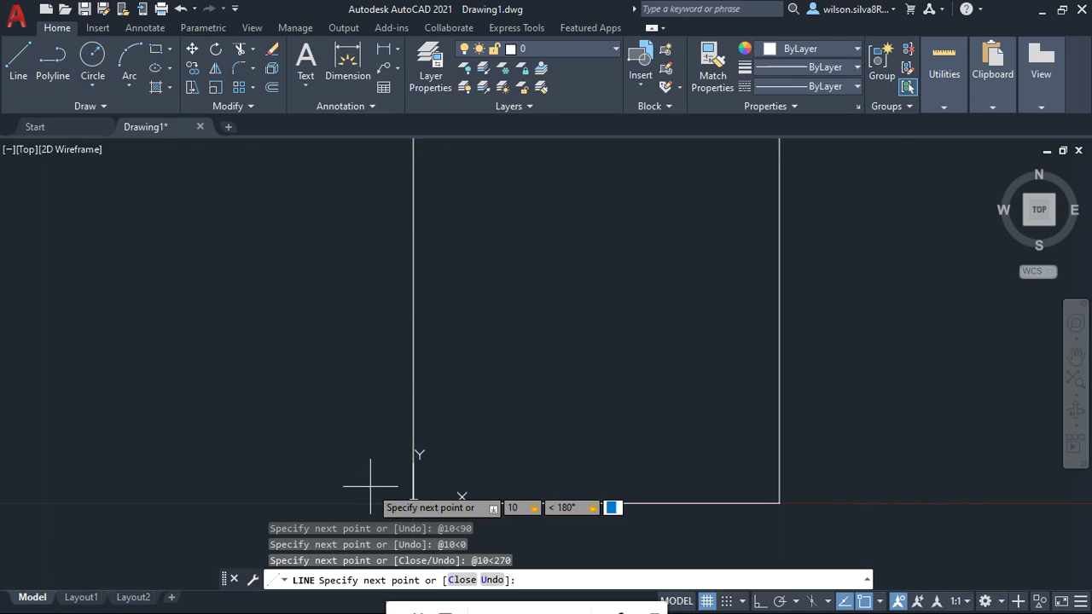
key(Return)
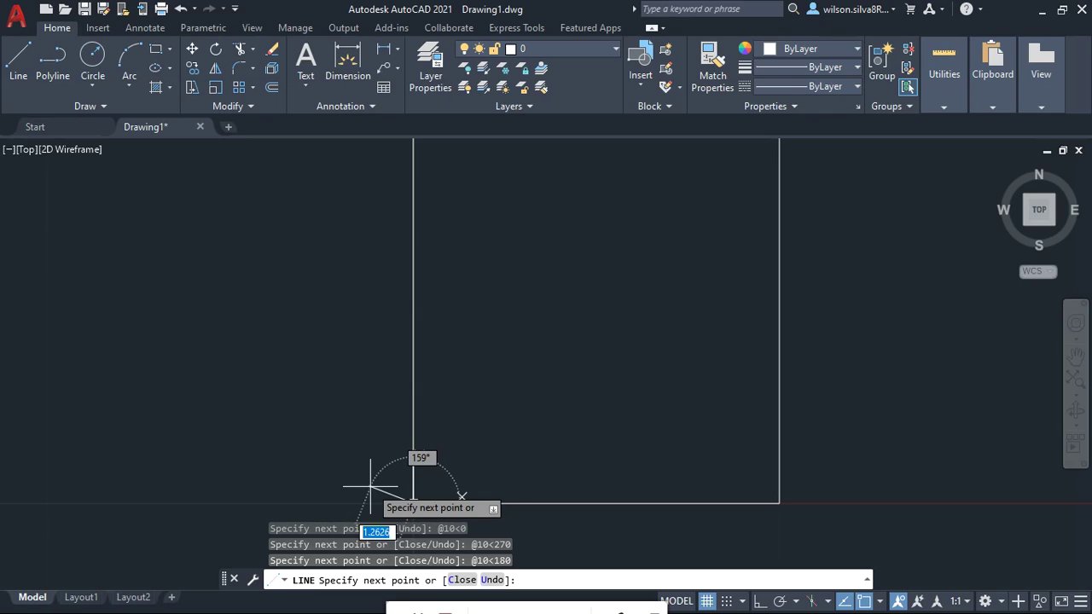
scroll(448, 438, down, 3)
scroll(455, 427, up, 4)
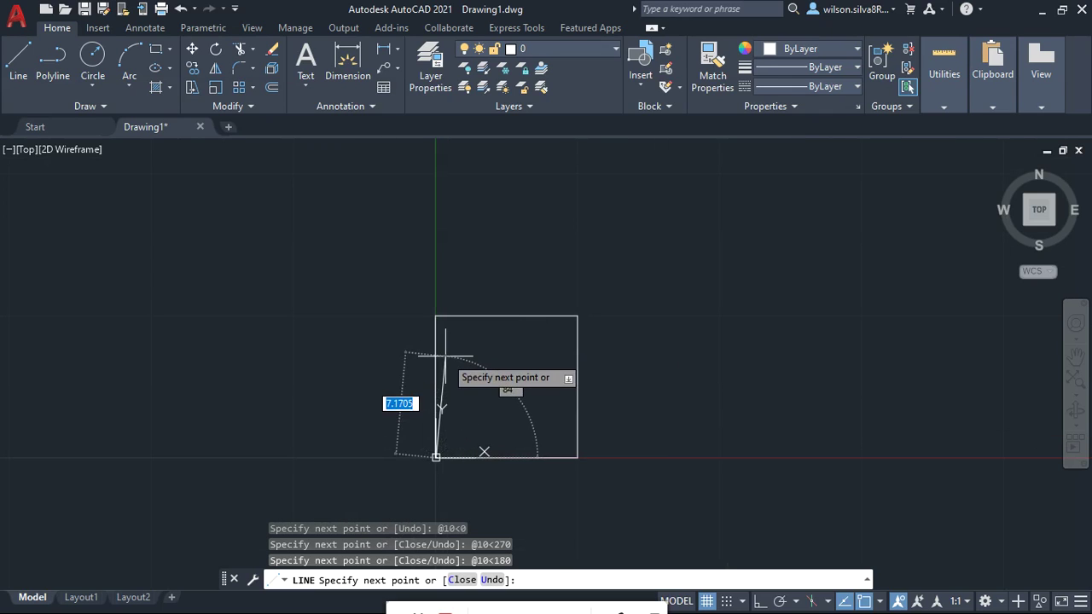
key(Escape)
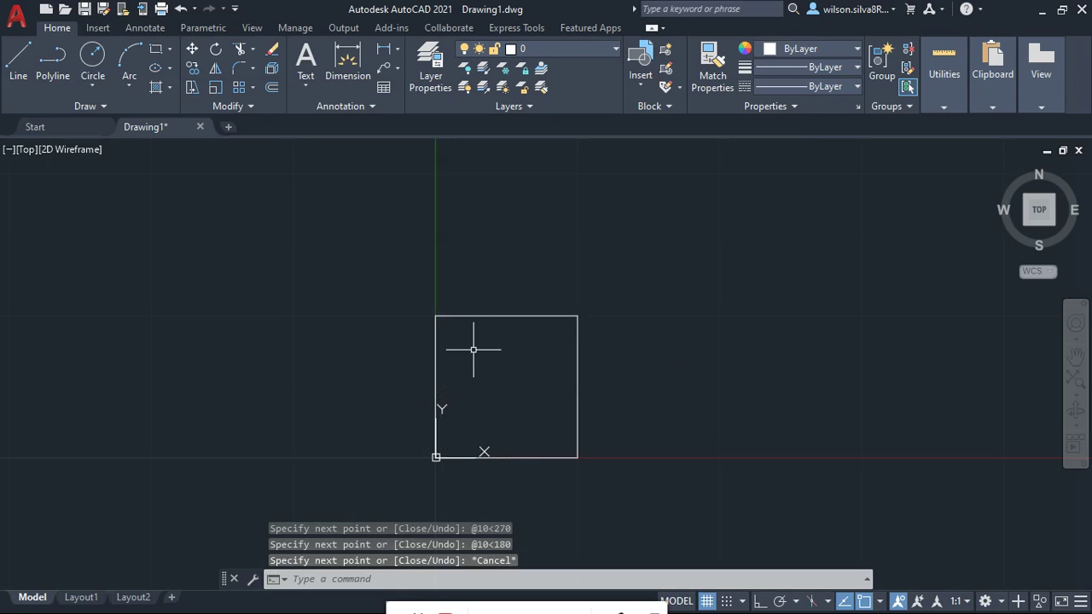
scroll(519, 350, up, 4)
scroll(519, 351, down, 2)
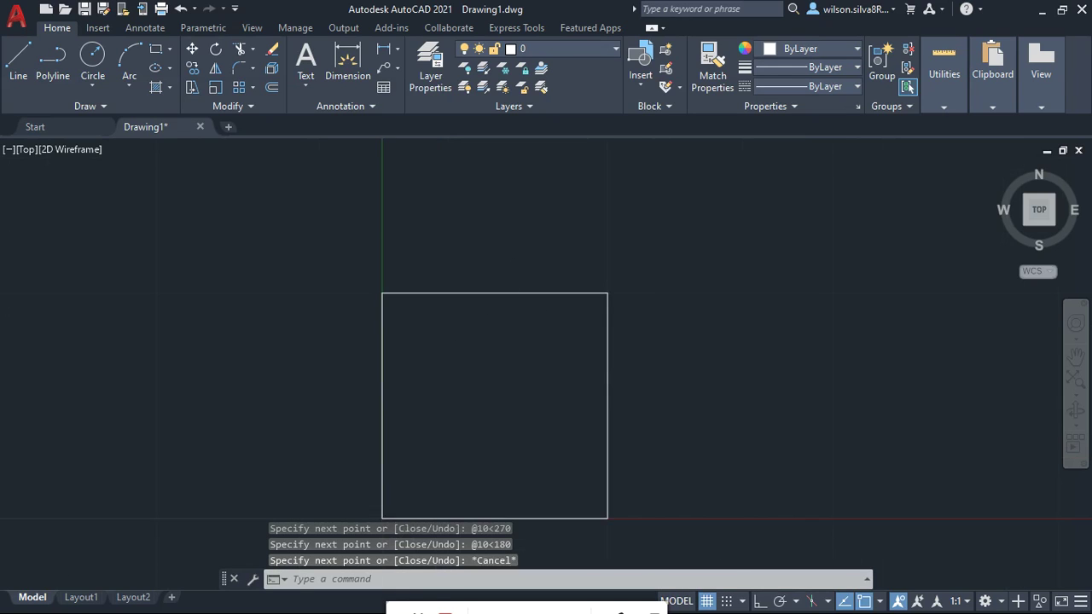
scroll(590, 243, down, 2)
scroll(583, 321, up, 4)
scroll(585, 317, down, 2)
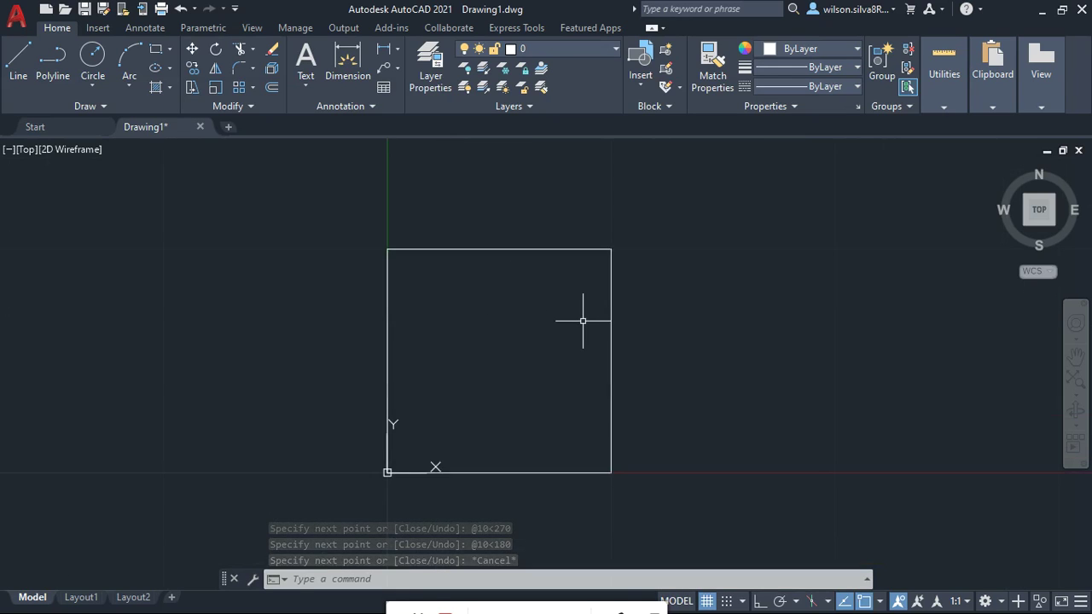
click(564, 250)
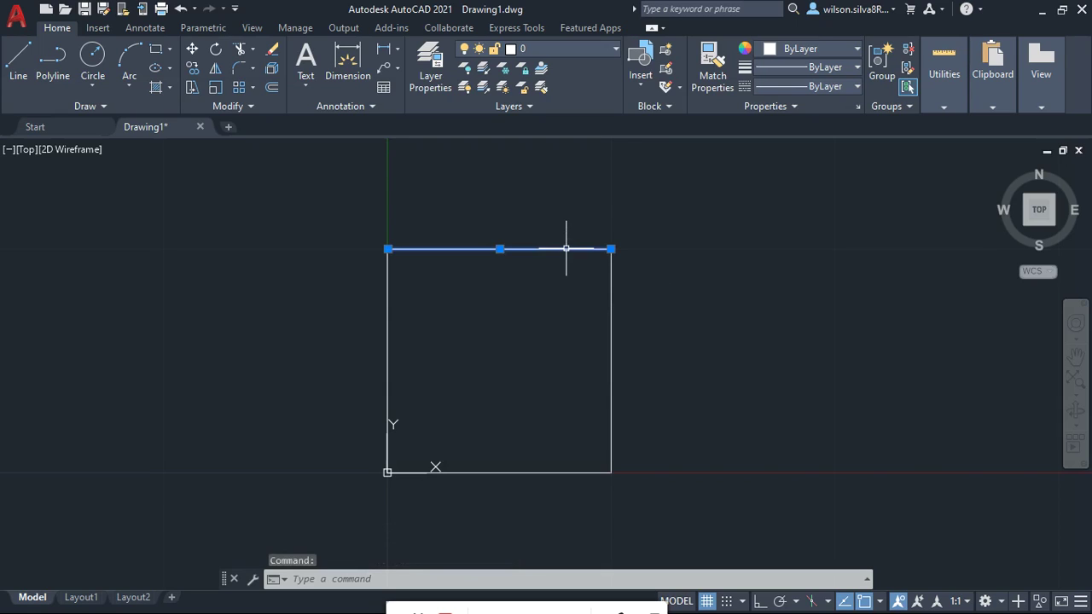
click(387, 324)
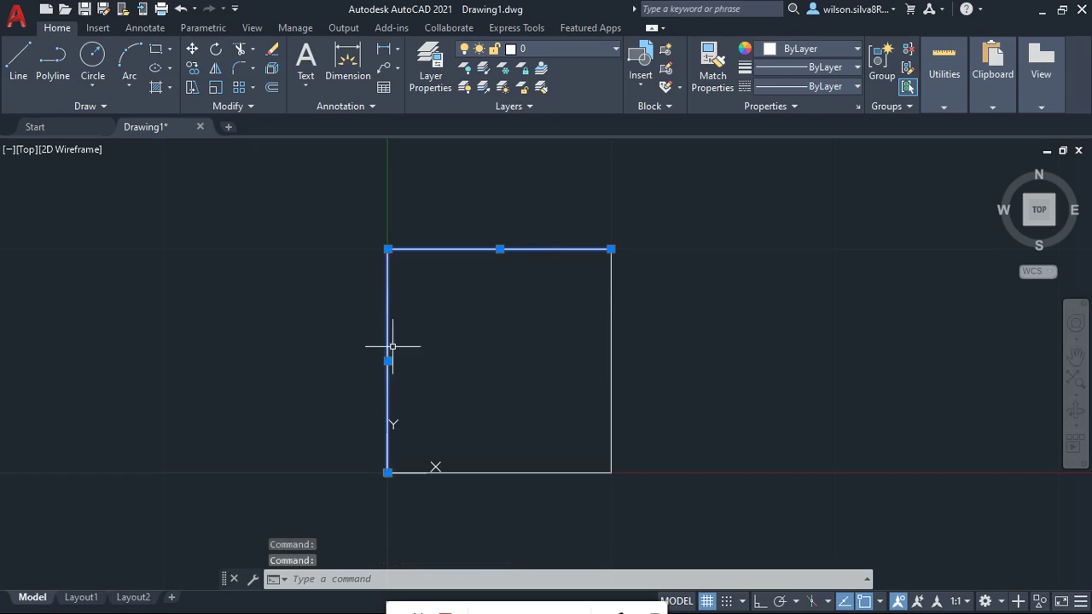
click(487, 472)
click(611, 358)
click(611, 358)
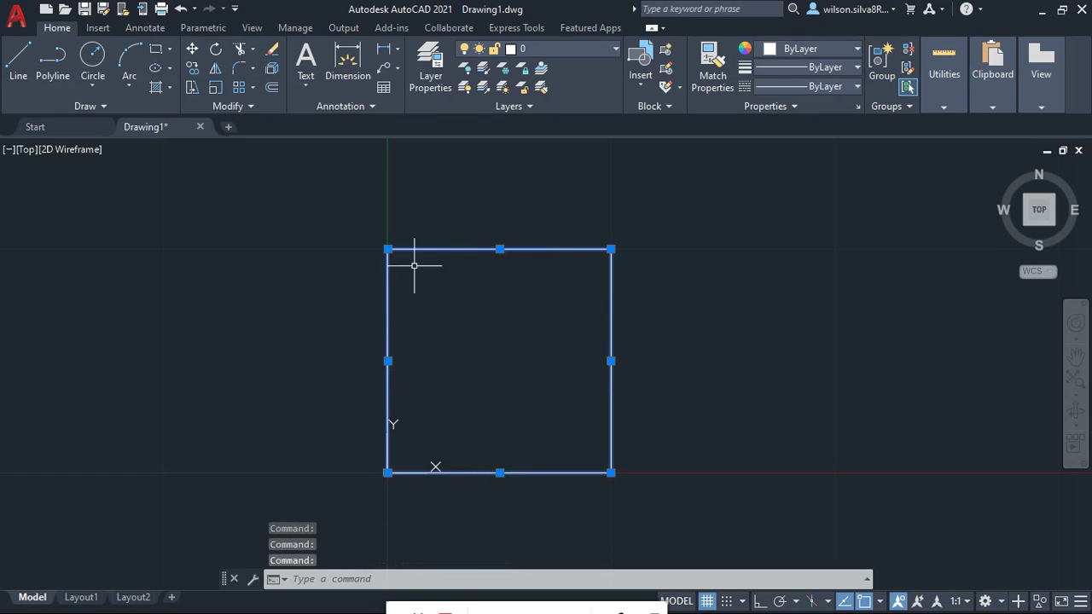
key(Escape)
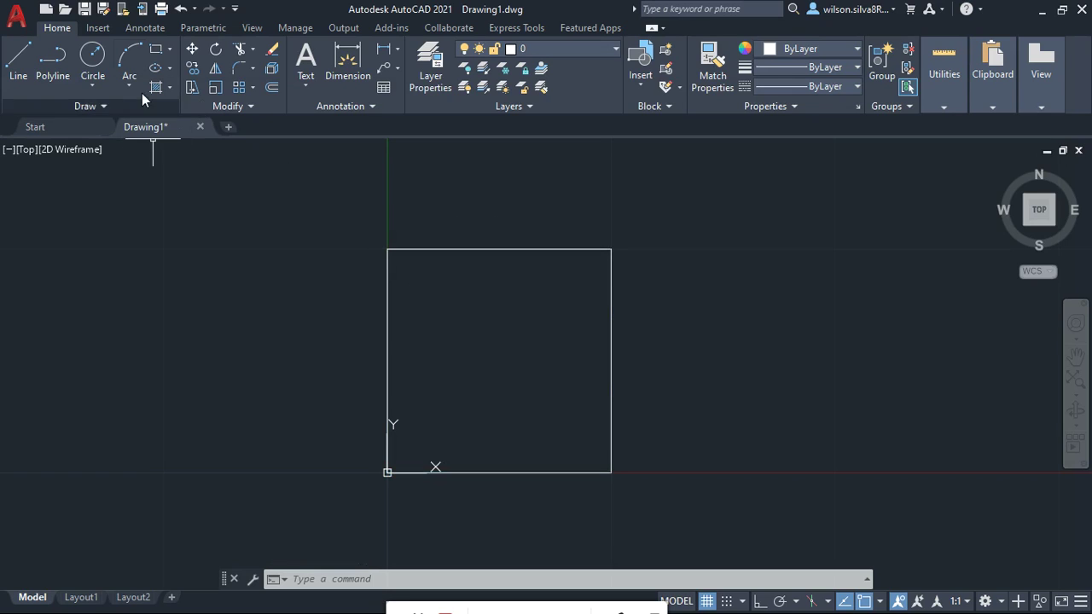
scroll(190, 337, down, 4)
scroll(378, 366, up, 2)
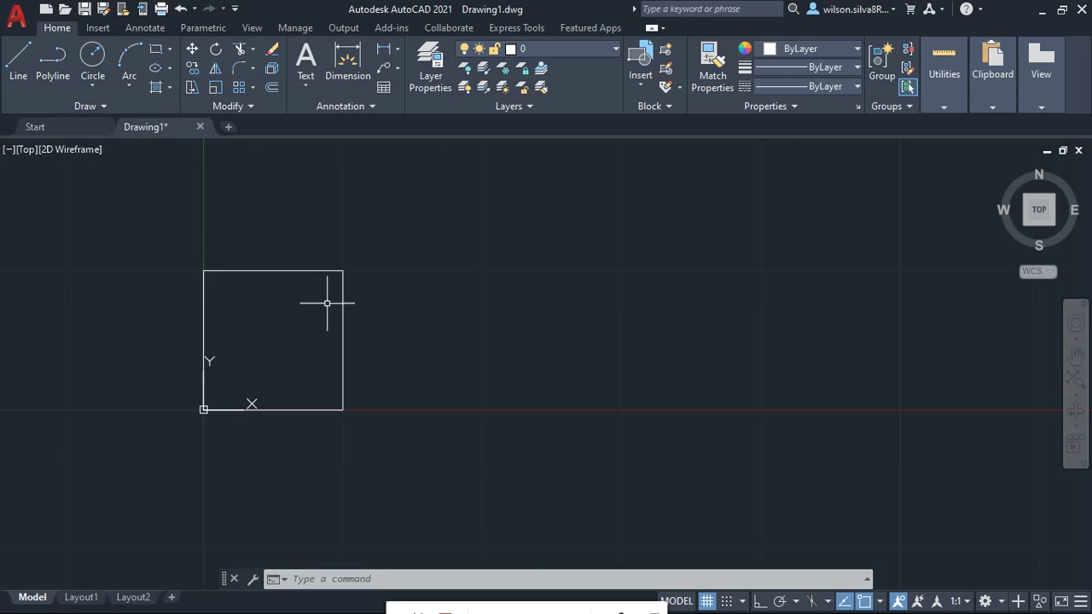
text(p)
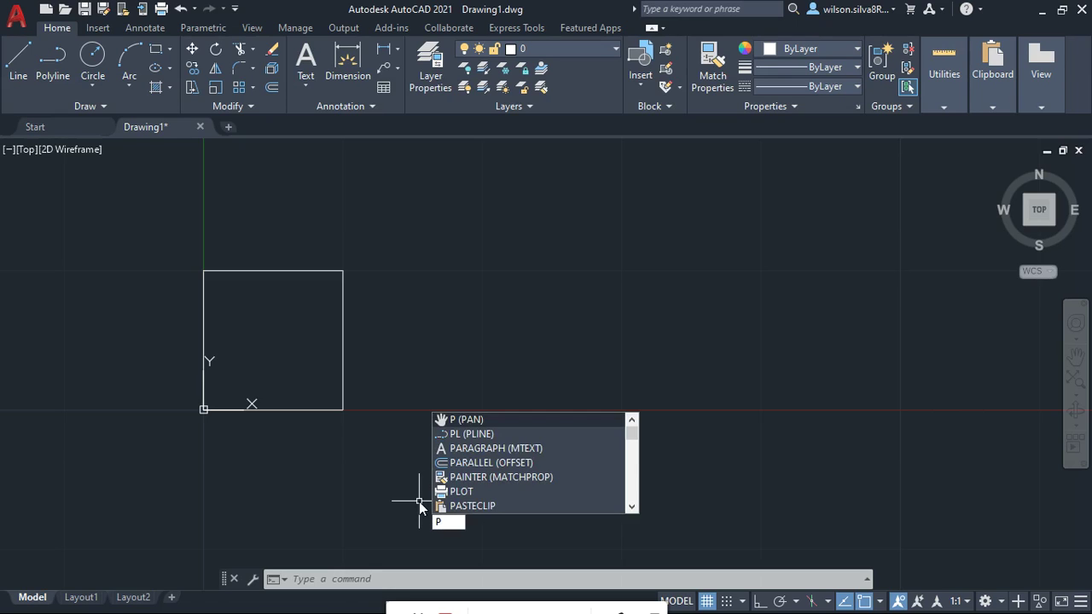
text(o)
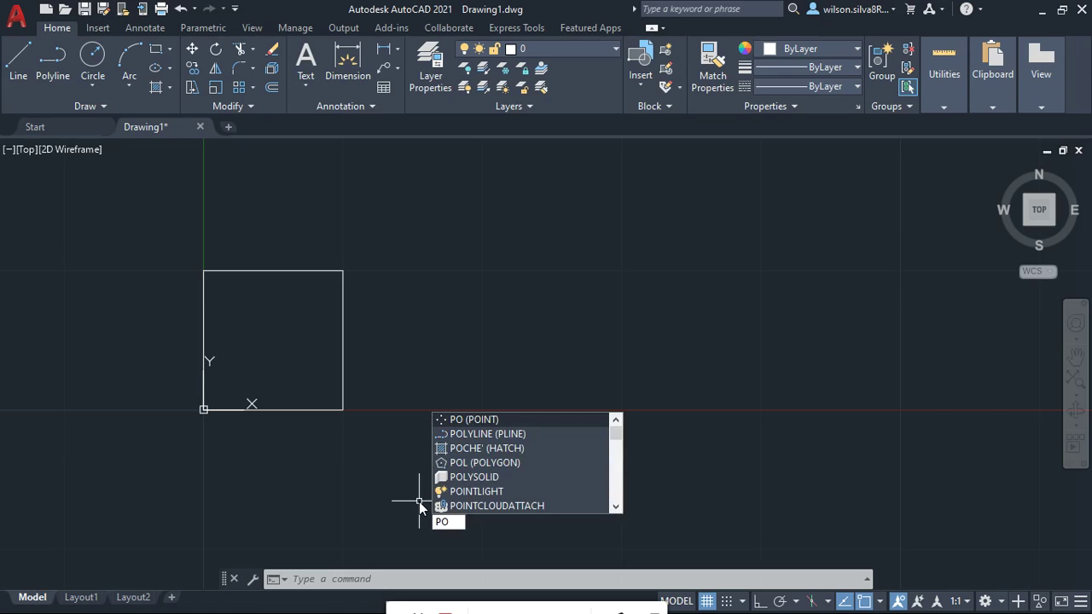
Step: Start a polyline right of the square with a 10-unit side at 90°
click(508, 435)
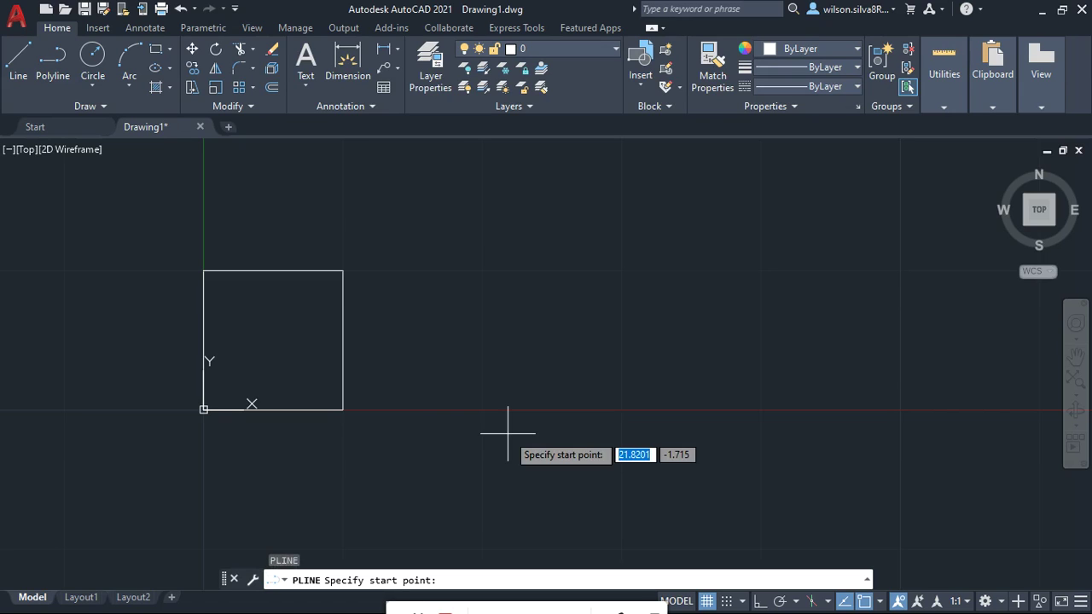
click(437, 410)
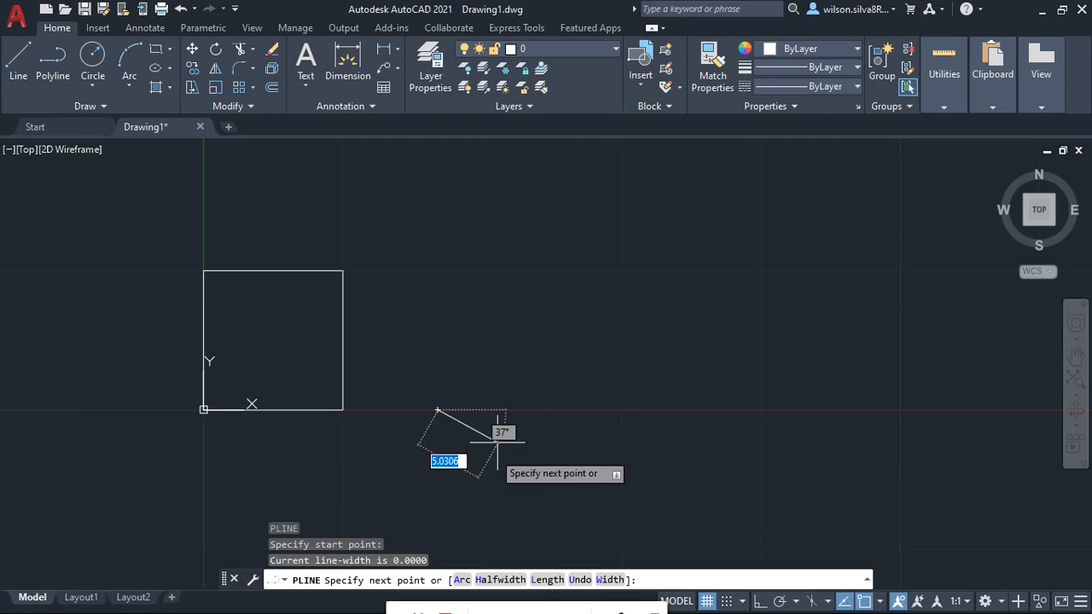
text(4)
key(Tab)
text(10)
key(Tab)
text(90)
key(Tab)
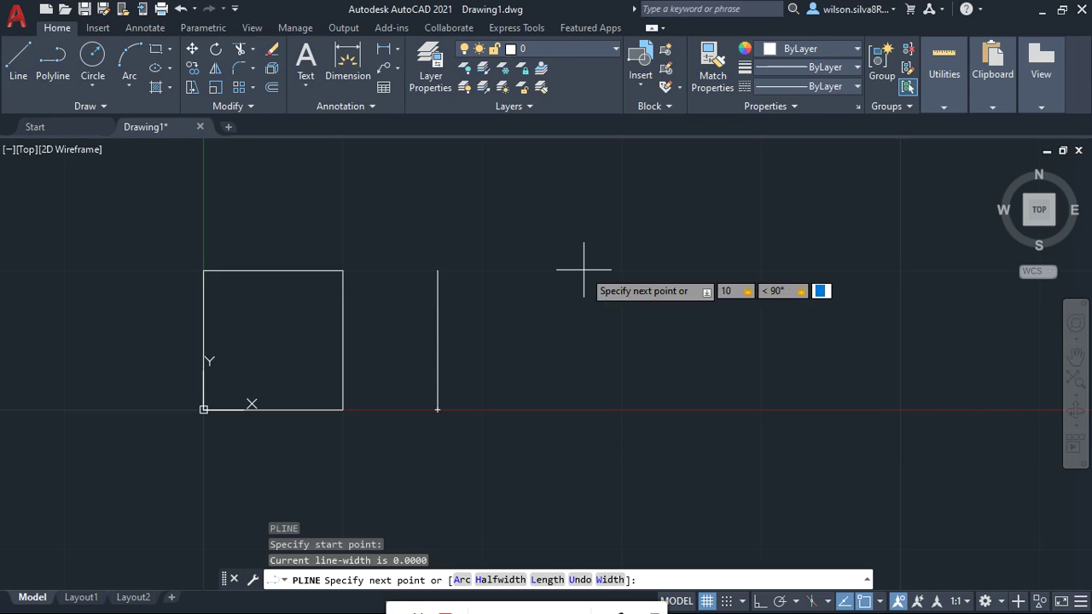
key(Return)
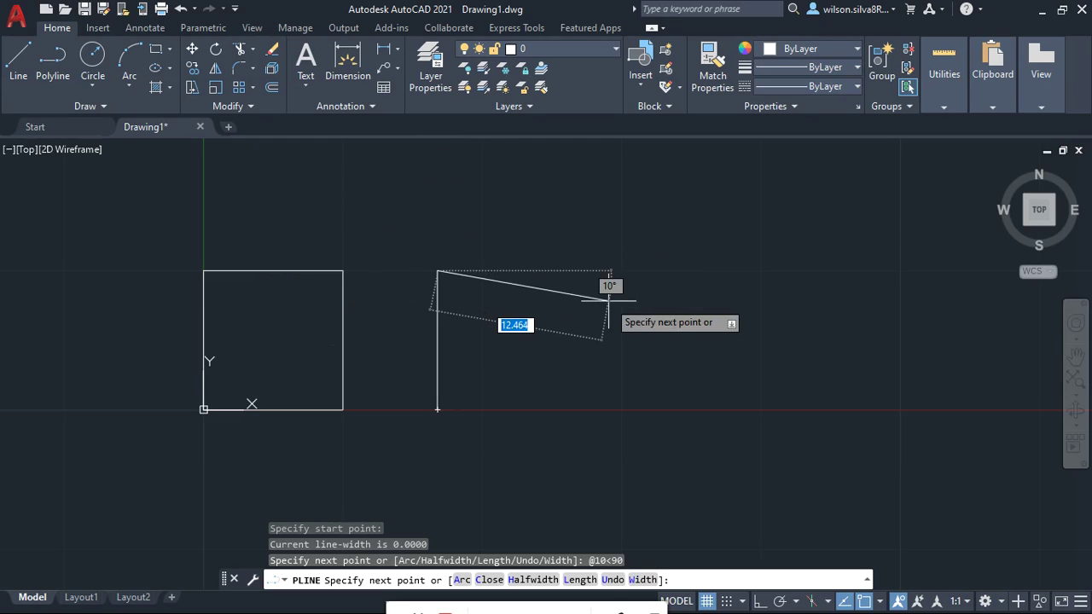
Step: Add the polyline's 10-unit top side at 0° heading right
text(100)
key(BackSpace)
text(,)
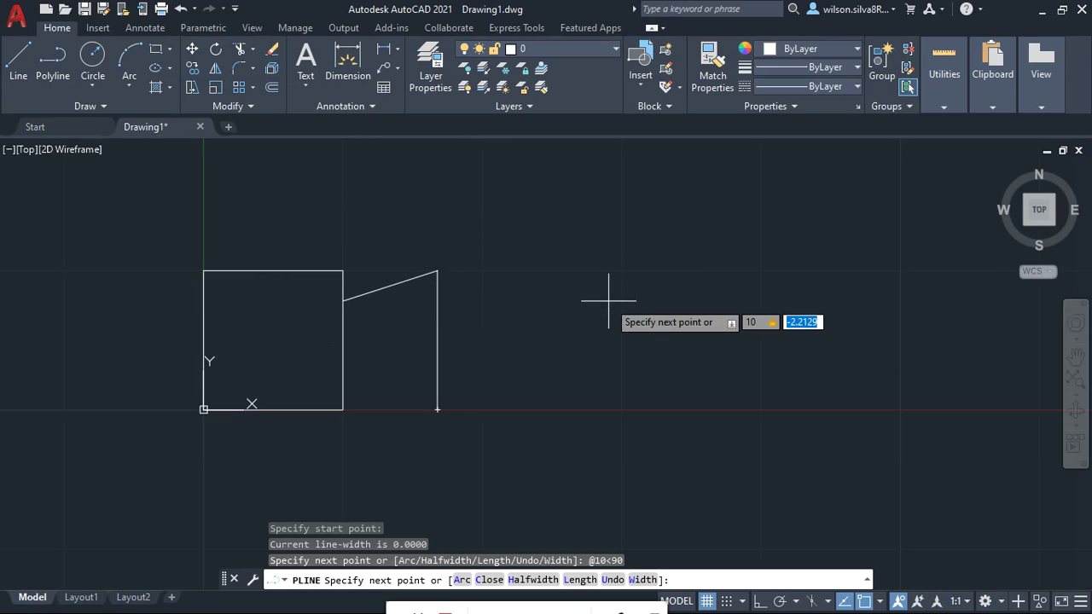
key(BackSpace)
text(<0)
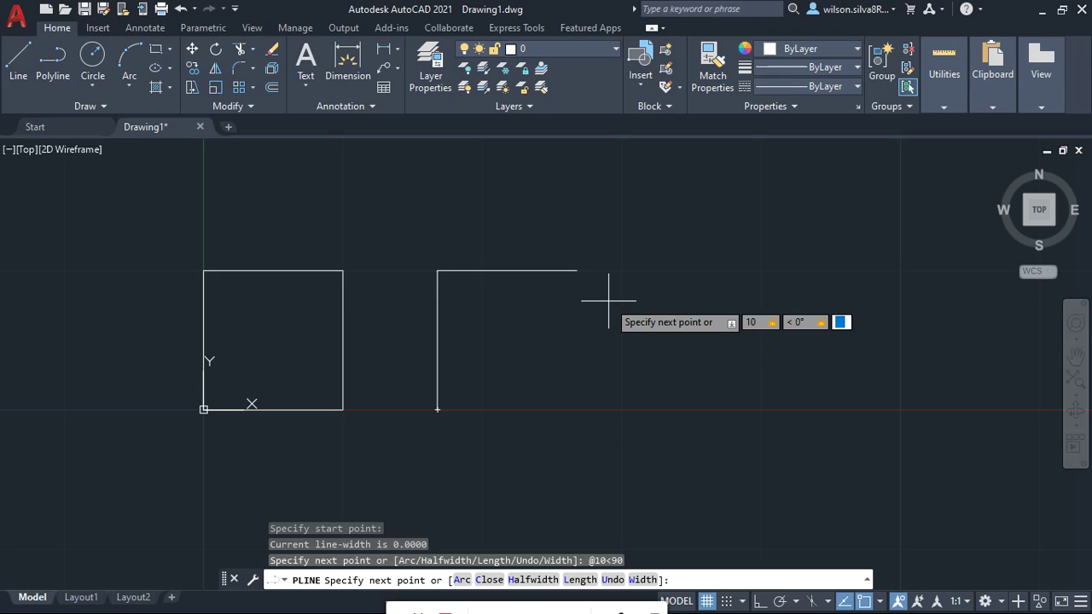
key(Return)
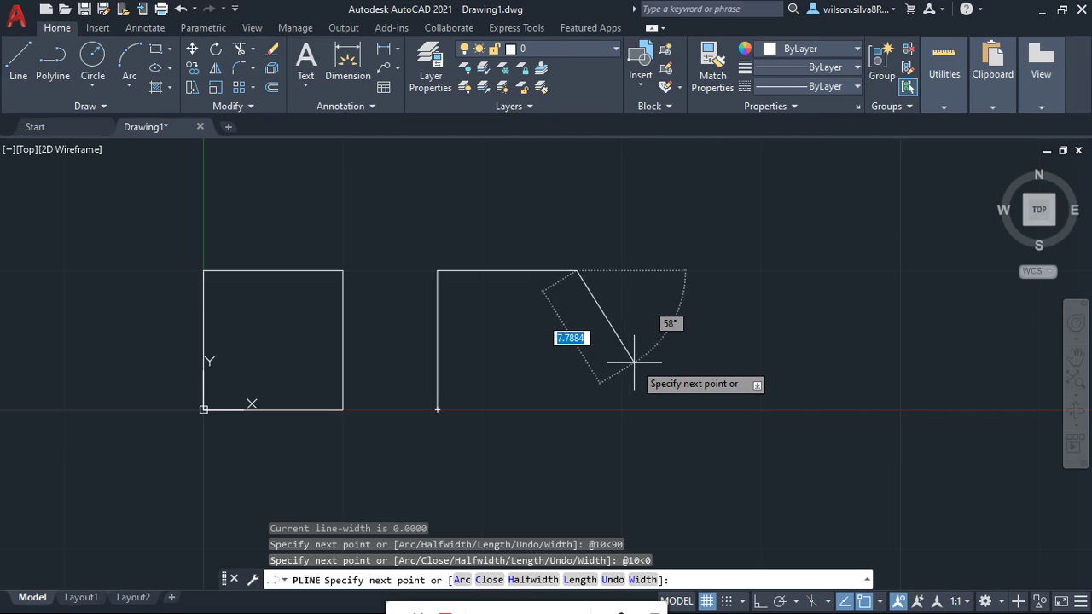
Step: Add the polyline's 10-unit right side downward at 270°
key(BackSpace)
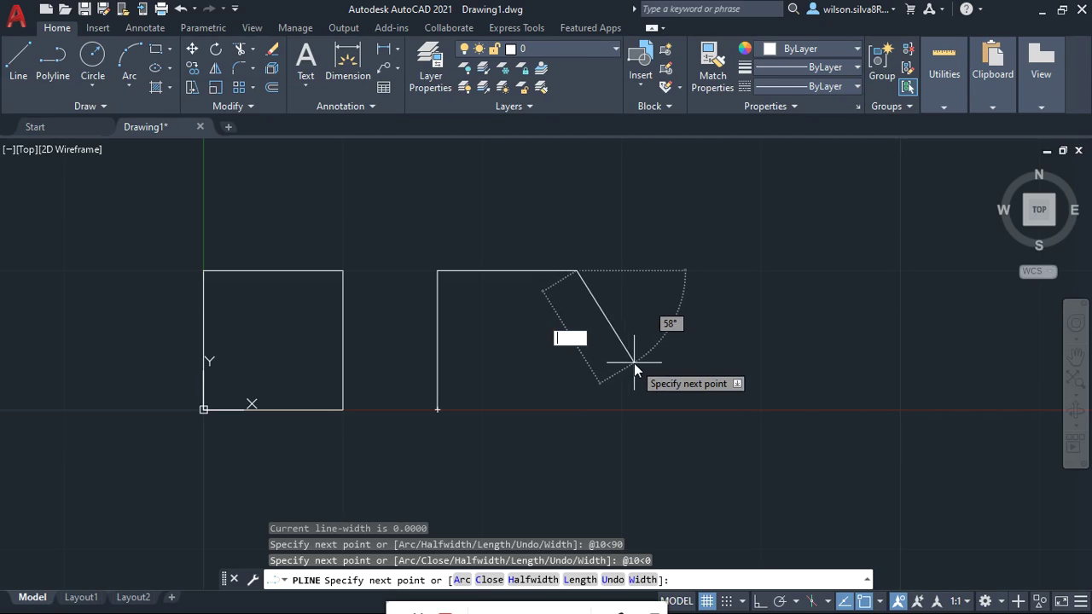
text(10)
text(,)
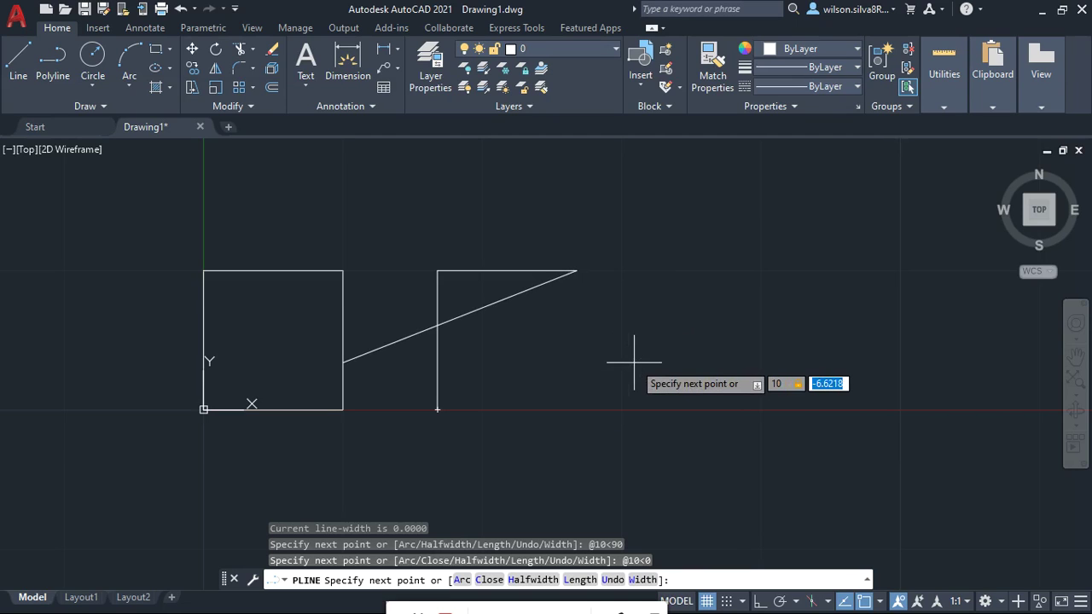
text(270)
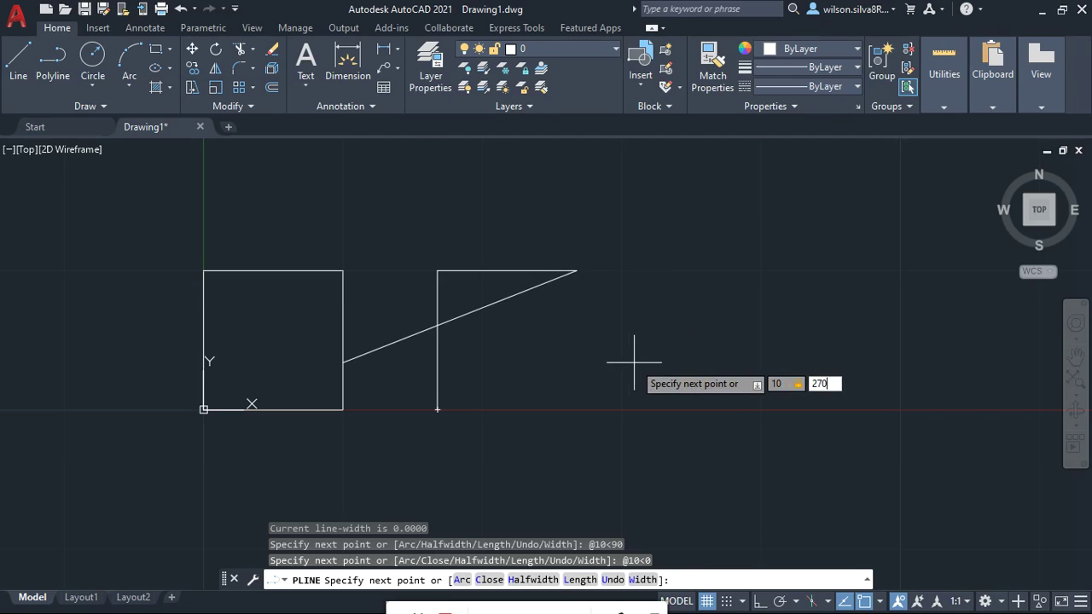
key(Tab)
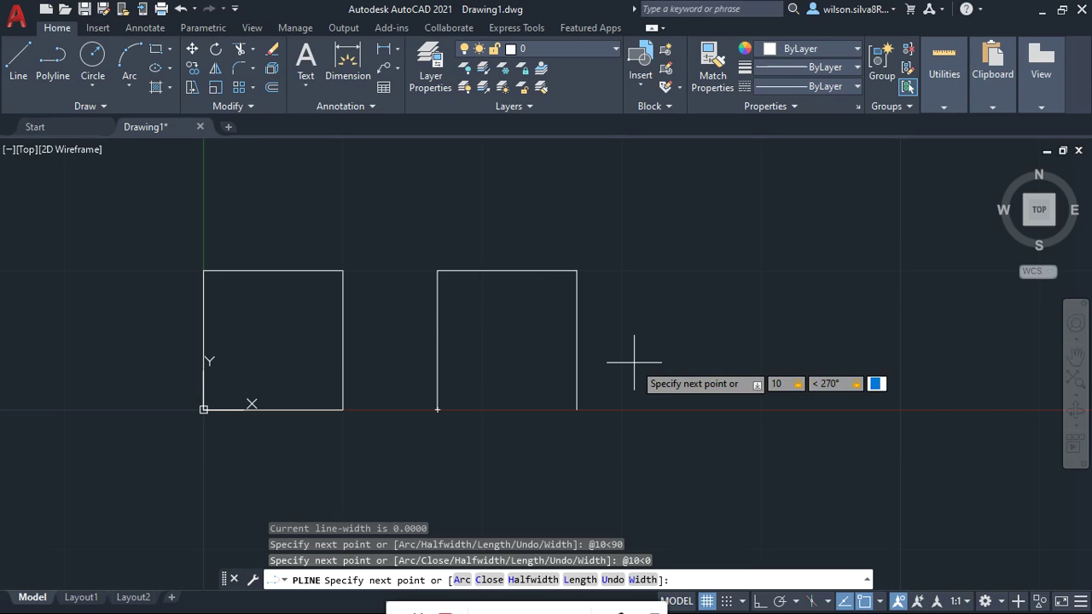
key(Return)
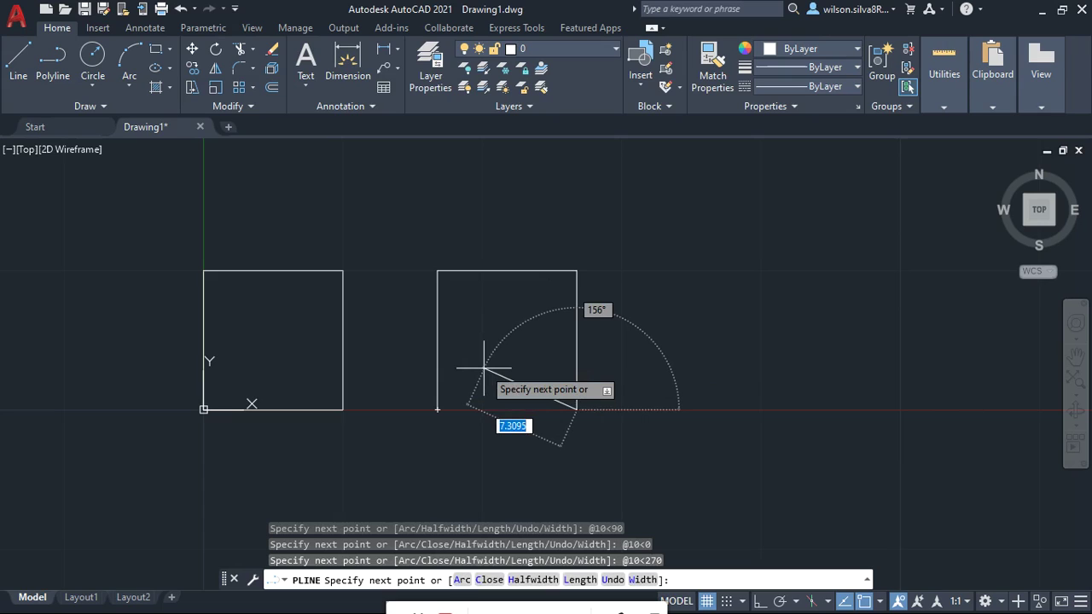
Step: Add the 10-unit bottom side at 180° back to the start and end the polyline
key(BackSpace)
text(10)
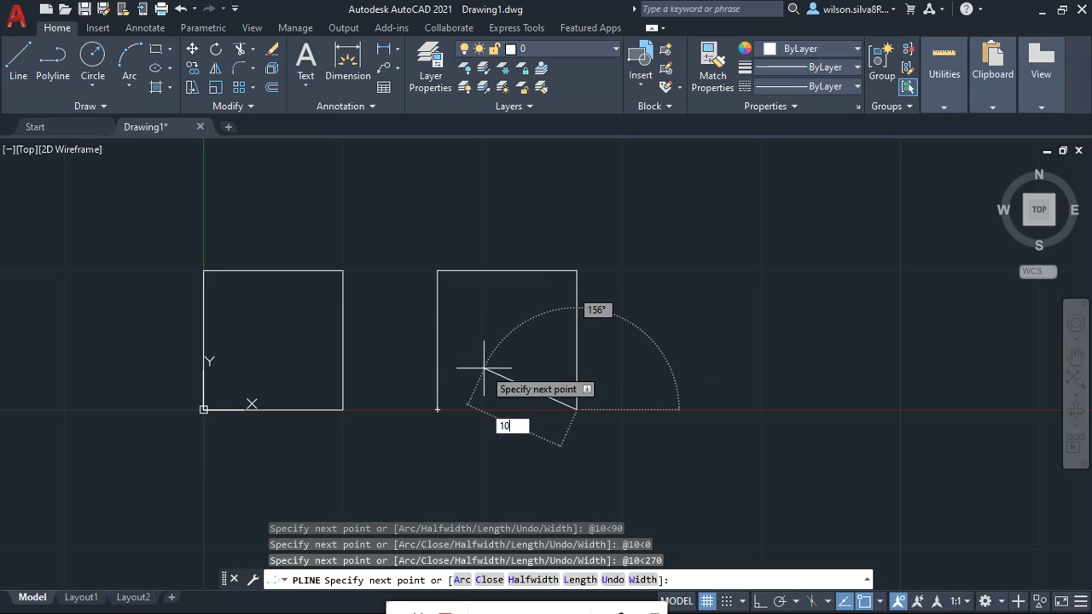
key(Tab)
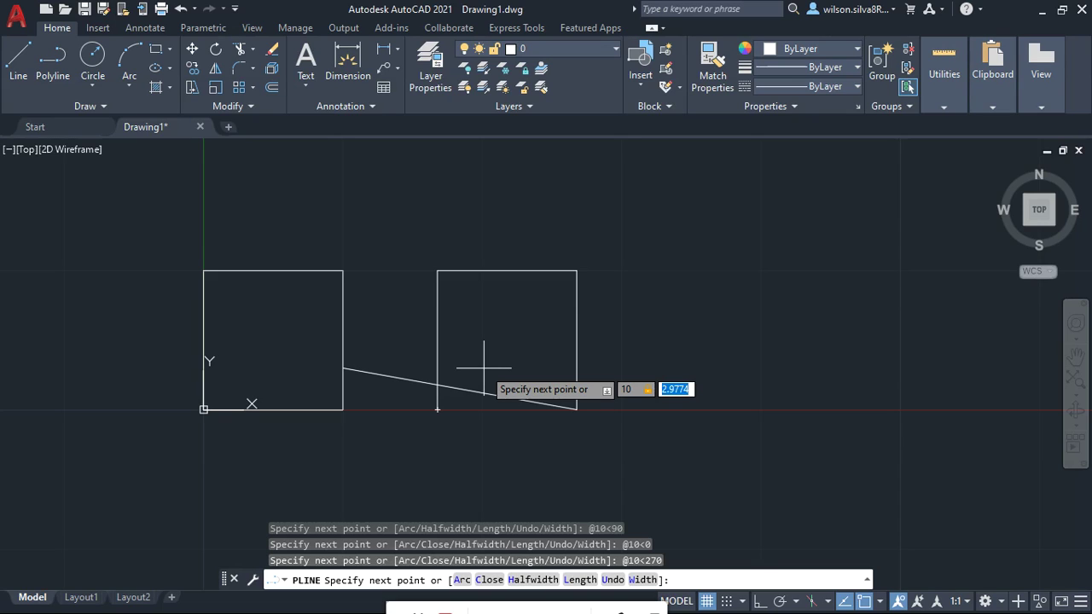
text(1)
key(Tab)
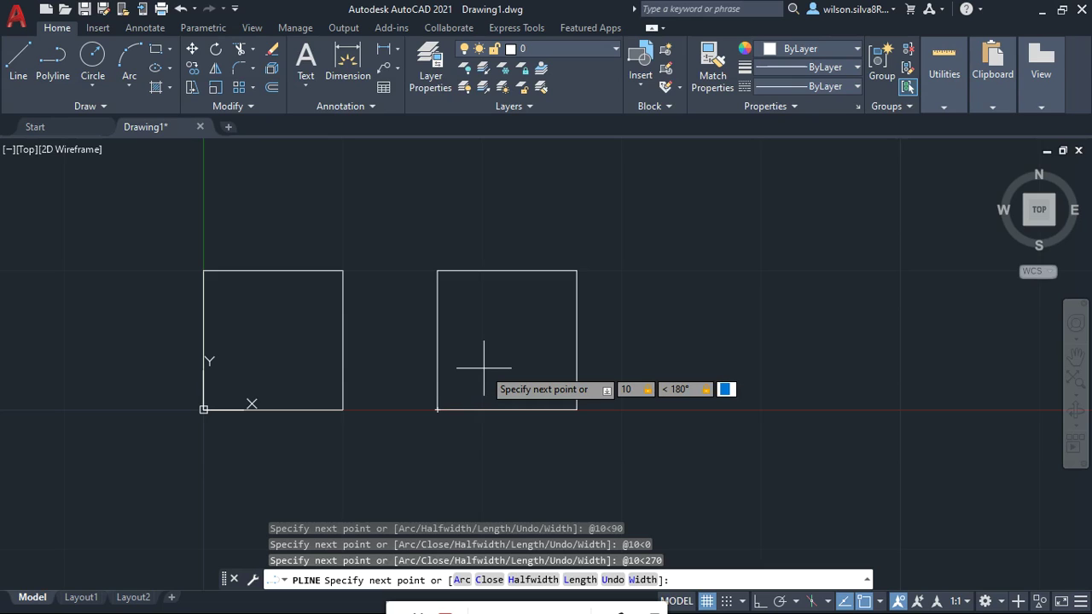
key(Return)
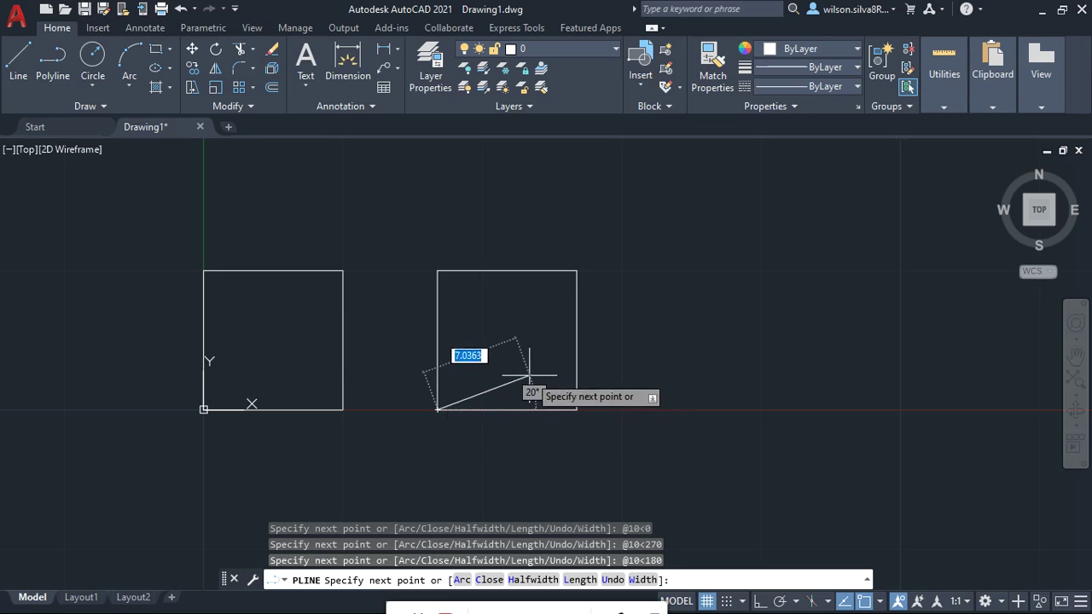
key(Escape)
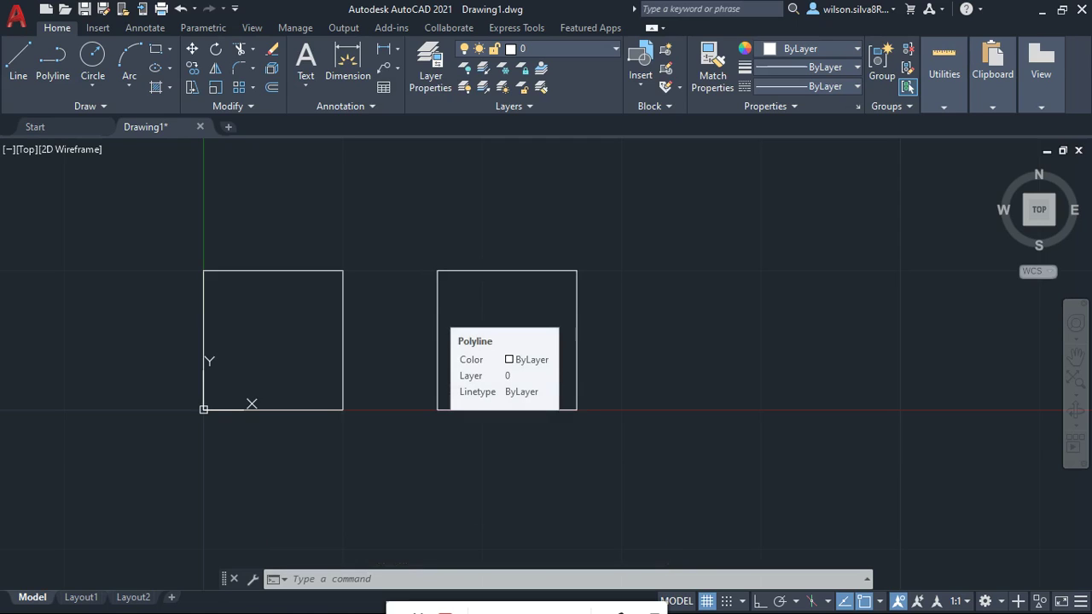
click(436, 313)
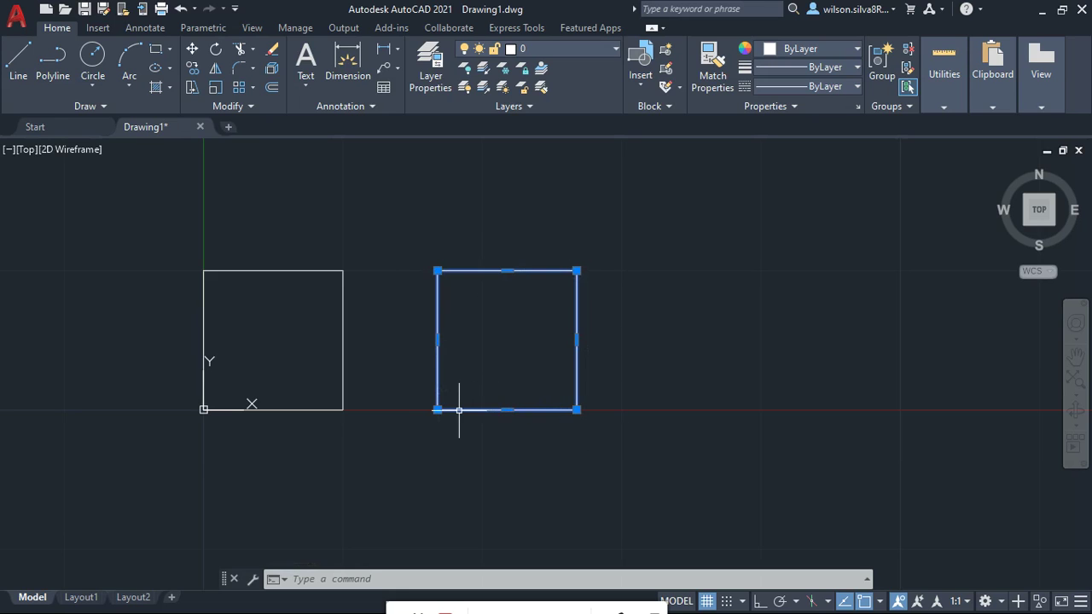
text(pline)
key(Return)
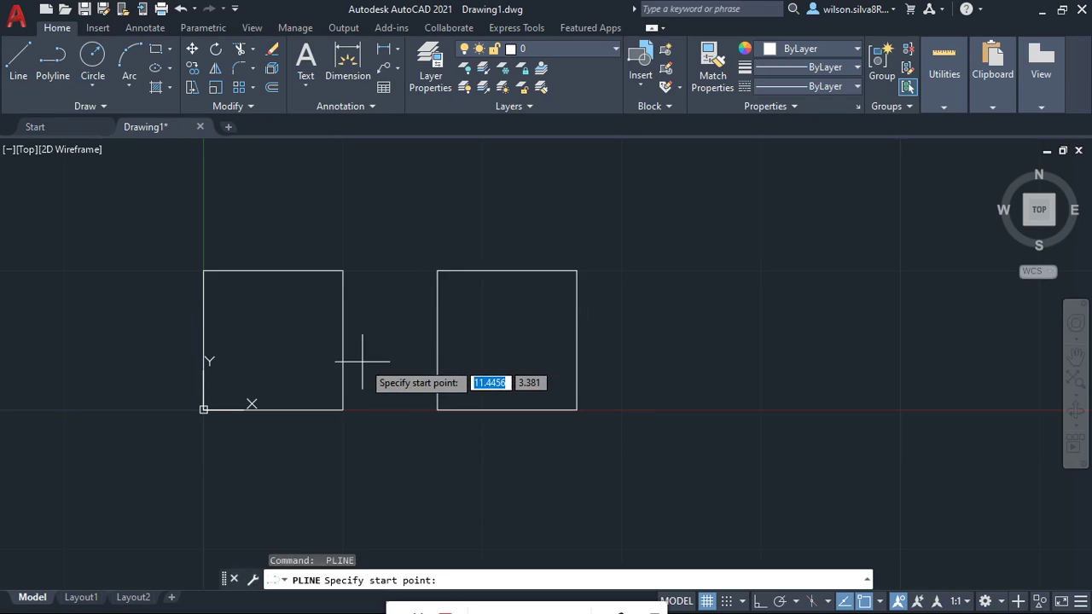
click(362, 362)
key(Escape)
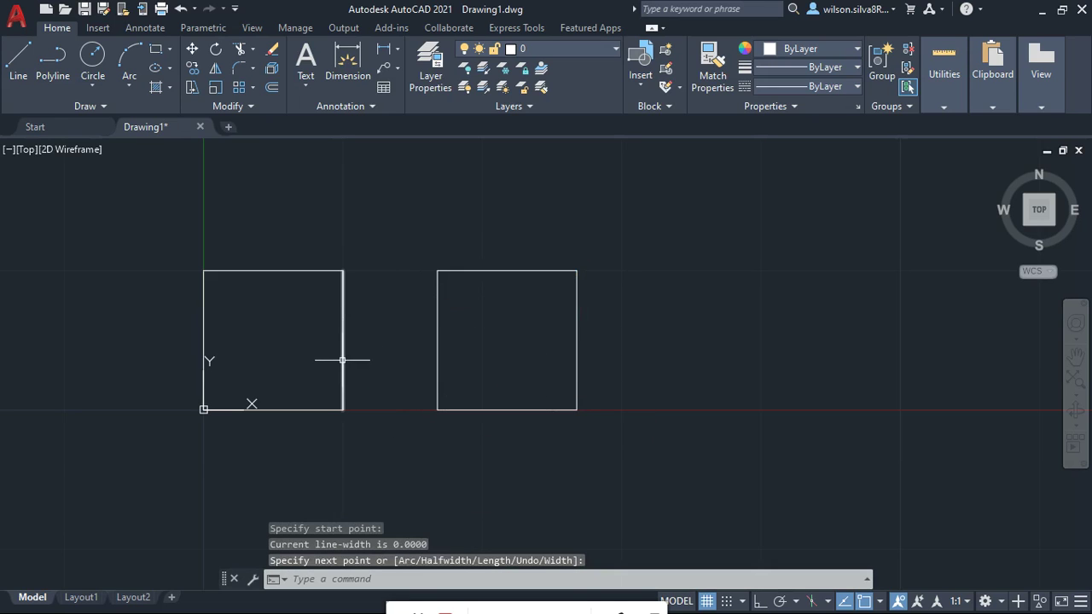
key(Return)
click(342, 360)
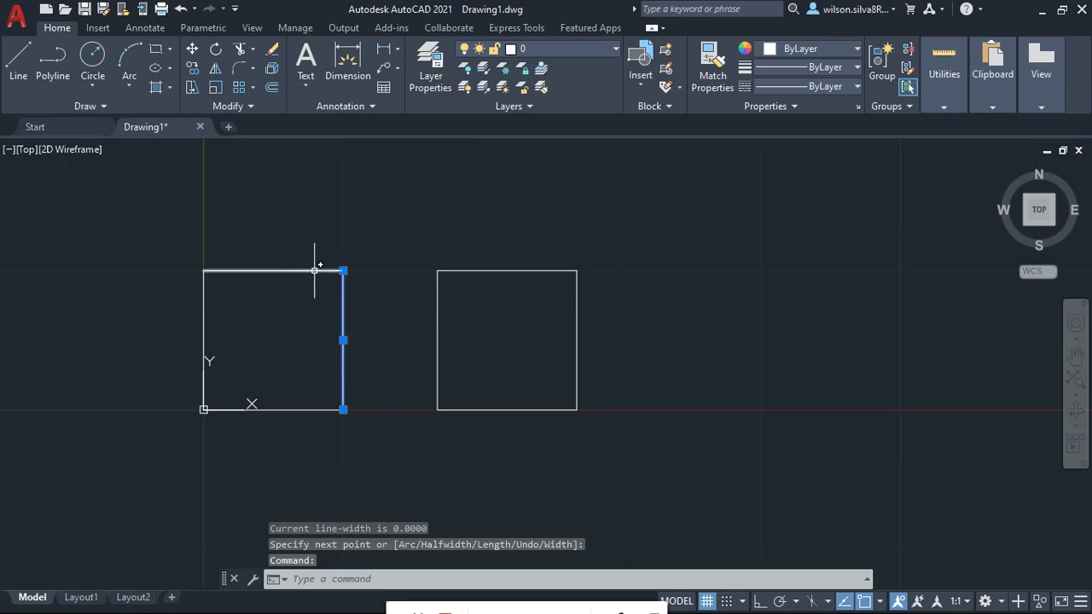
click(305, 271)
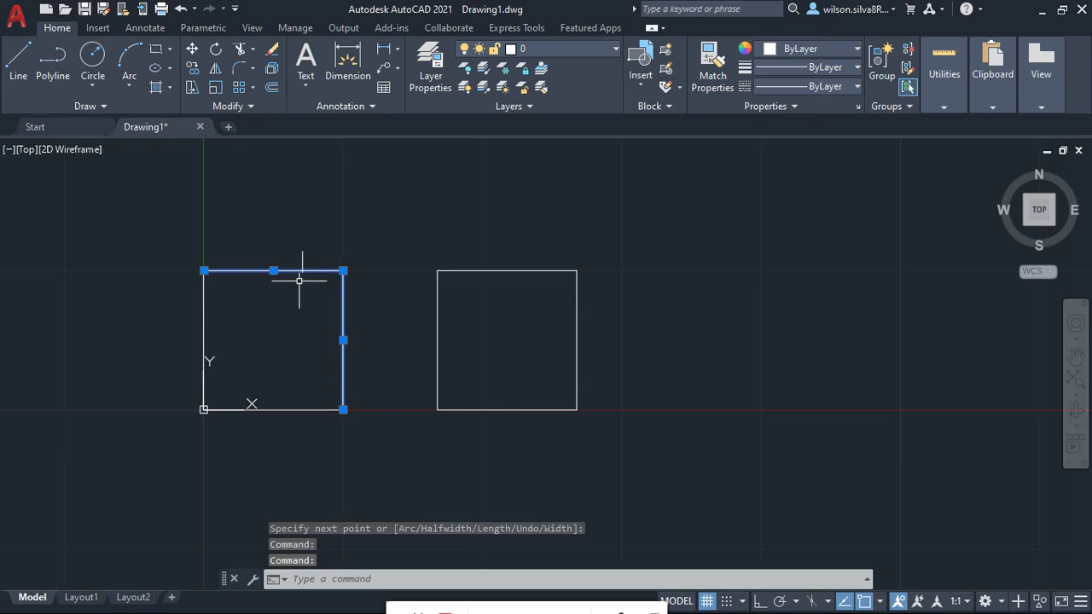
click(202, 328)
key(Escape)
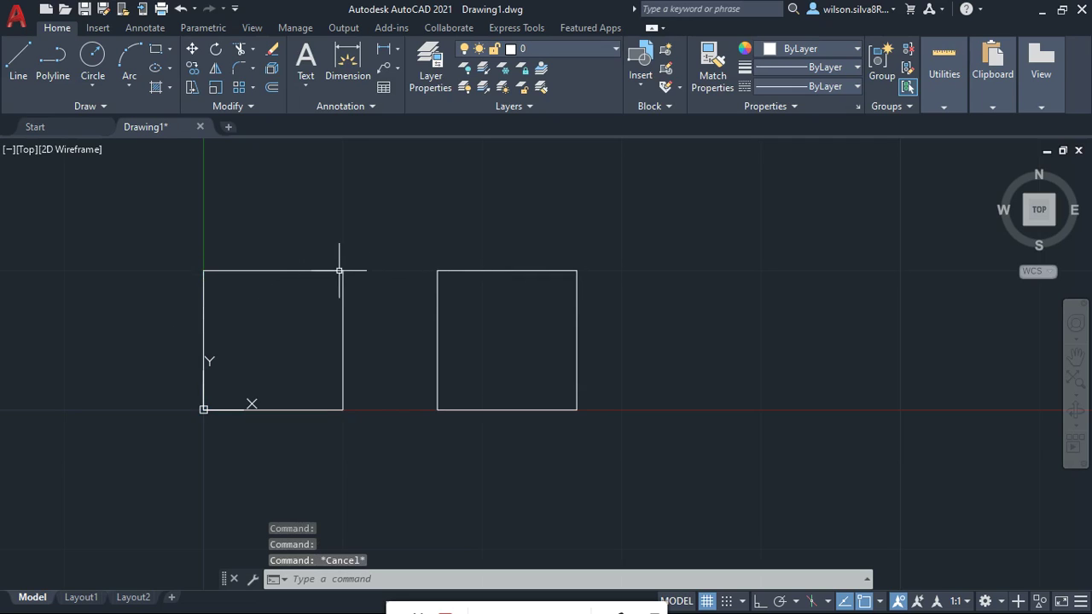
click(370, 254)
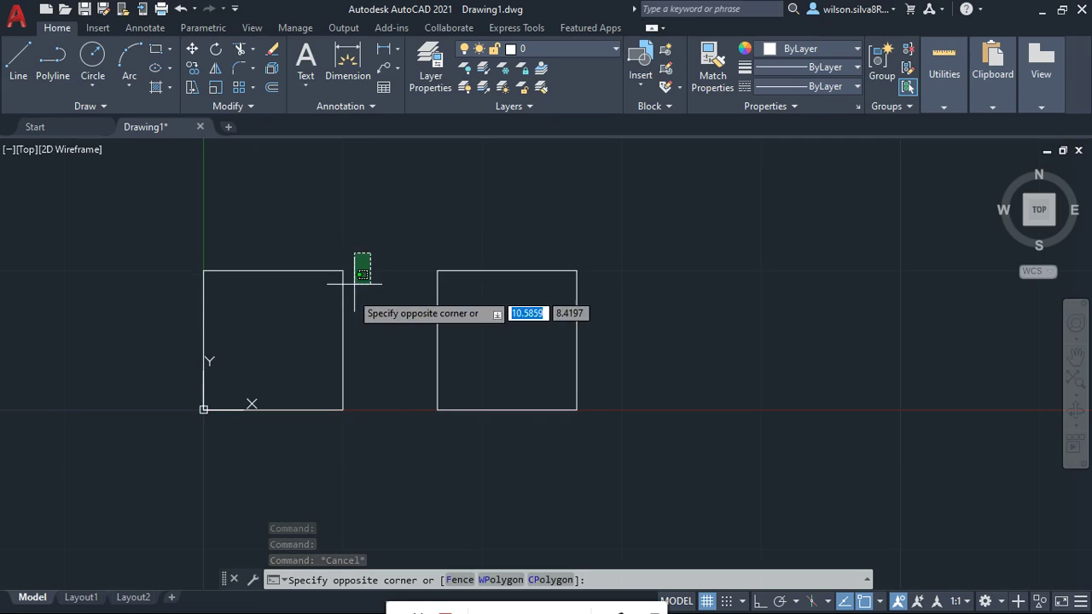
Step: Group the left square's four edges via the right-click Group option, then select the group
click(185, 443)
right_click(262, 285)
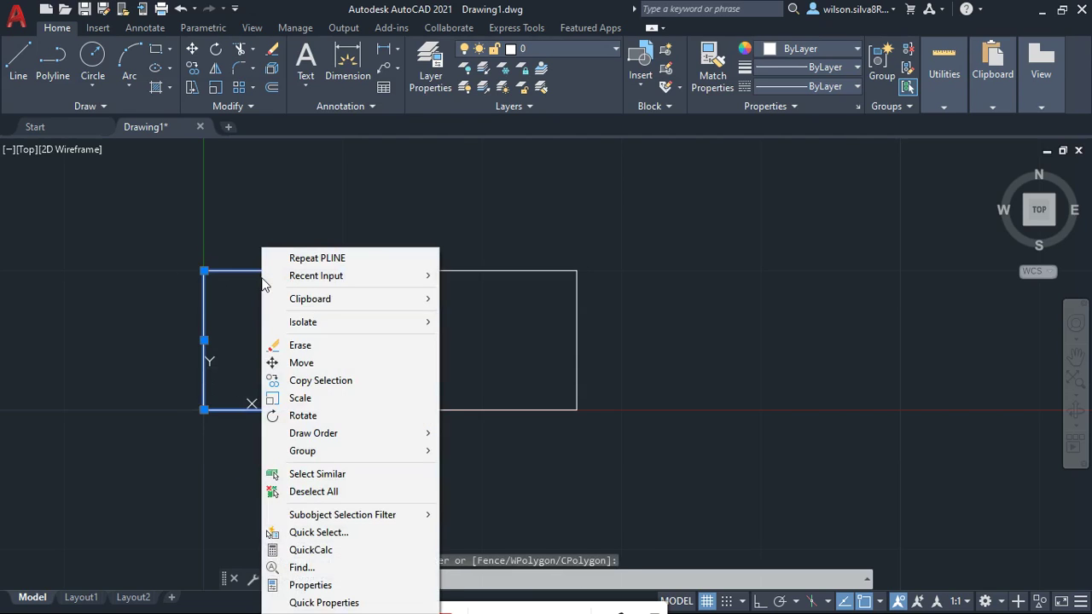
mouse_move(302, 451)
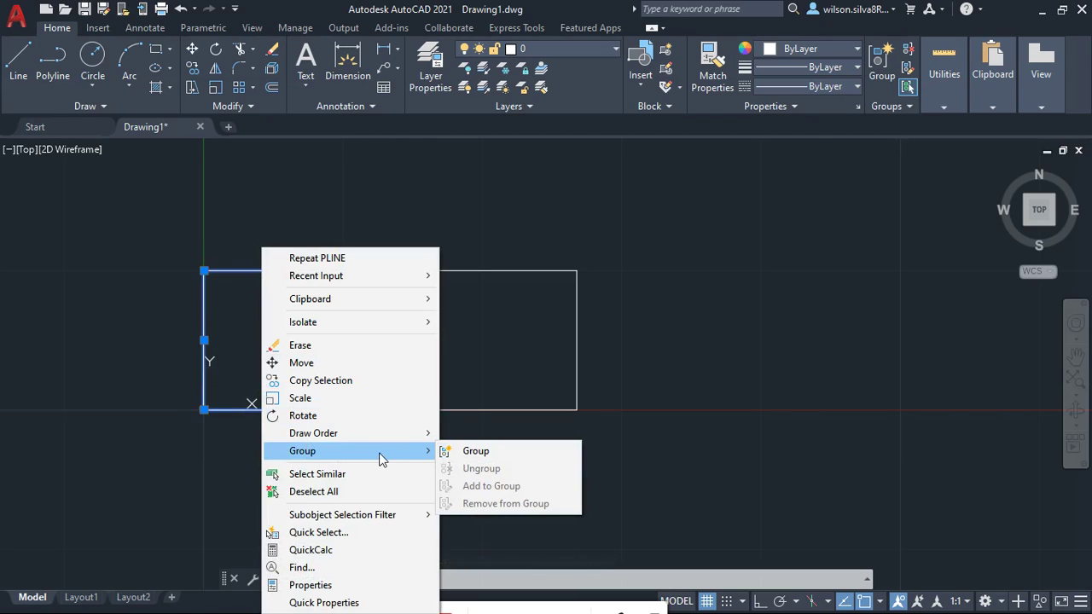
click(526, 454)
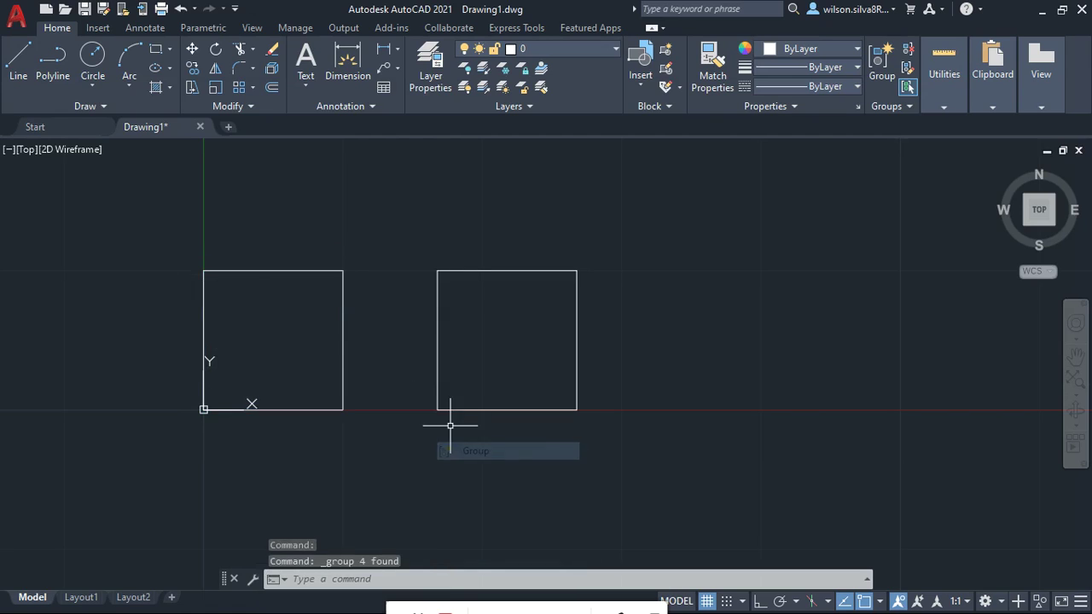
click(339, 271)
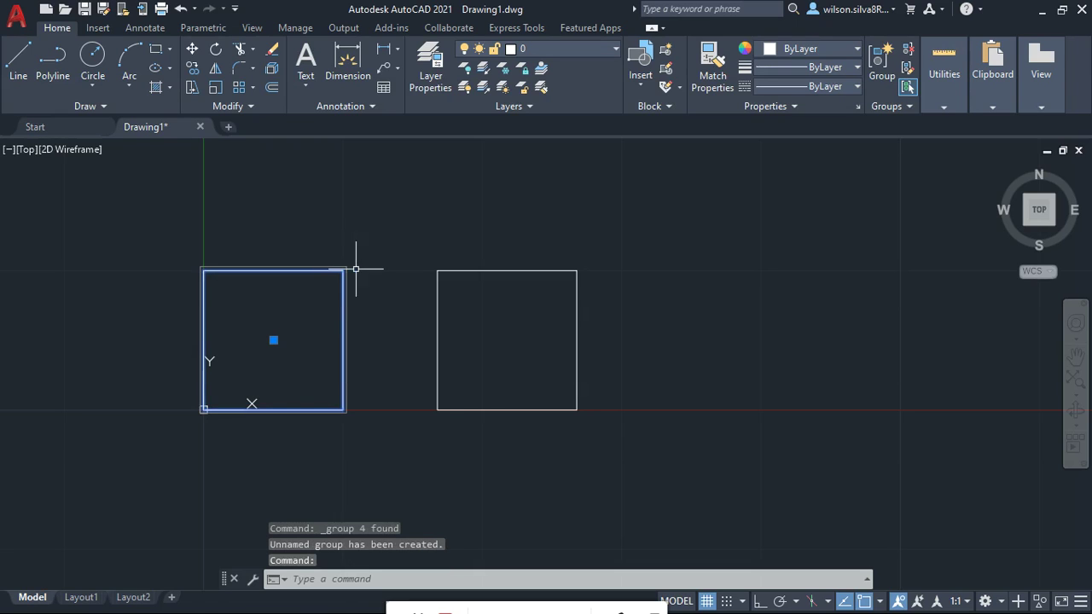
Step: Select both squares and move the grouped left square by its centre grip
click(450, 270)
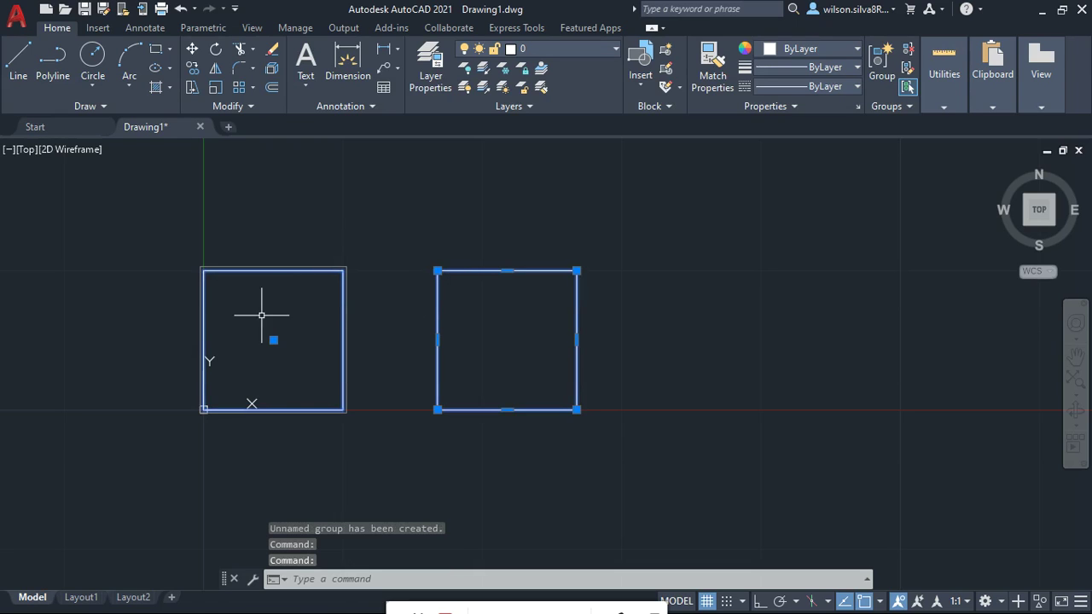
click(273, 339)
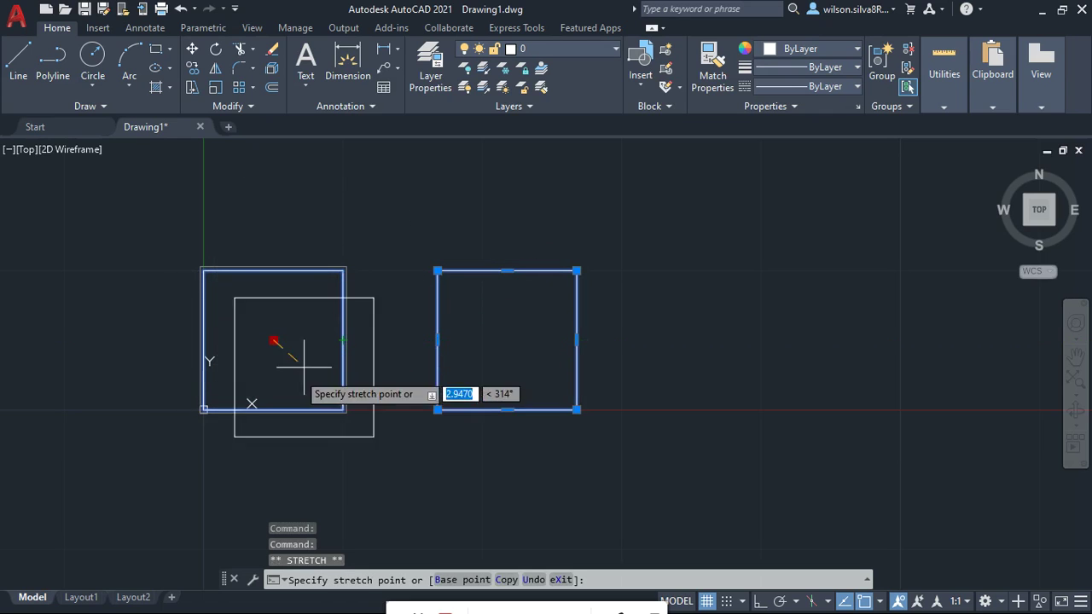
click(286, 309)
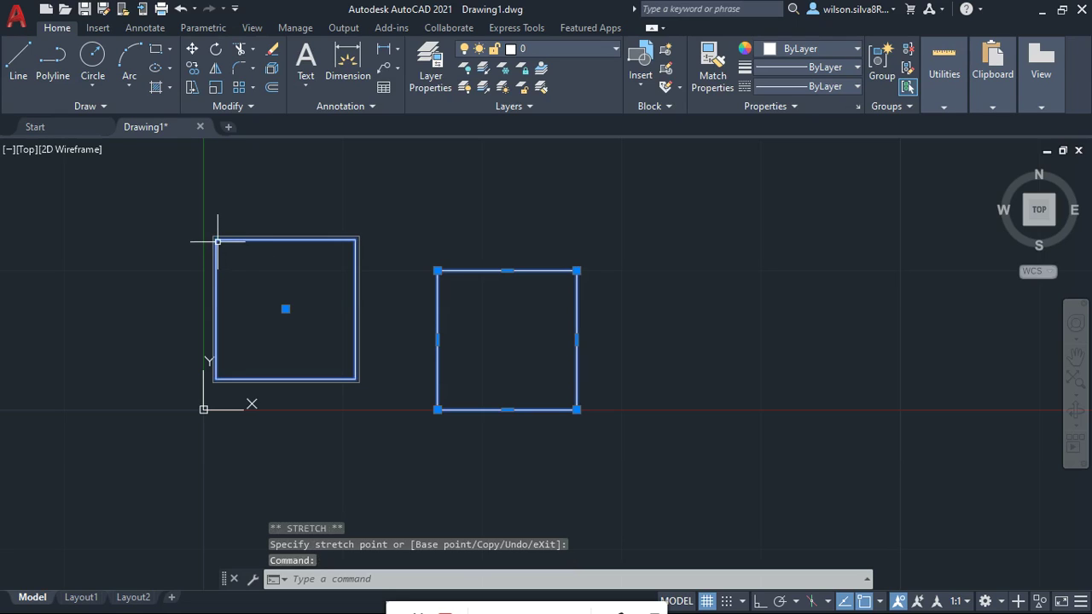
click(285, 309)
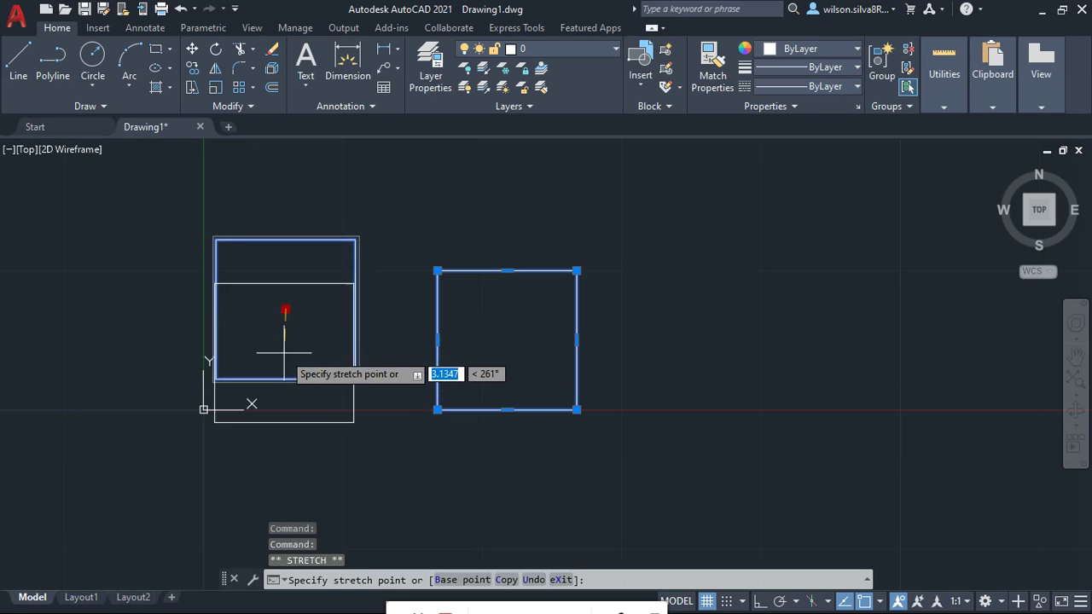
Step: Stretch the right square's corners and sides with grips into a tilted quadrilateral
click(438, 271)
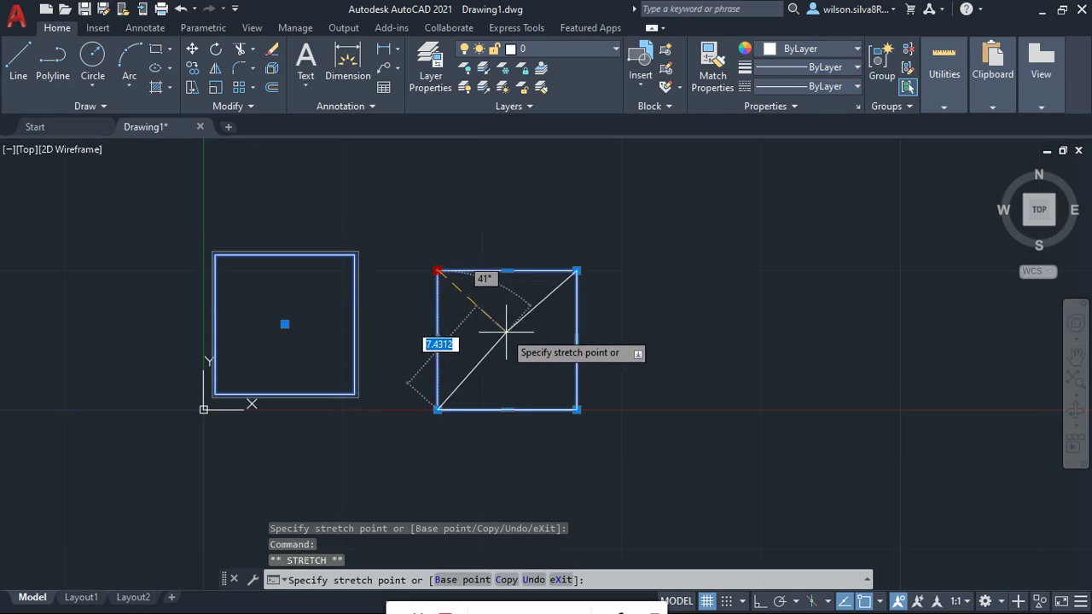
click(550, 384)
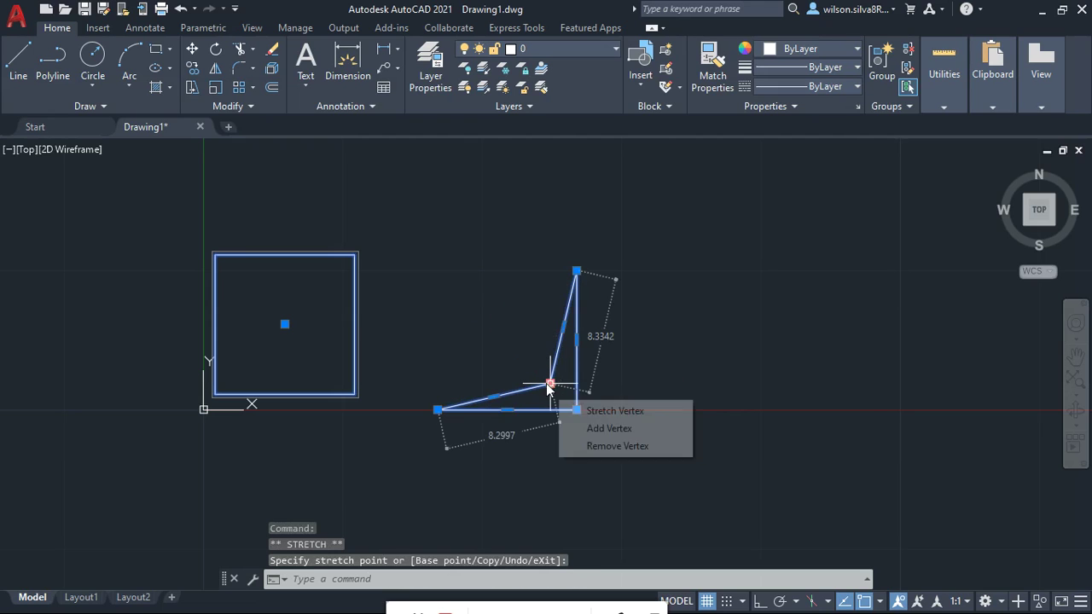
click(493, 396)
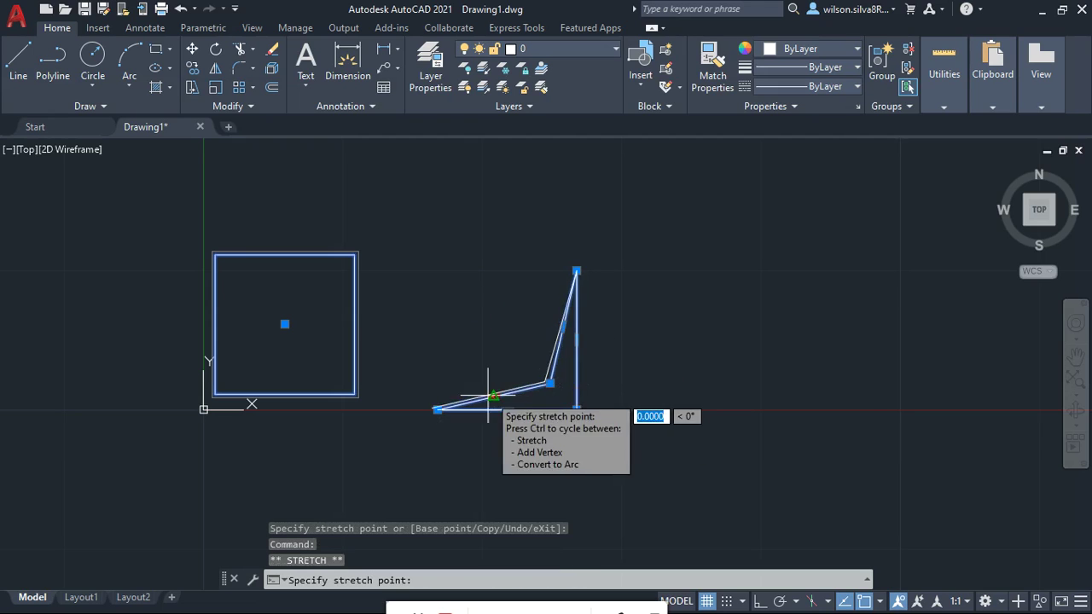
click(459, 247)
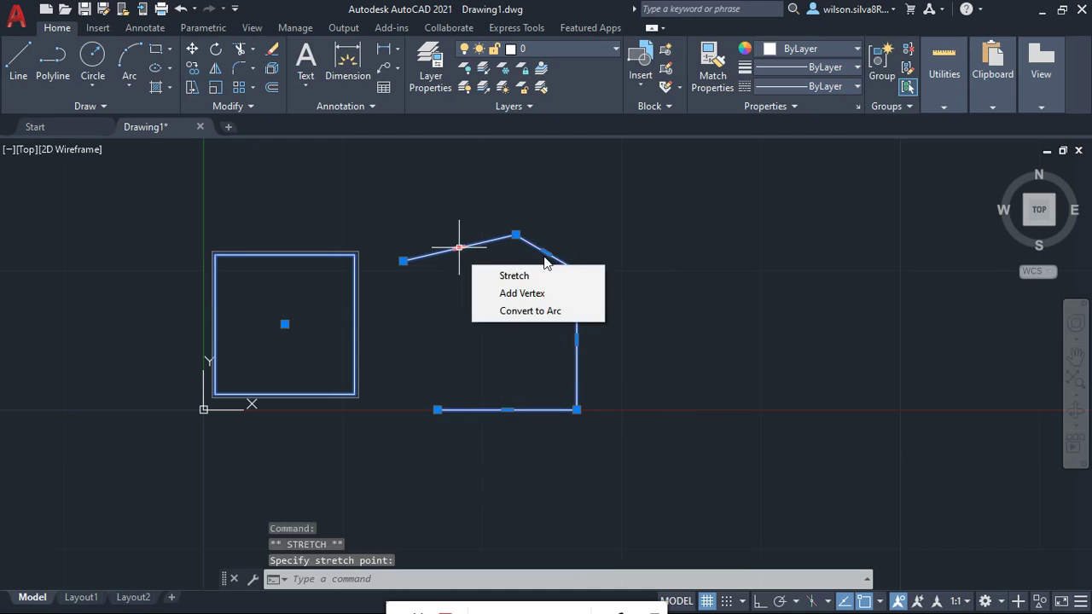
click(436, 410)
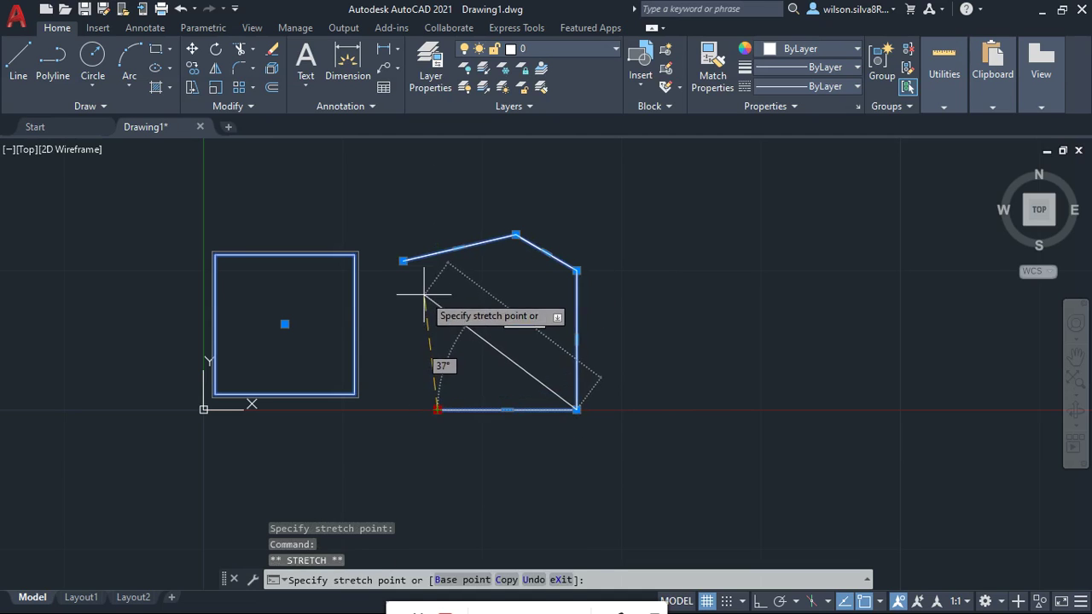
click(424, 294)
click(504, 355)
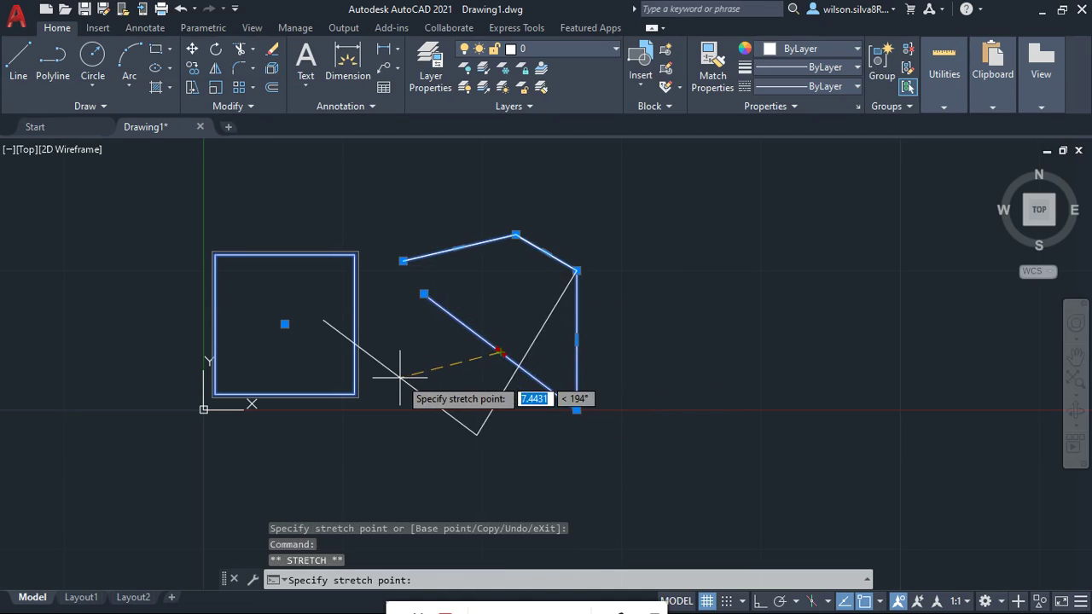
click(484, 322)
Step: Stretch another corner and the right edge further, then undo the last stretch
click(576, 271)
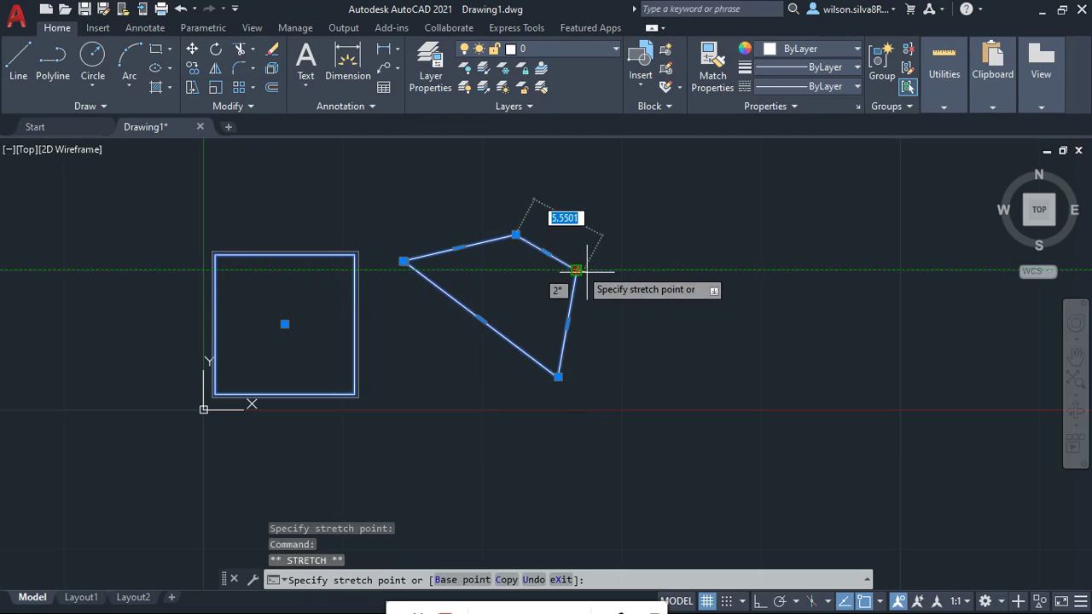
click(683, 392)
click(601, 313)
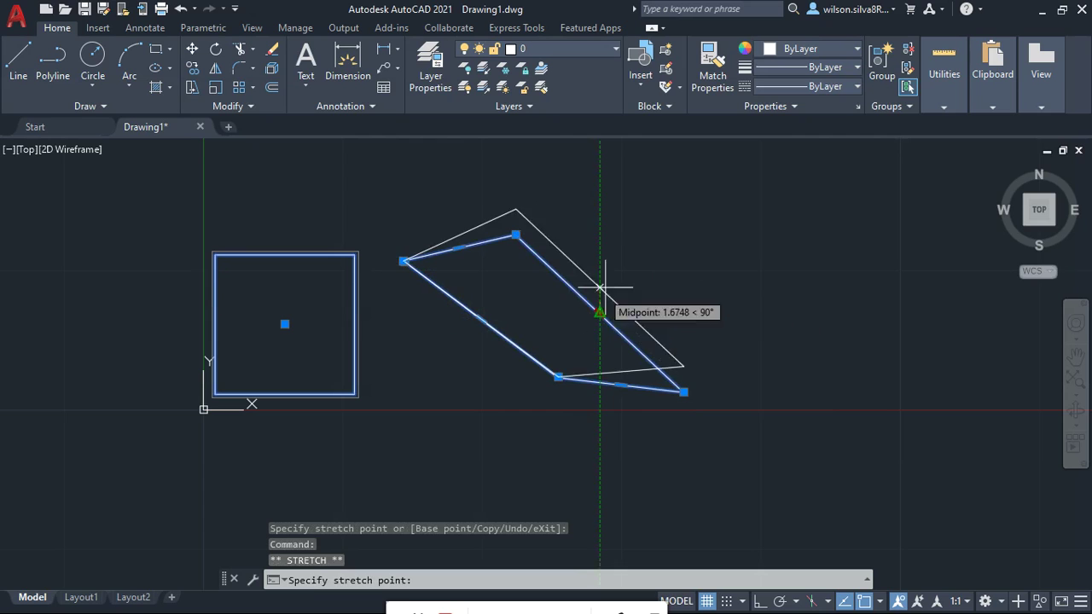
click(515, 236)
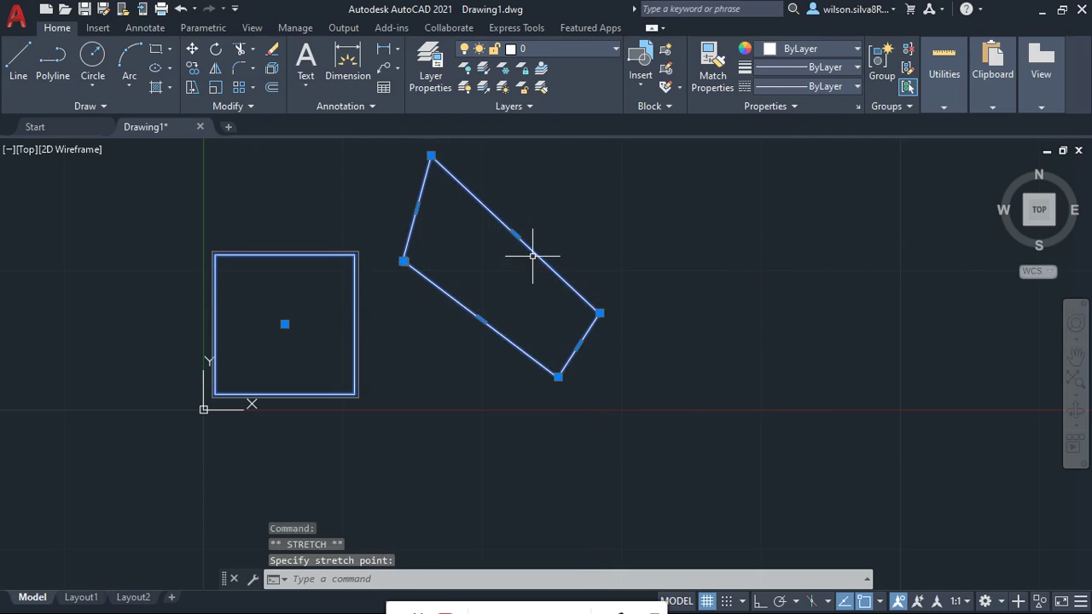
click(461, 436)
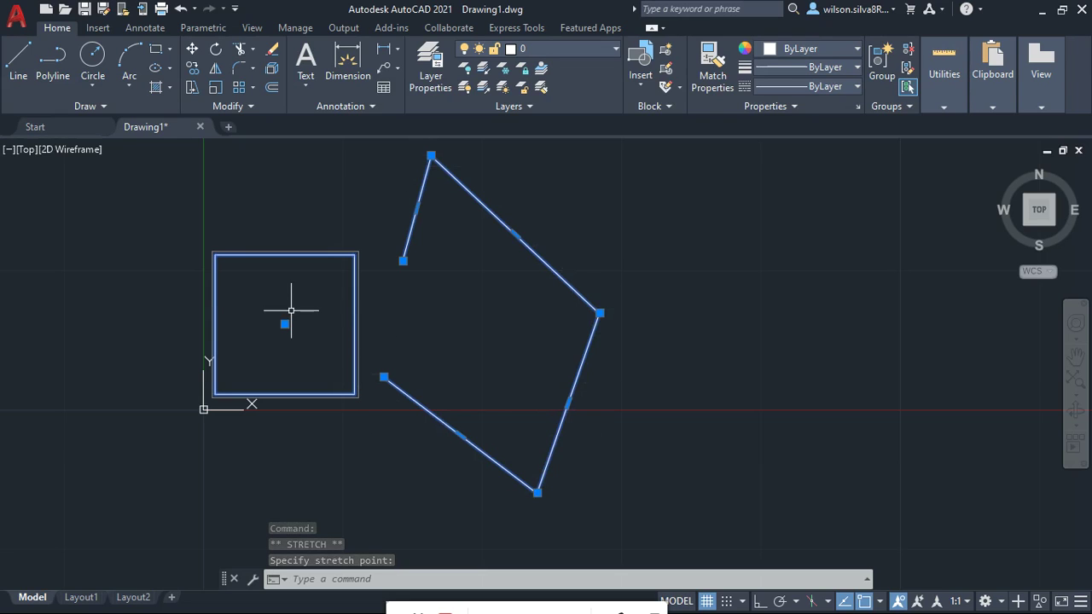
key(ctrl+z)
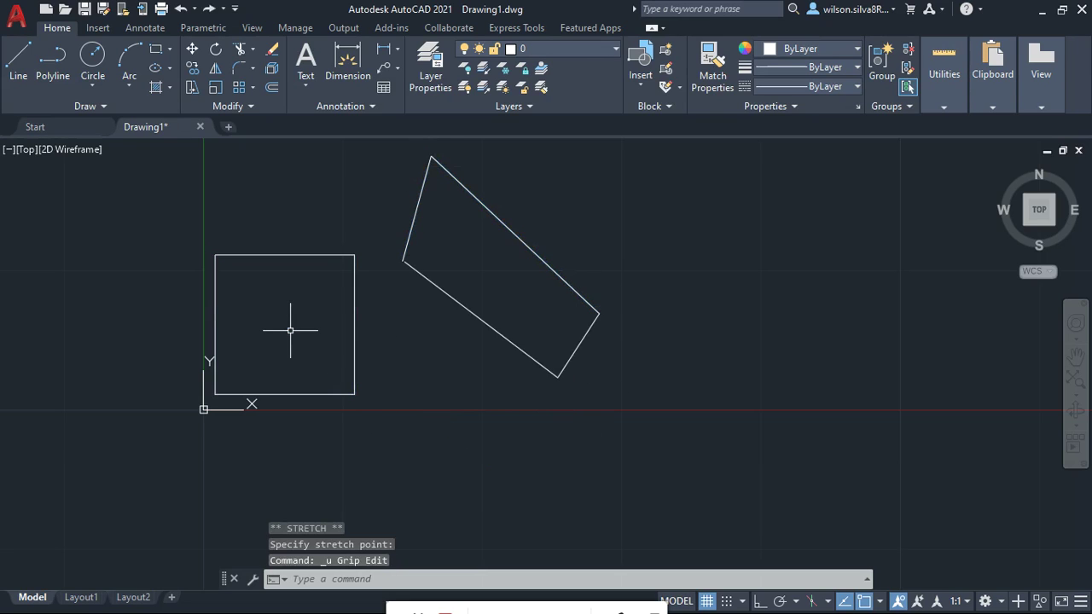
Step: Undo two more stretches, then try EXPLODE (X) on the grouped left square, which fails
key(ctrl+z)
key(ctrl+z)
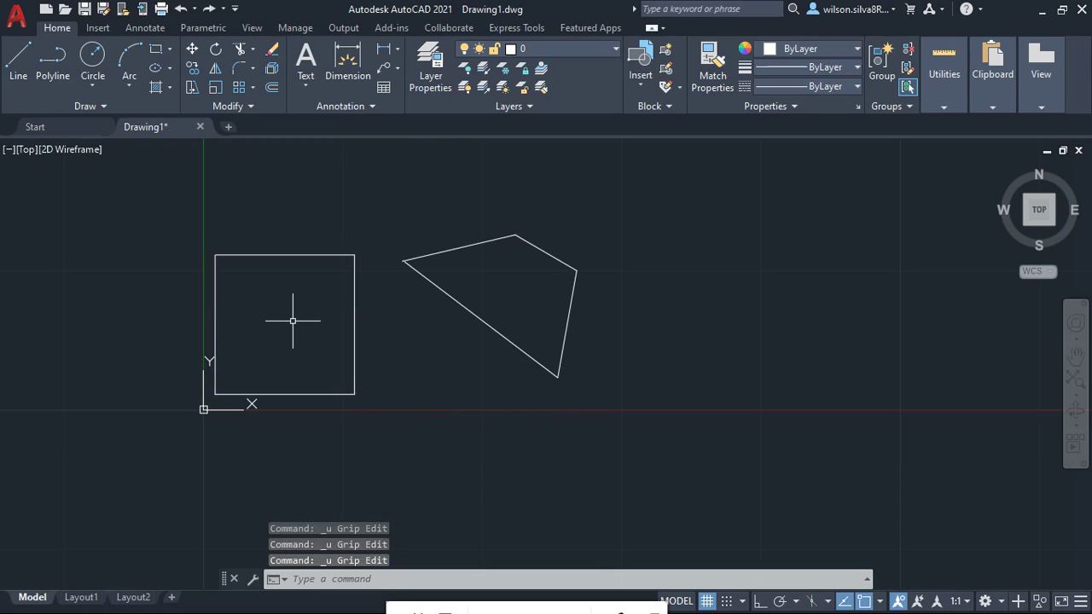
key(ctrl+z)
key(ctrl+z)
key(ctrl+z)
key(ctrl+z)
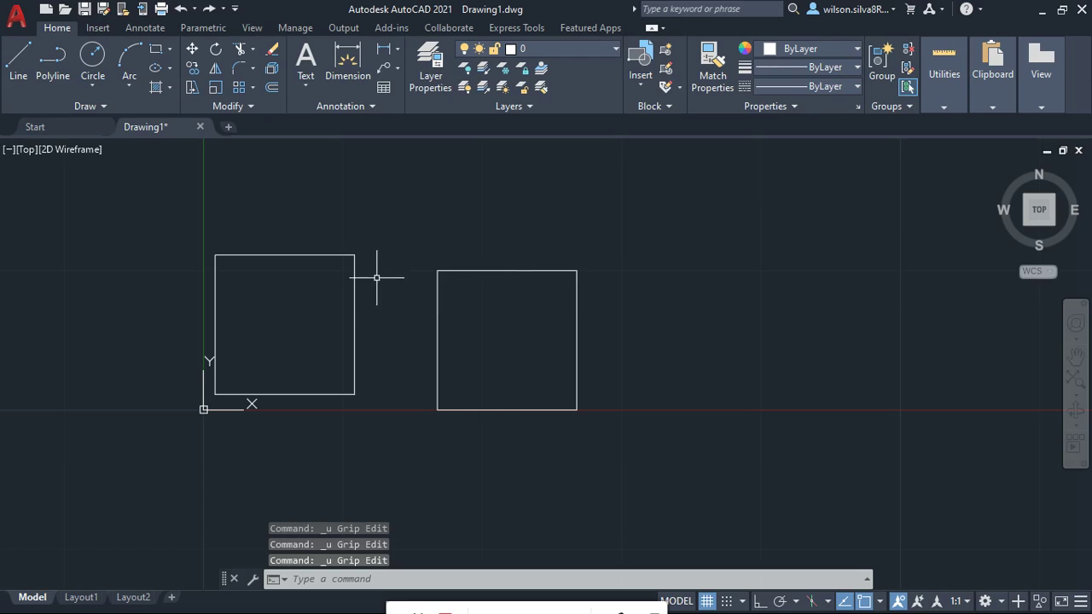
click(353, 255)
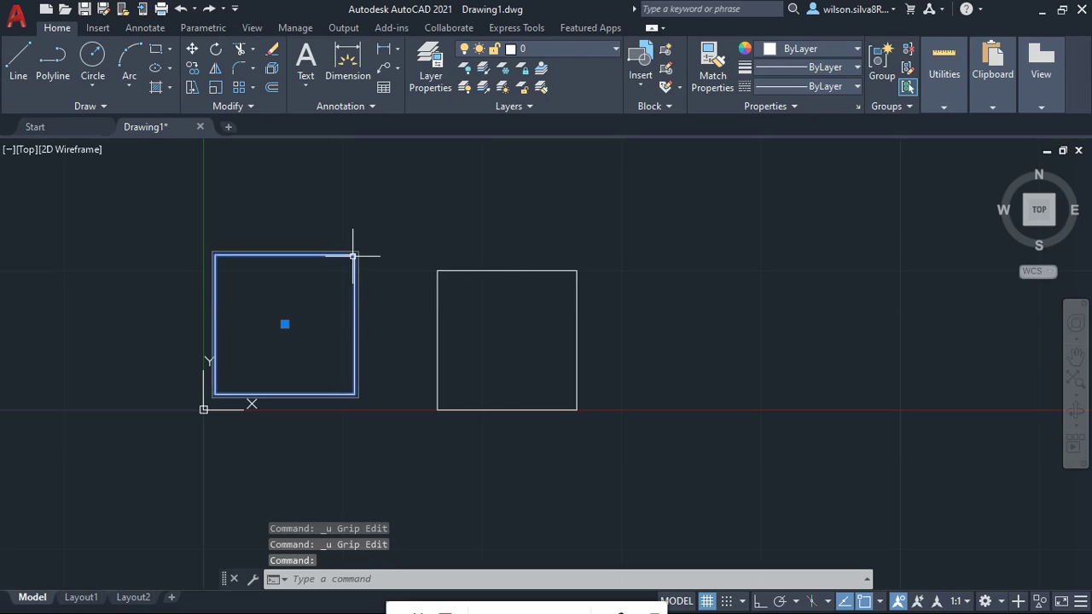
text(x)
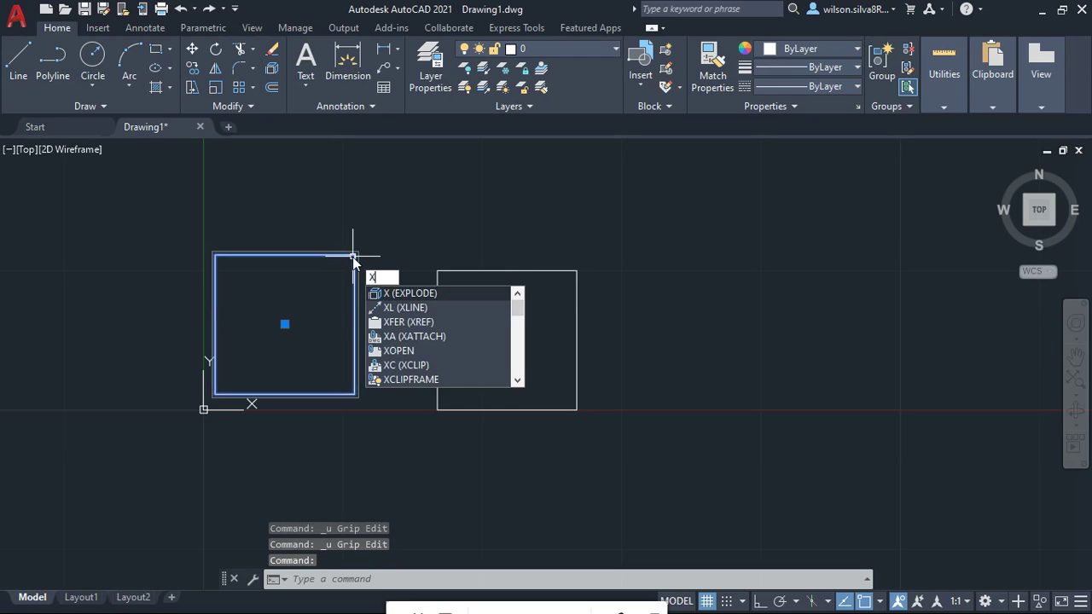
key(Return)
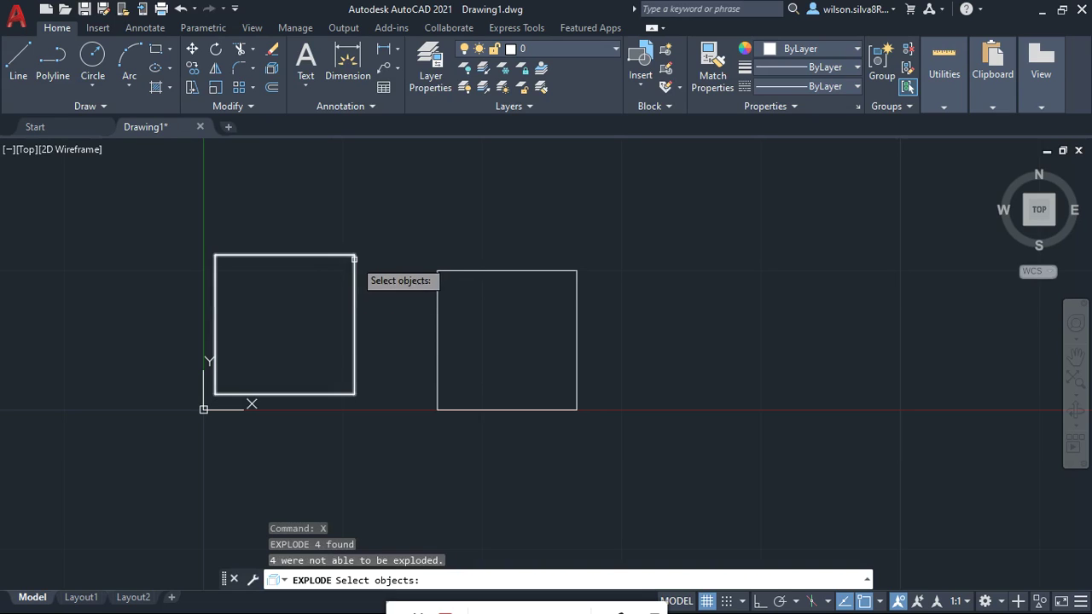
key(Return)
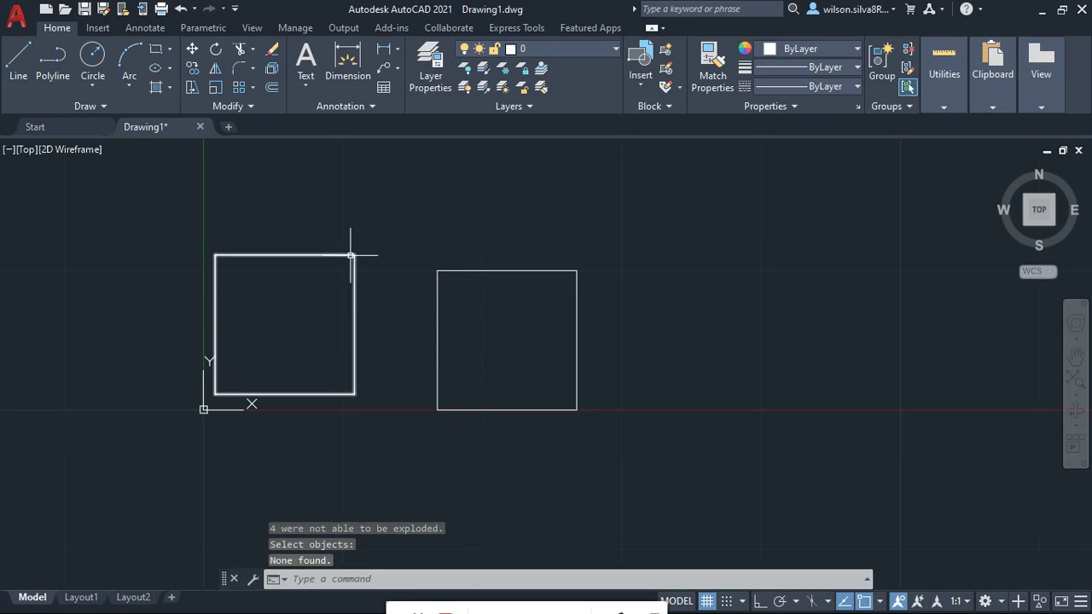
click(351, 255)
right_click(351, 248)
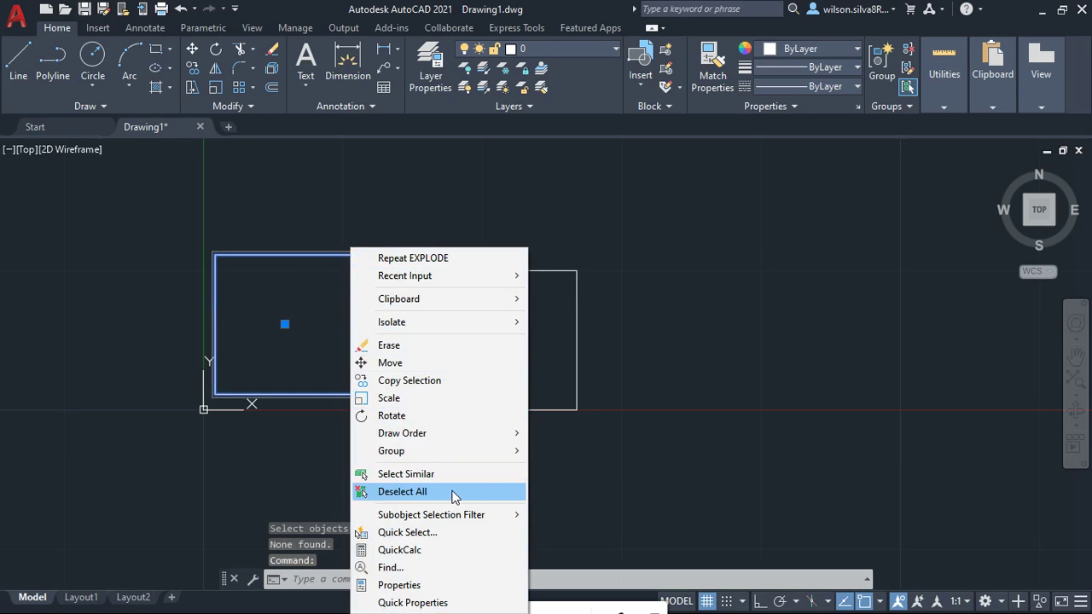
mouse_move(392, 450)
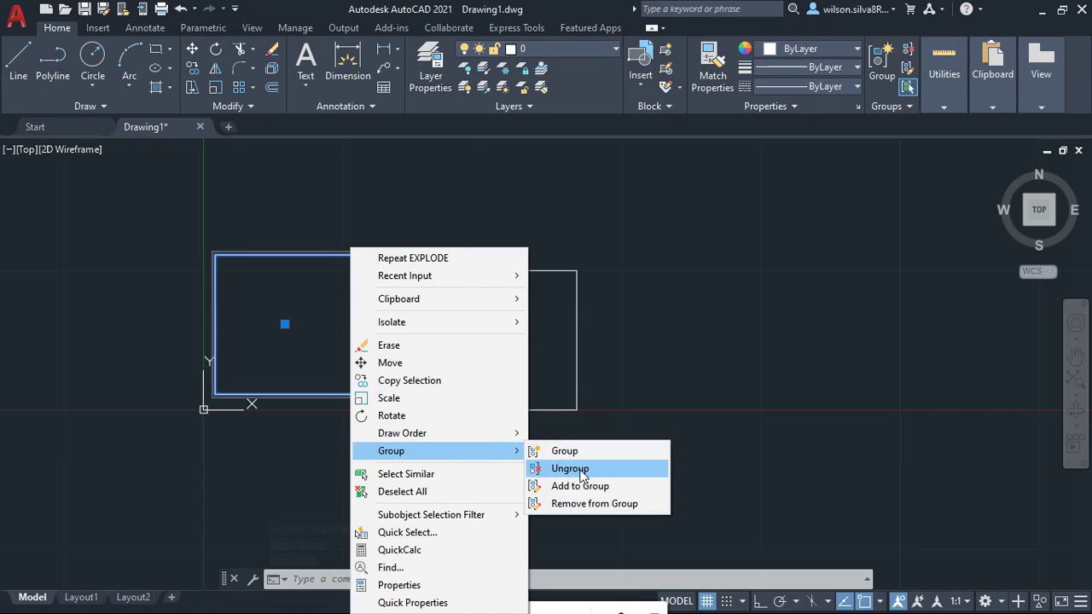
Step: Ungroup the left square and check that a single edge now selects alone
click(582, 474)
click(355, 263)
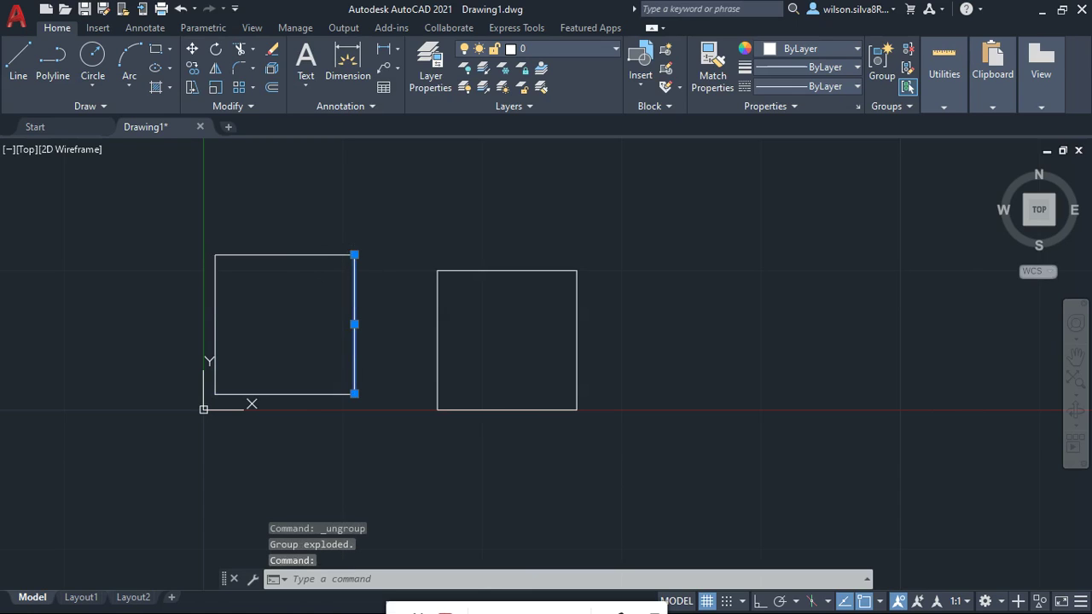
key(Escape)
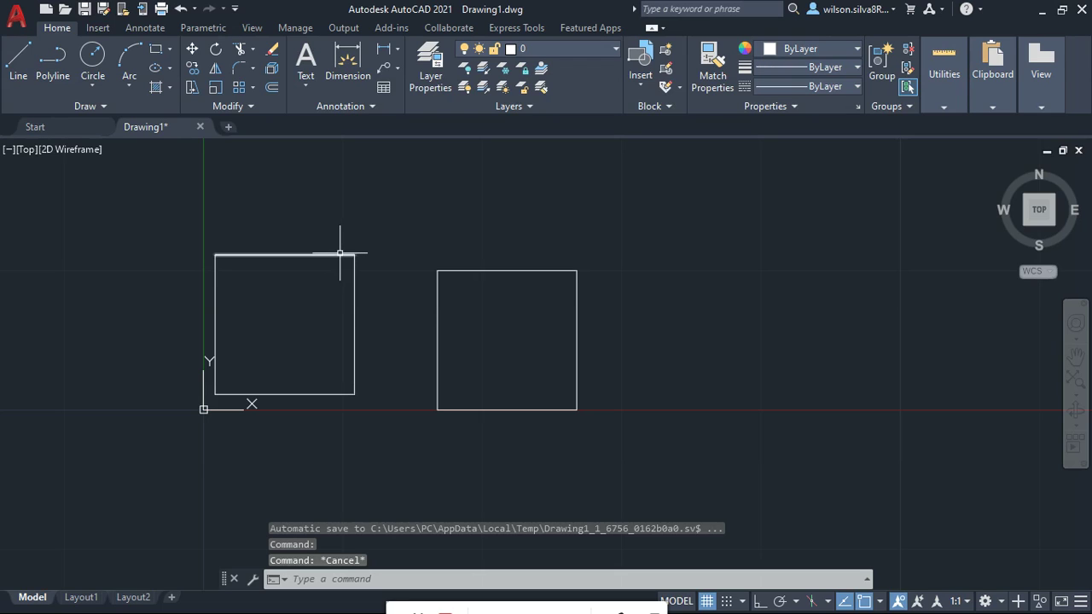
Step: Select the left square's four separate edges to confirm them, then select the right square
click(346, 255)
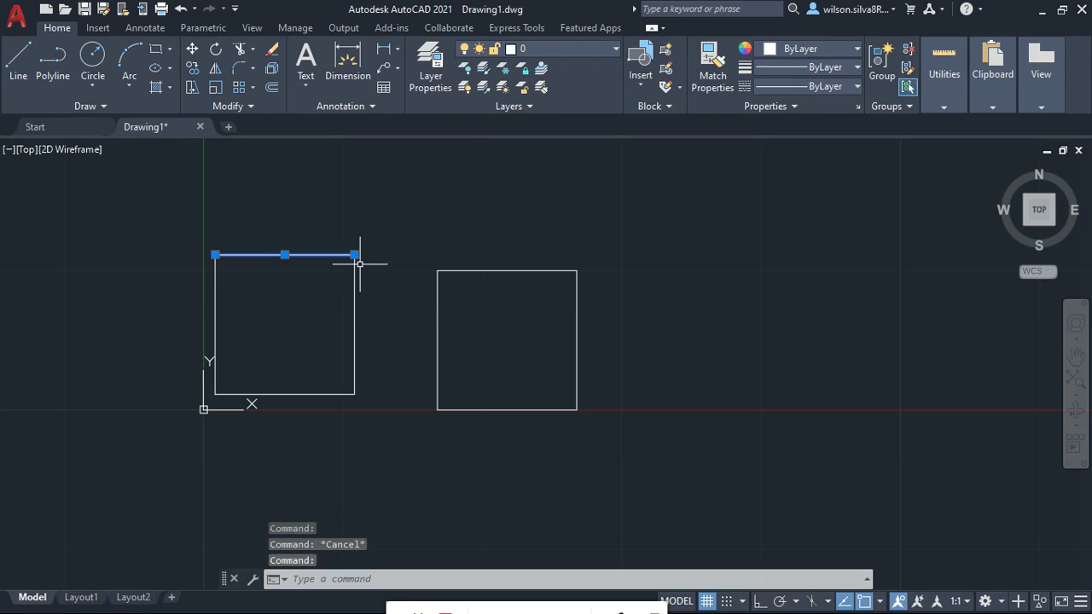
click(354, 267)
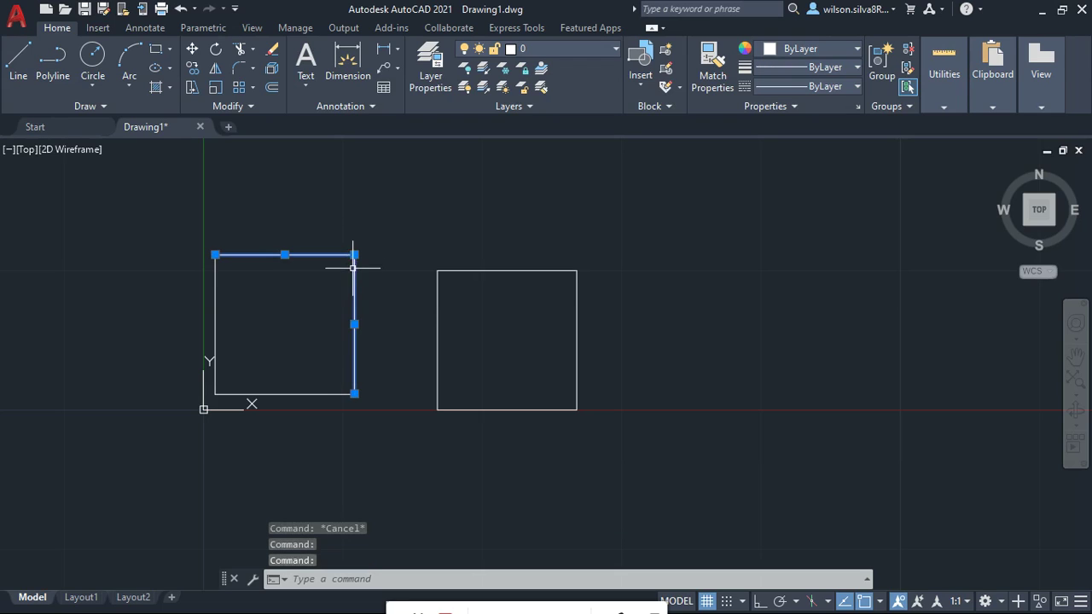
click(344, 394)
click(214, 333)
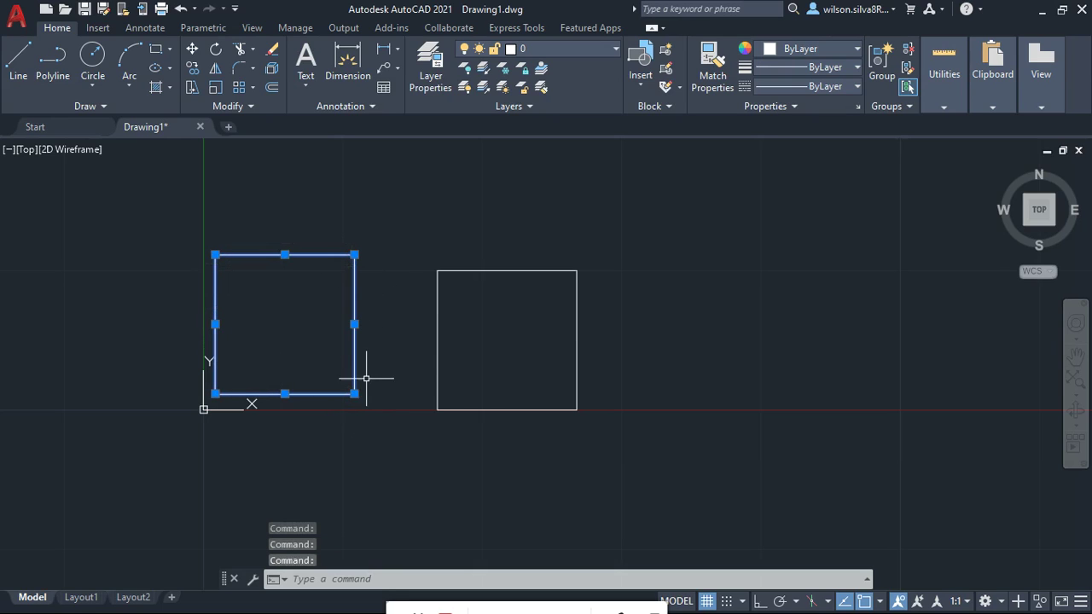
right_click(325, 259)
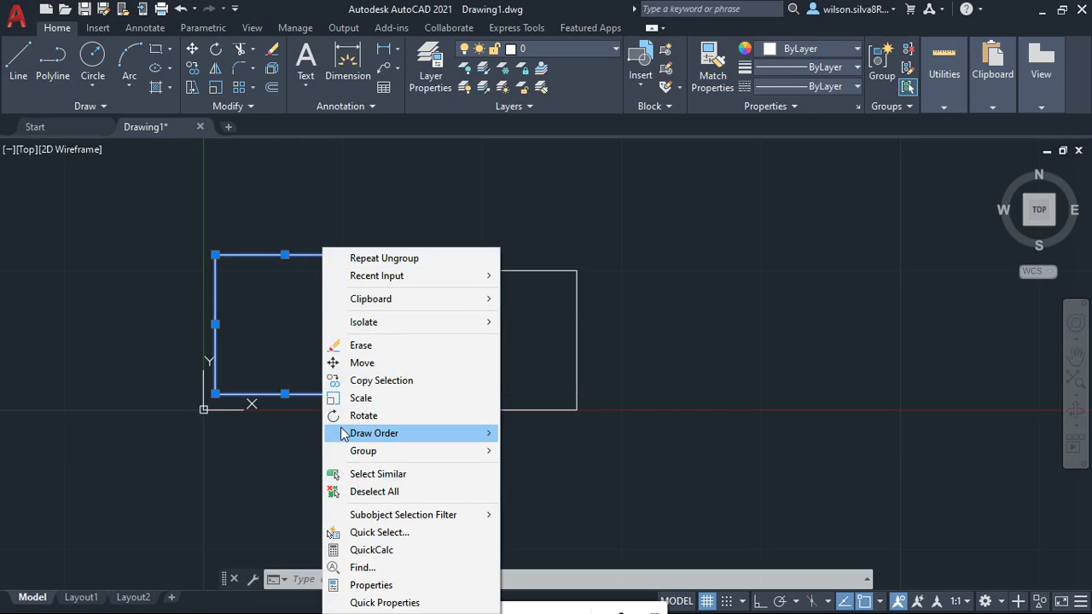
key(Escape)
key(Escape)
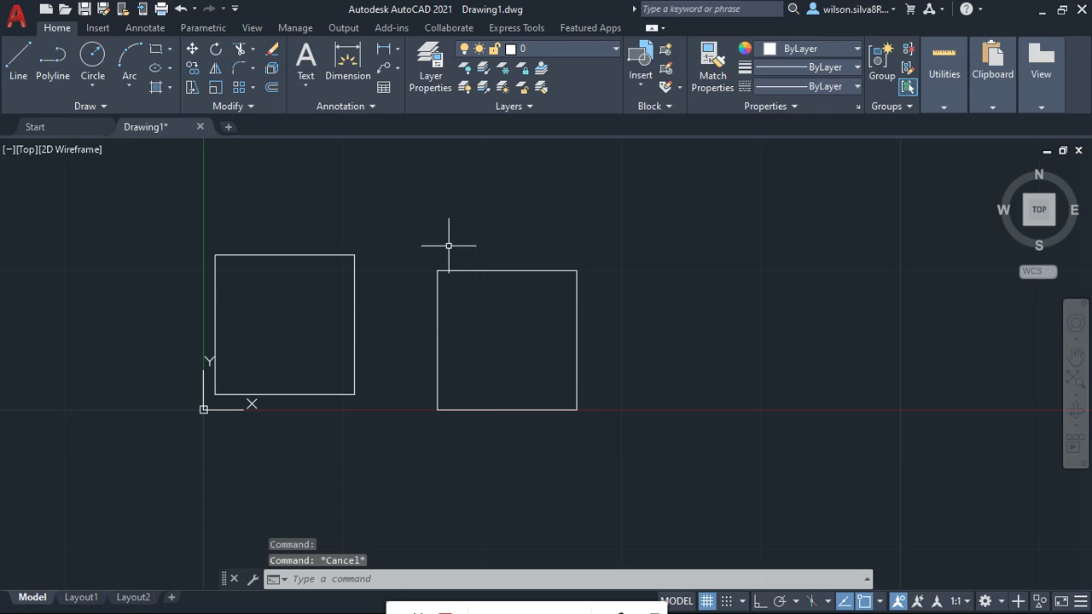
click(455, 272)
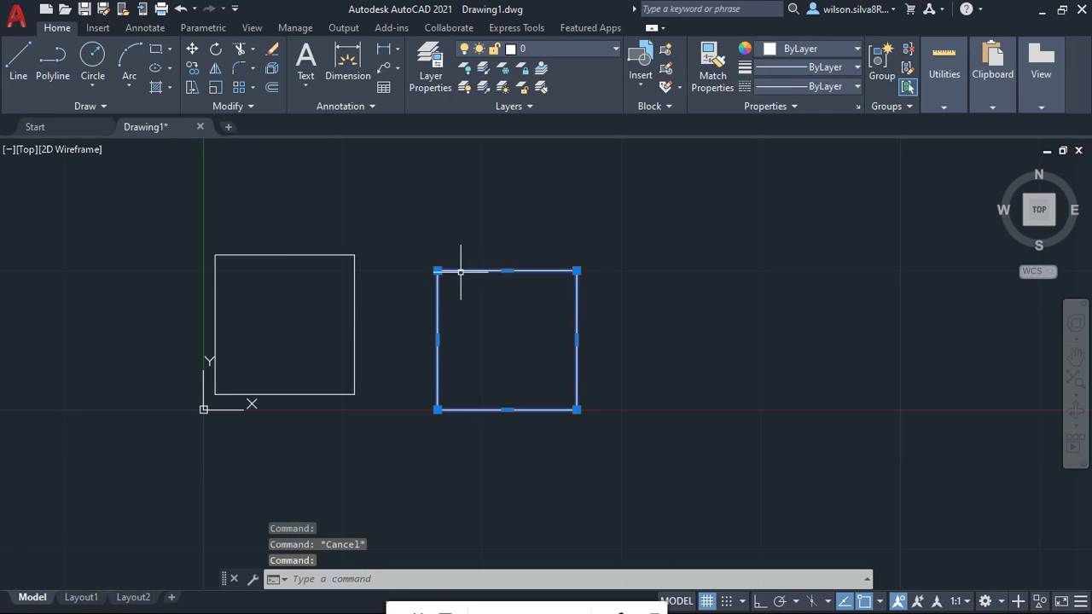
Step: Move the polyline square left so it sits directly beside the left square
text(m)
key(Return)
click(471, 313)
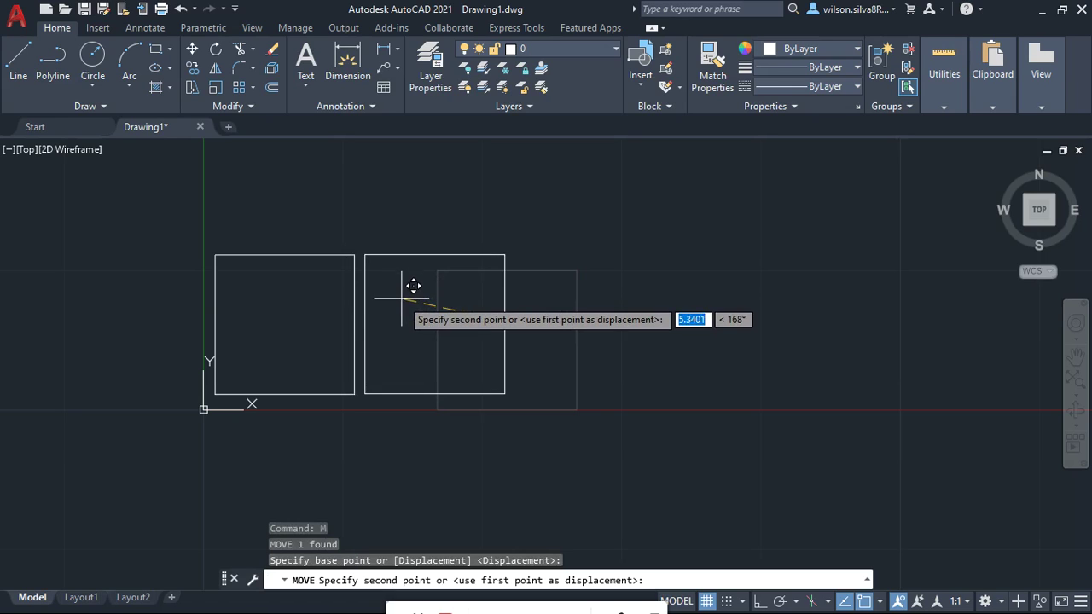
click(401, 299)
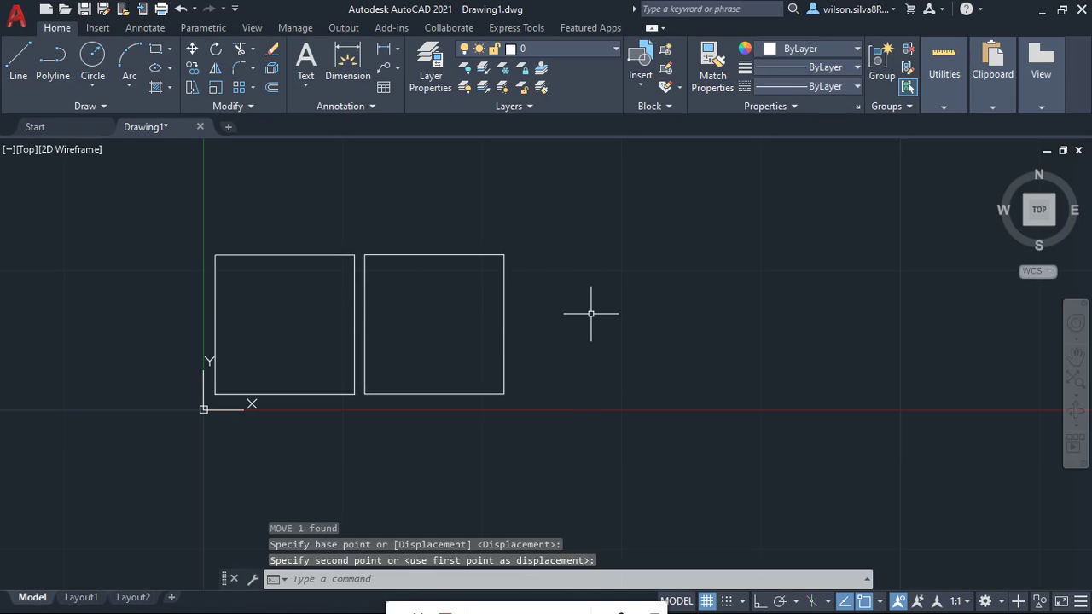
text(l)
key(Return)
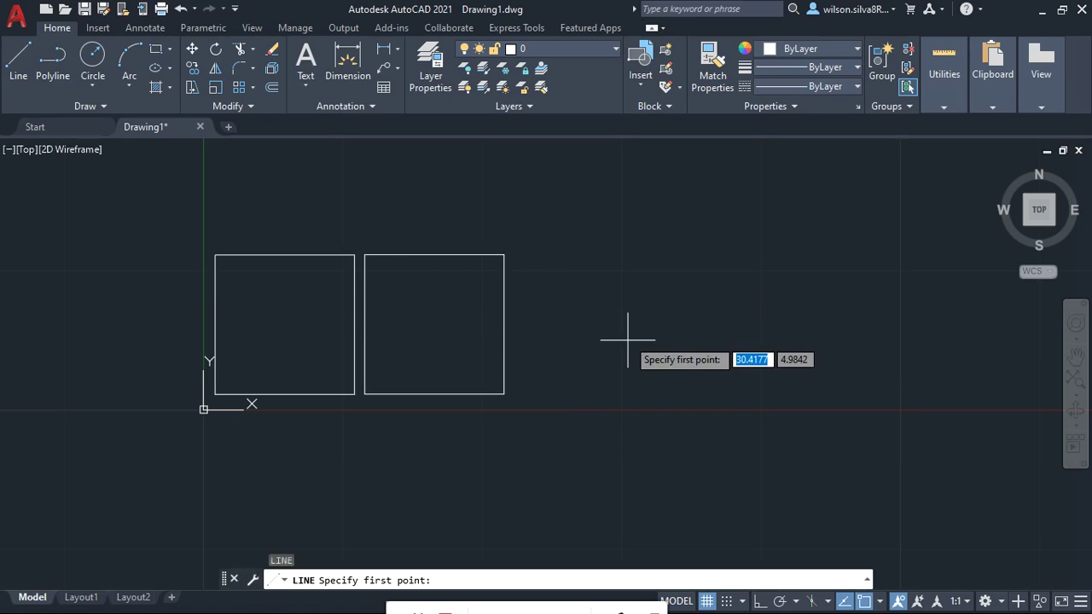
Step: Start a line right of the squares and draw a 12-unit segment at 45°
click(626, 270)
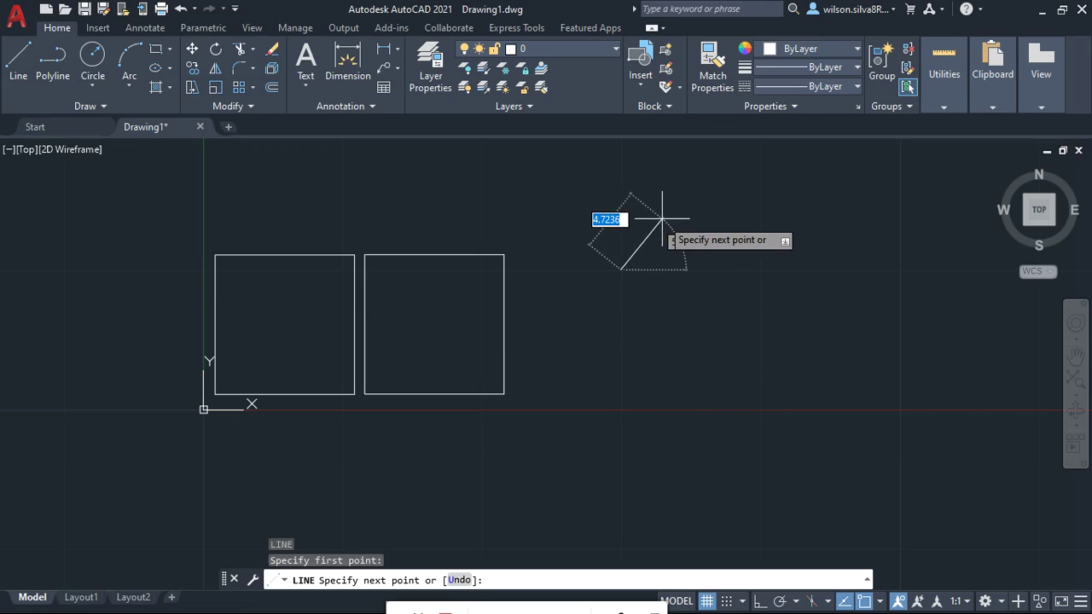
scroll(439, 348, down, 4)
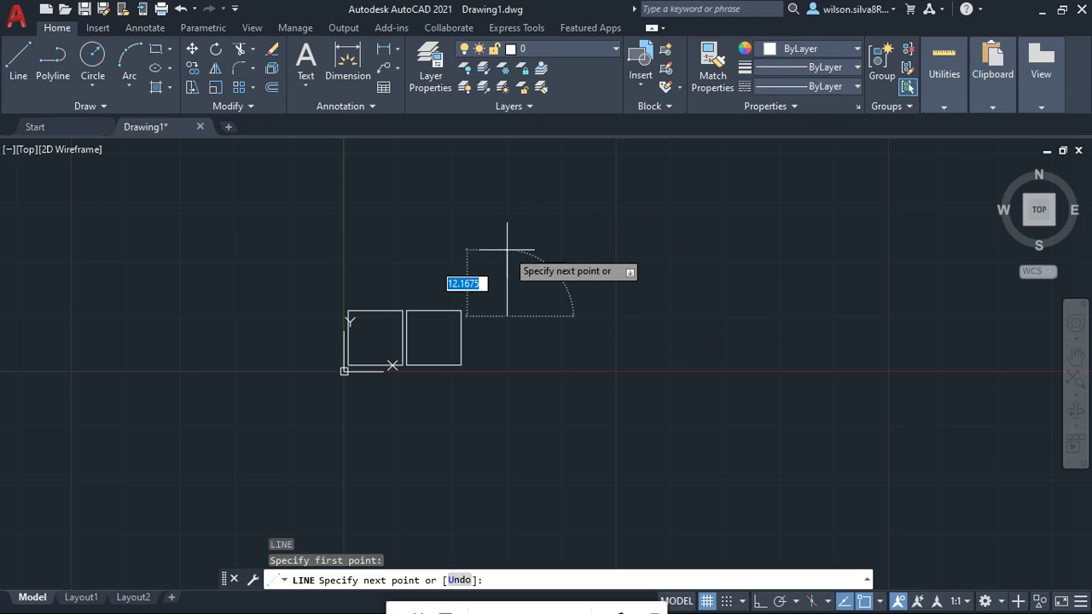
text(12)
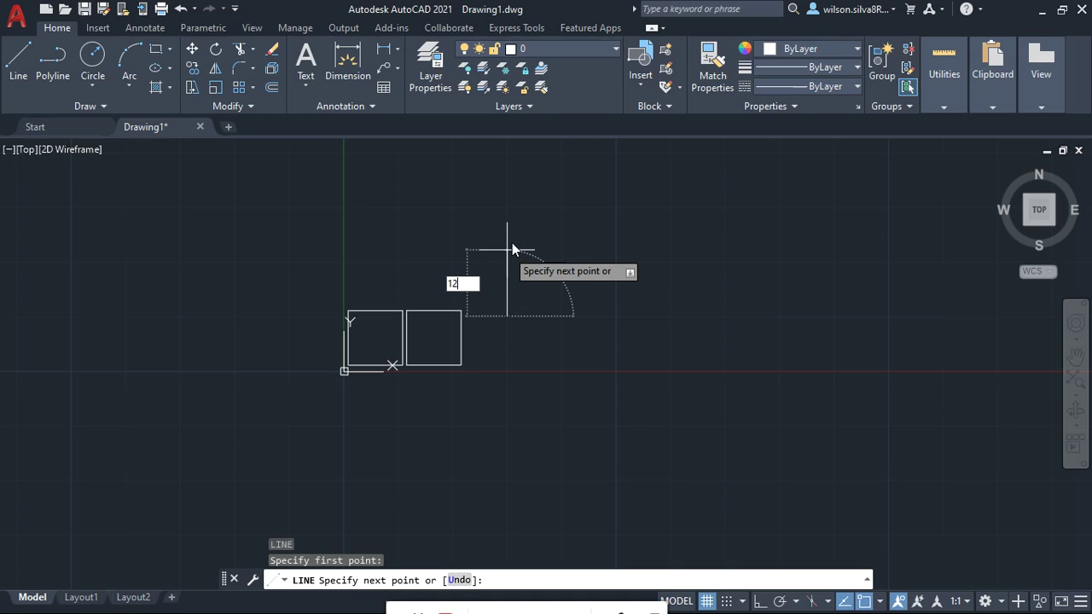
key(Tab)
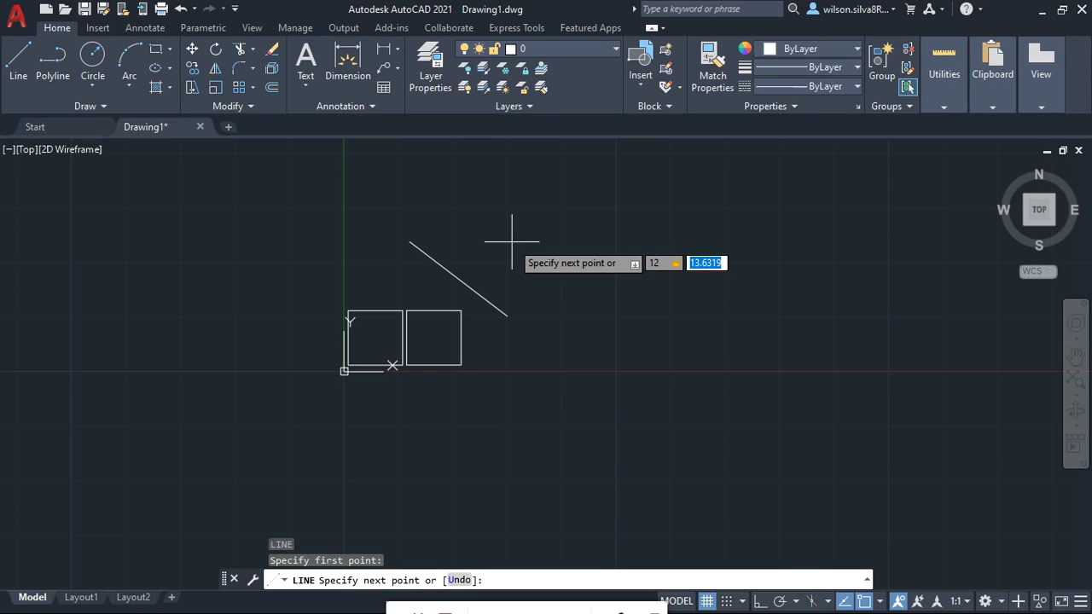
text(45)
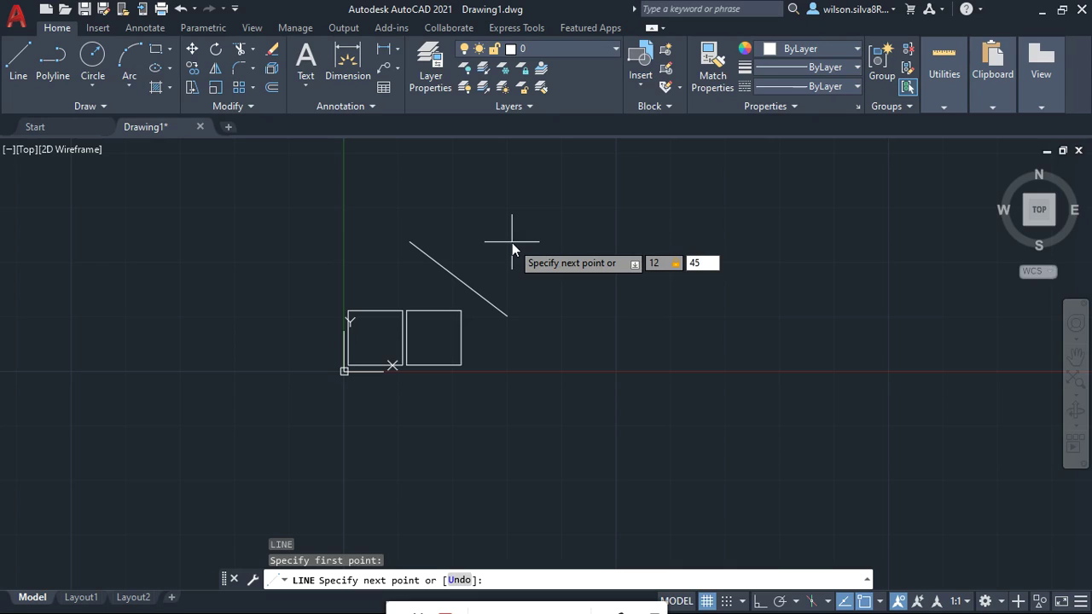
key(Tab)
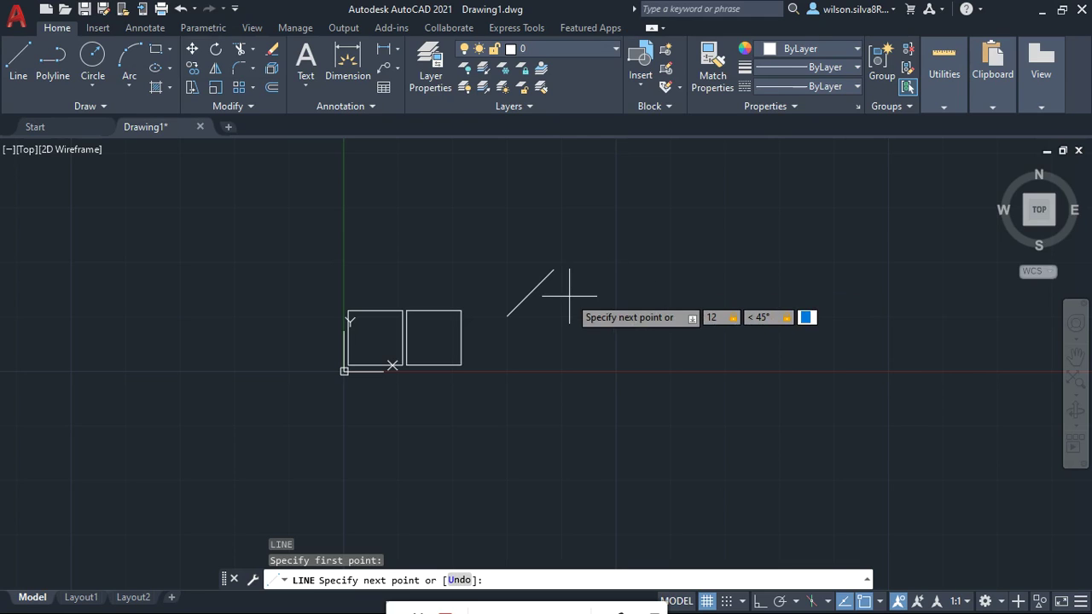
key(Return)
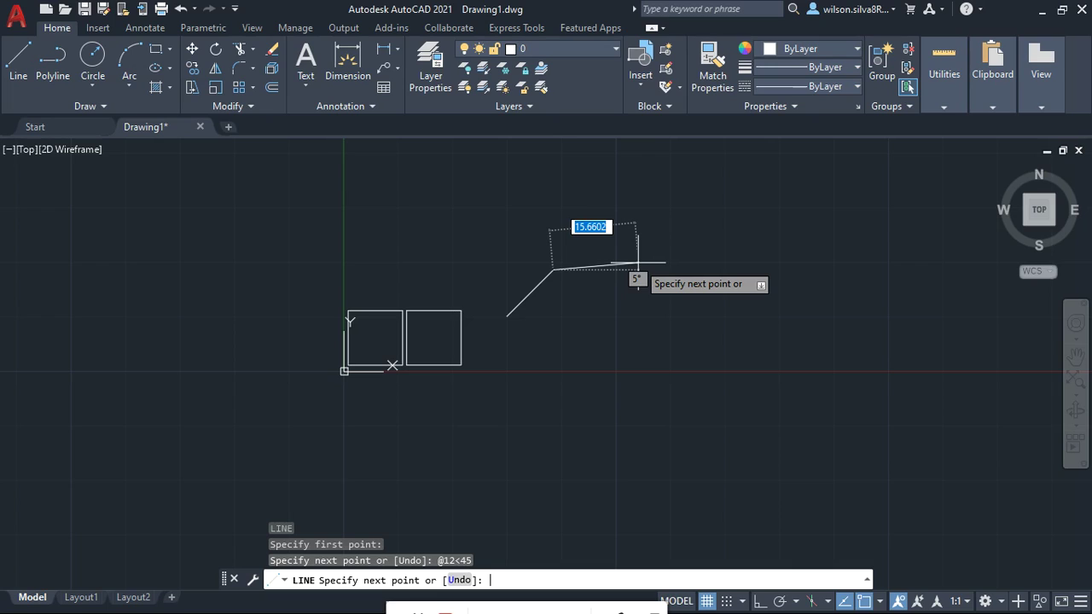
text(40)
key(Tab)
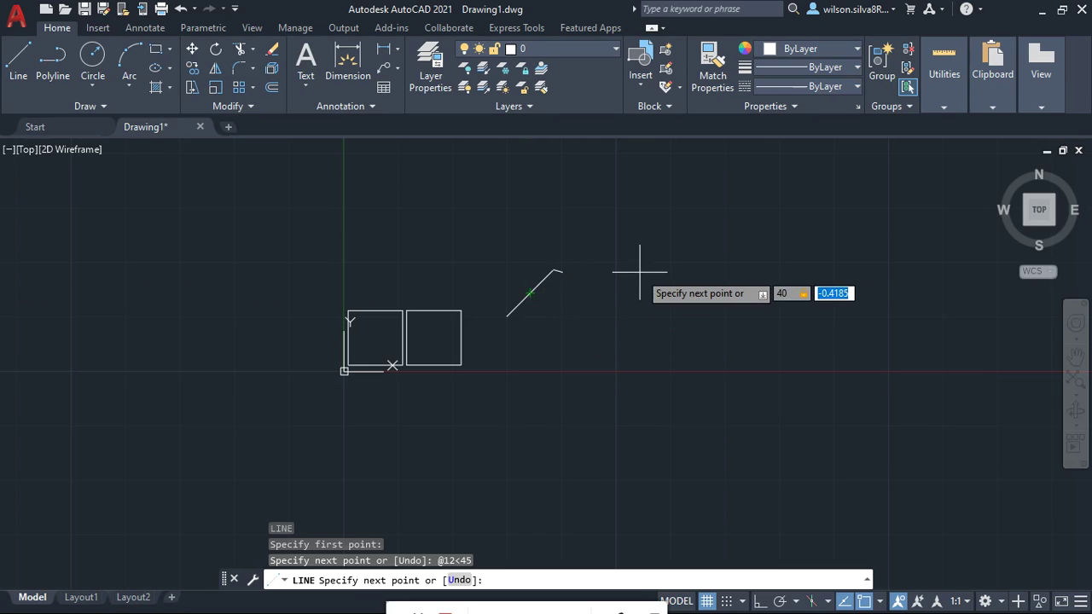
text(9)
key(BackSpace)
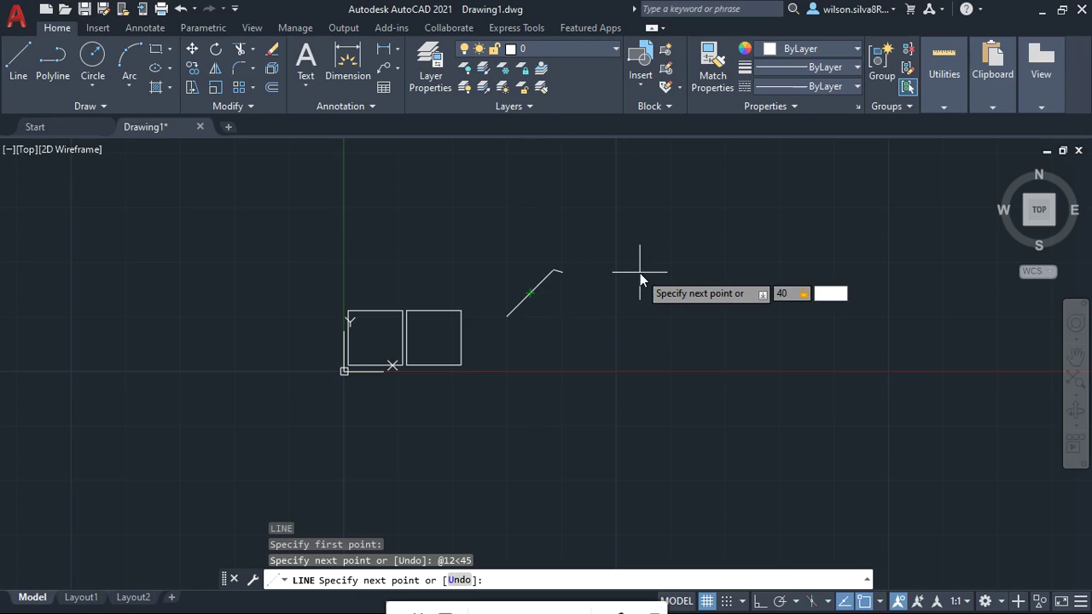
text(0)
key(Tab)
key(Return)
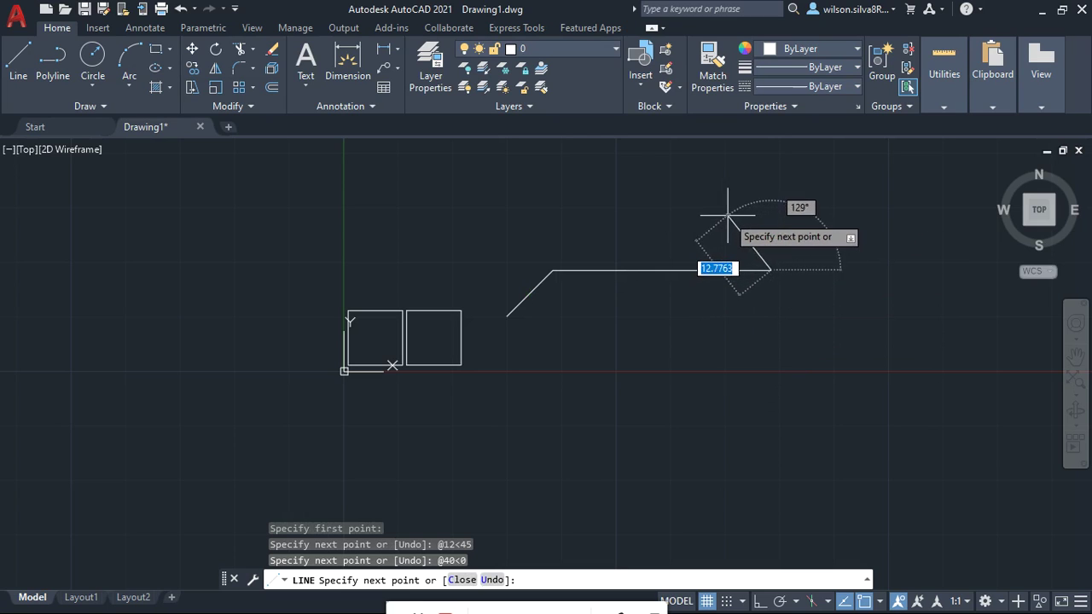
text(20)
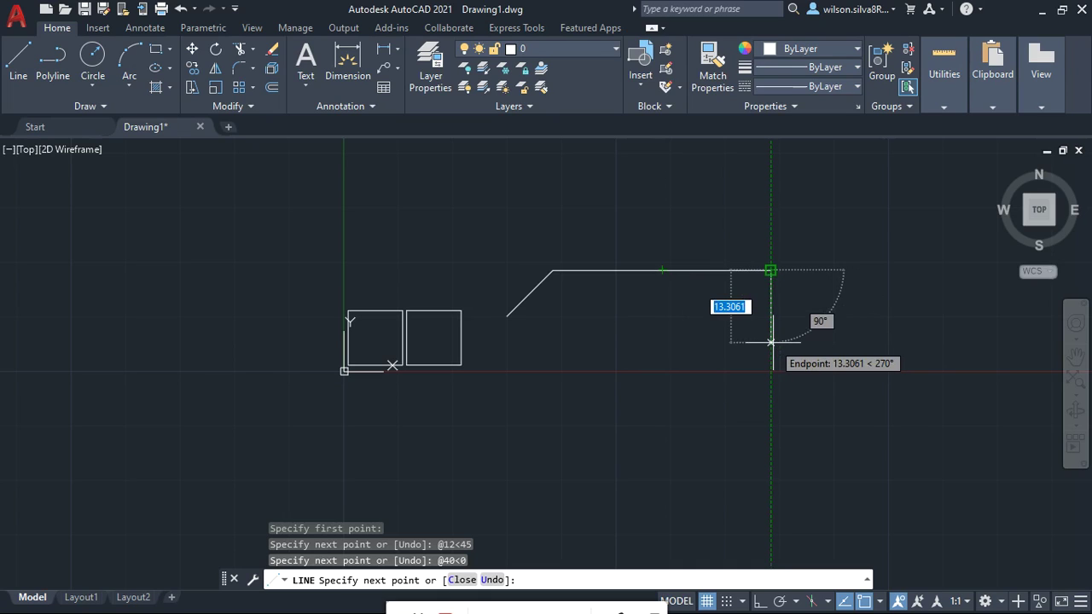
Step: Add a 10-unit segment dropping straight down at 270° from the horizontal's end
text(0)
key(BackSpace)
text(10)
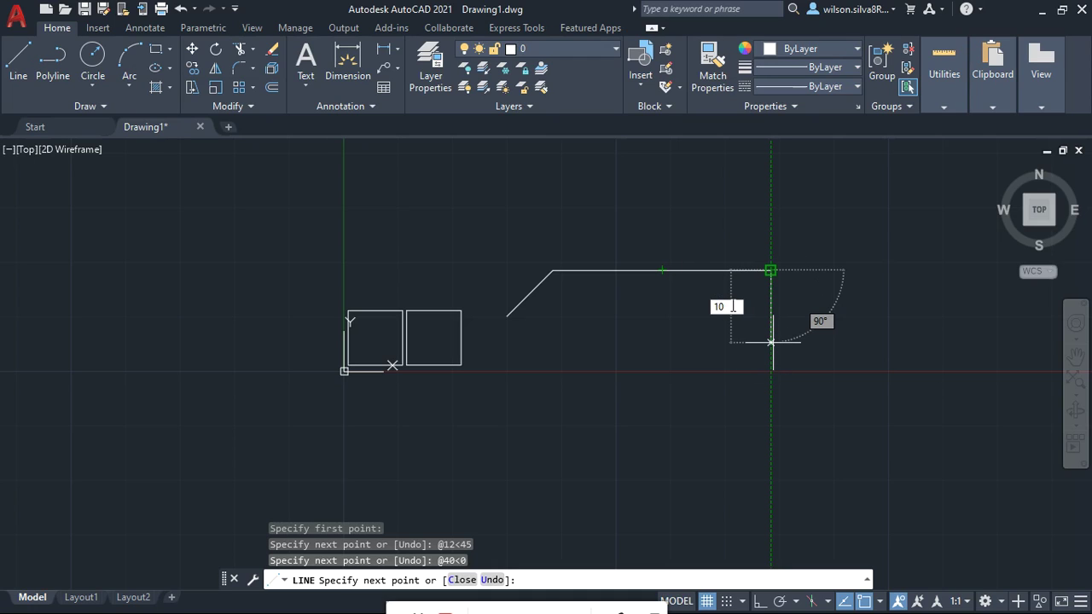
key(Tab)
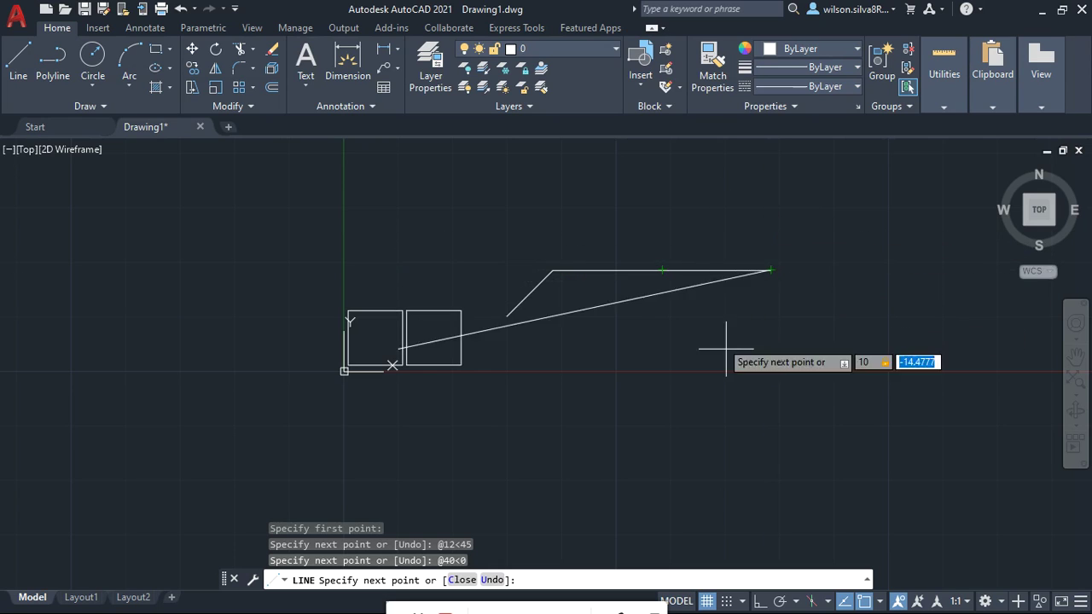
text(270)
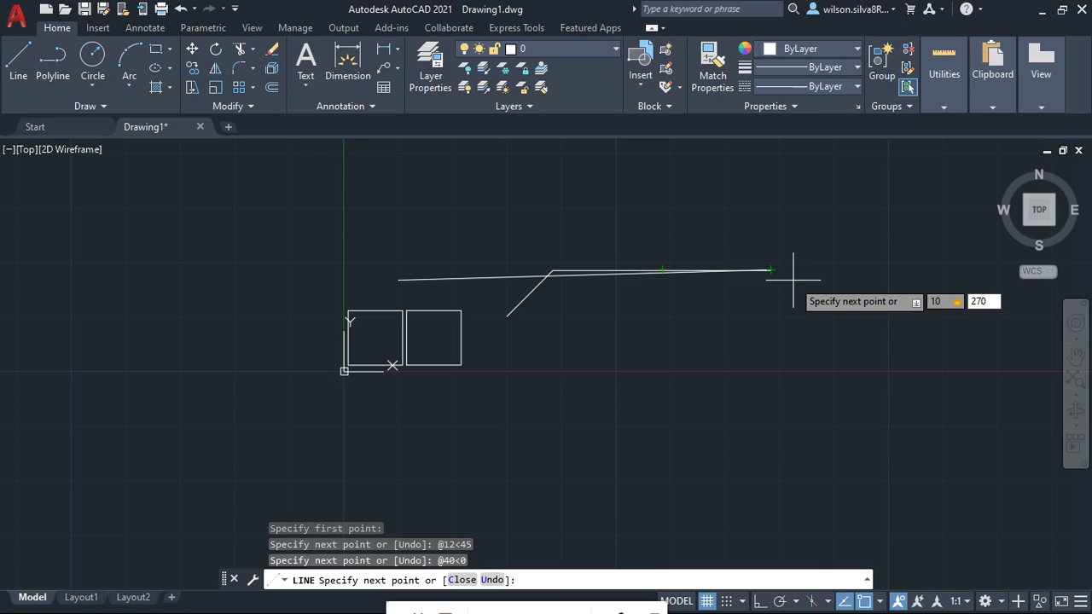
key(Tab)
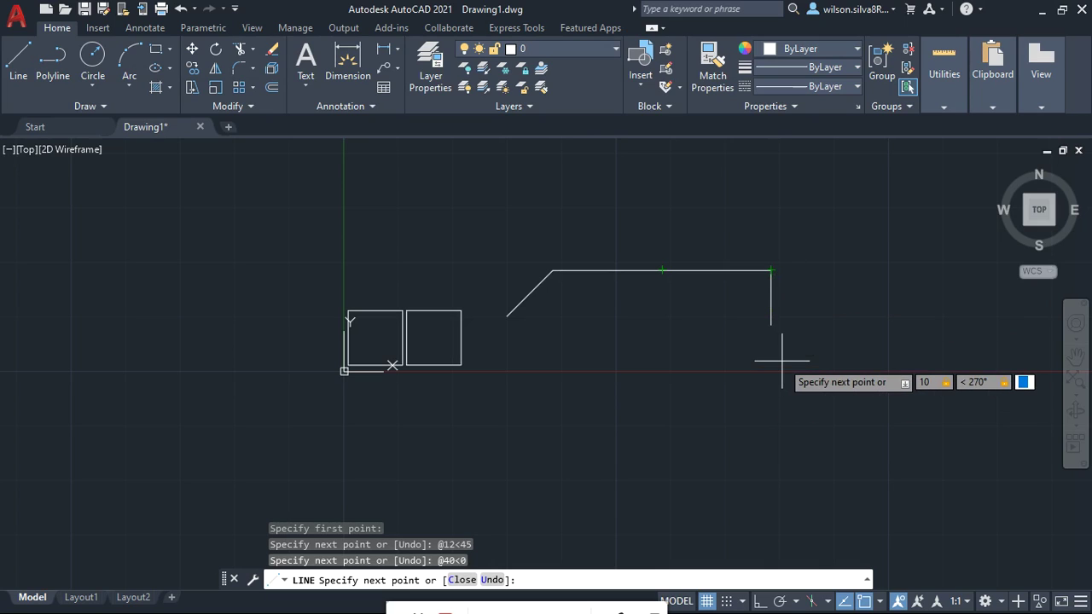
key(Return)
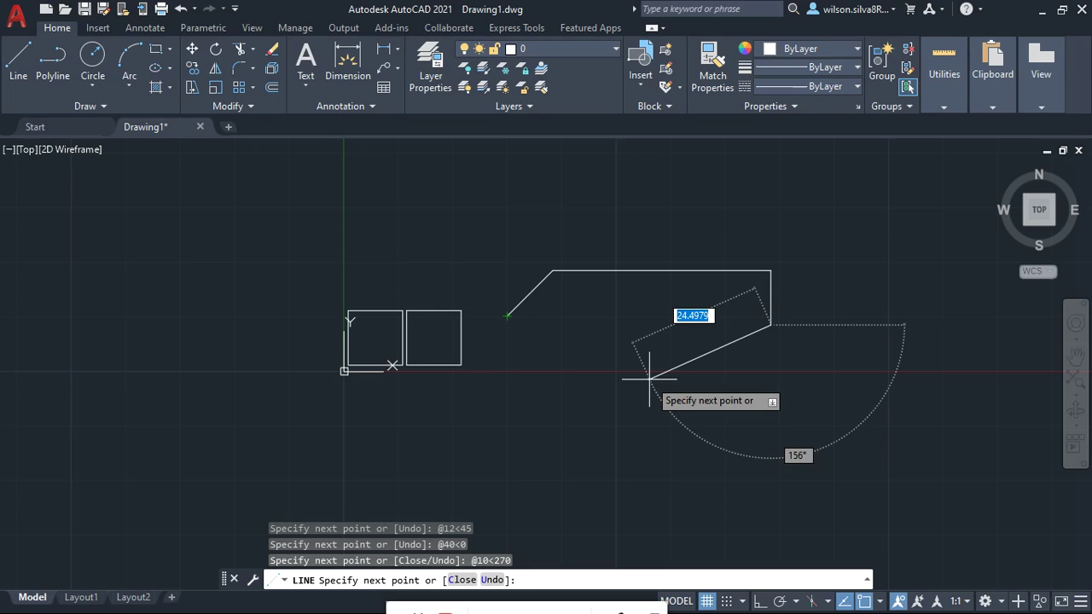
text(50)
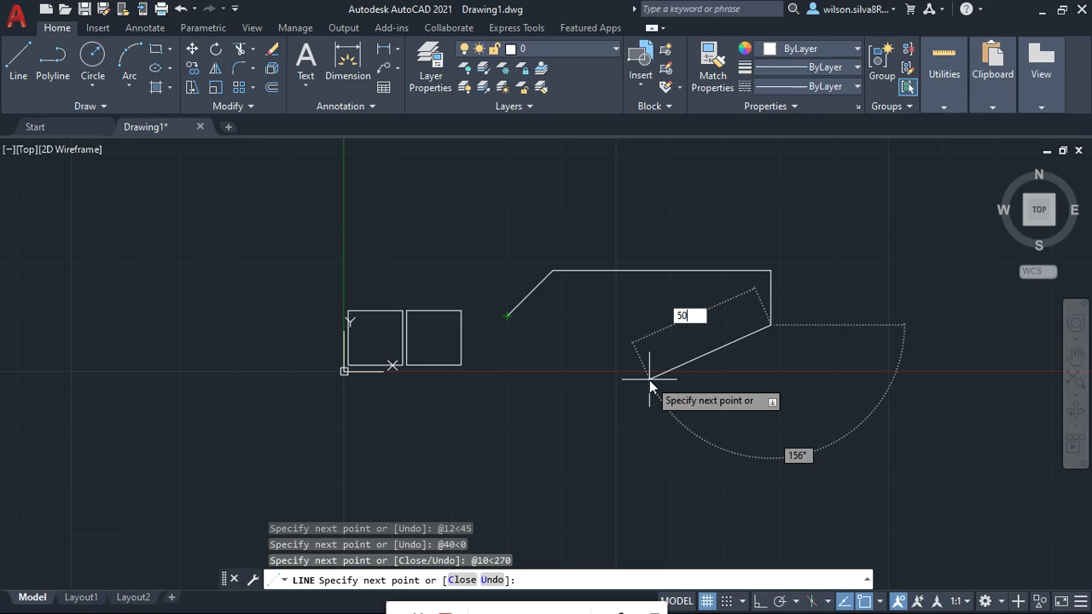
Step: Add a 50-unit segment at 156° running up-left, then end the line command
key(Tab)
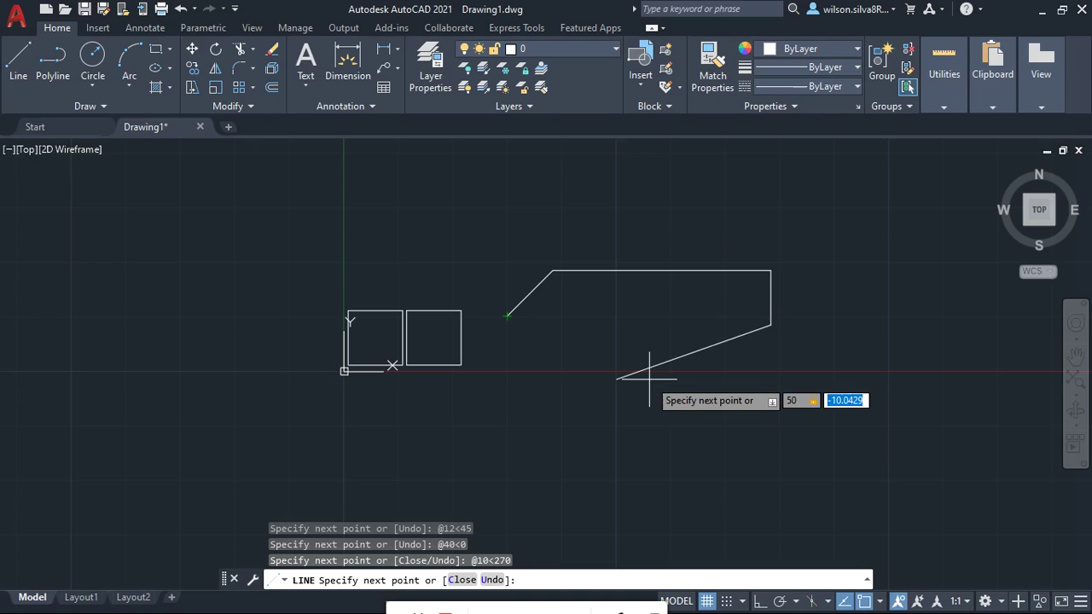
text(1)
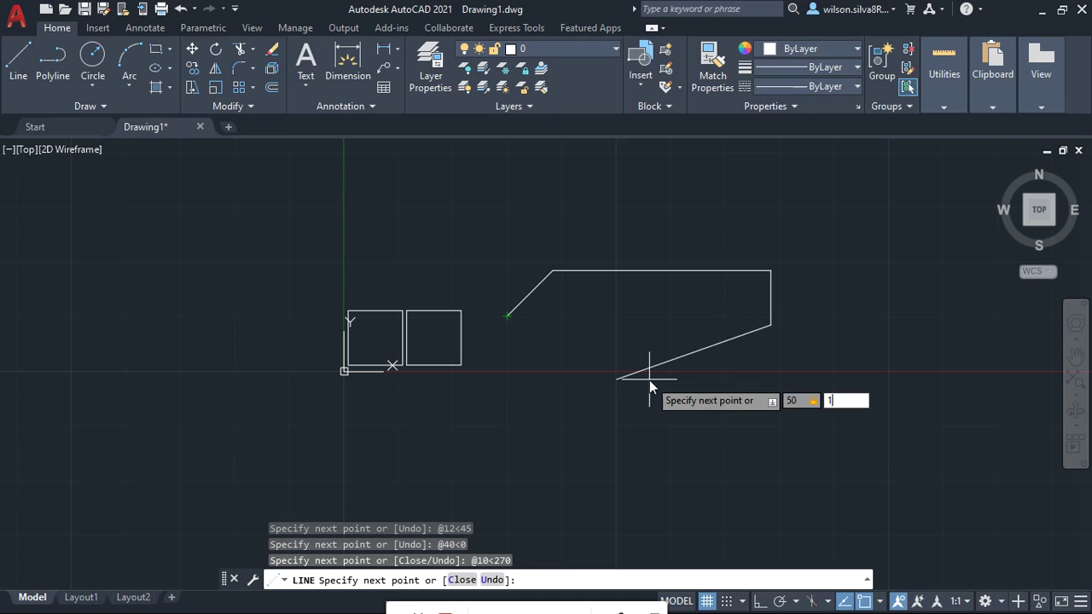
text(56)
key(Return)
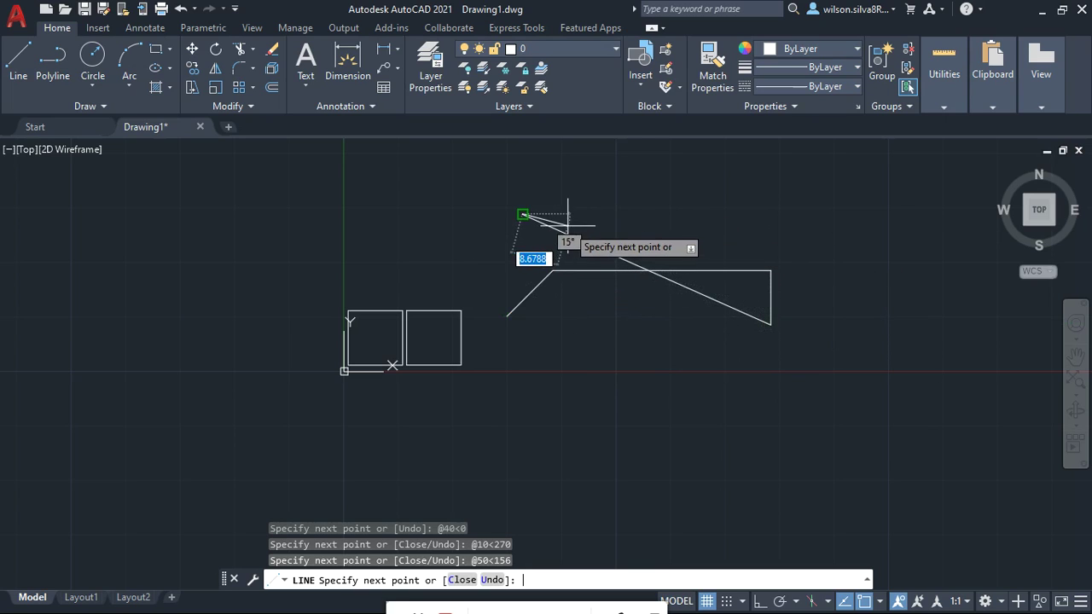
key(Return)
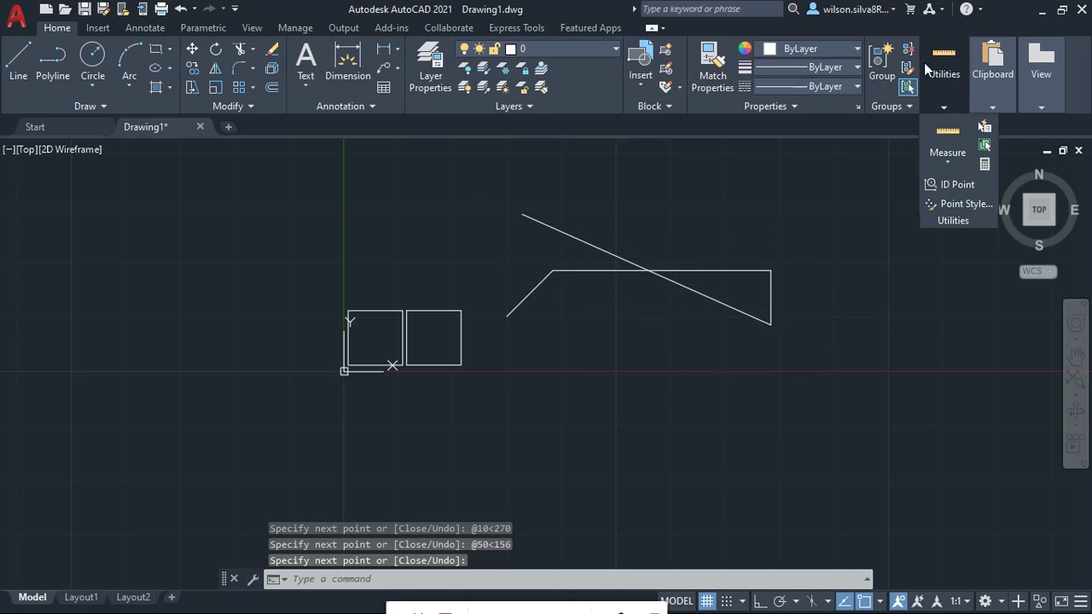
Step: Measure the angle between the vertical drop and the diagonal line, then cancel
click(952, 157)
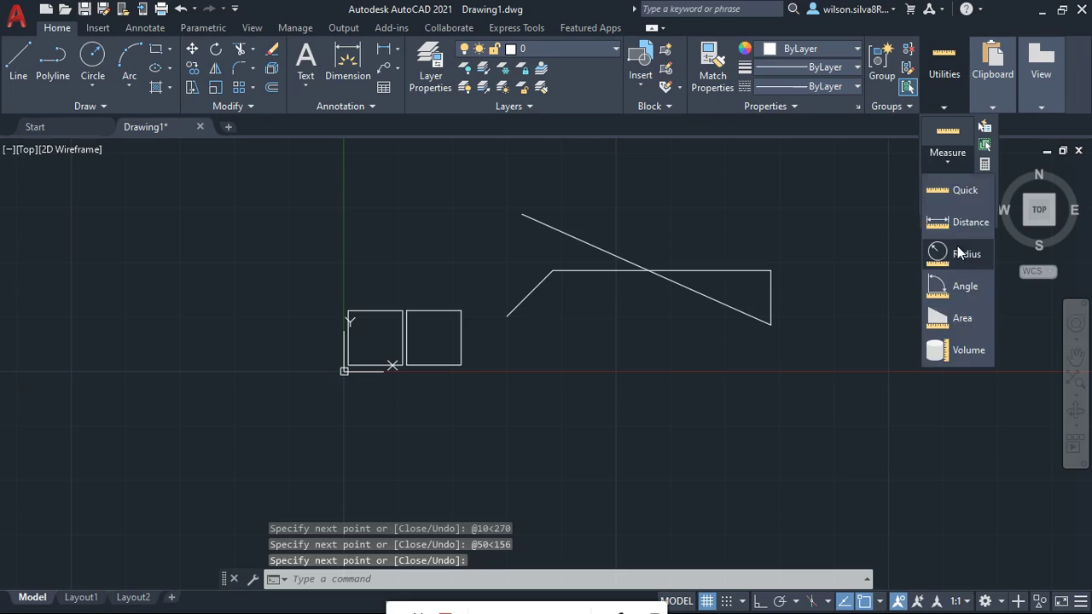
click(967, 286)
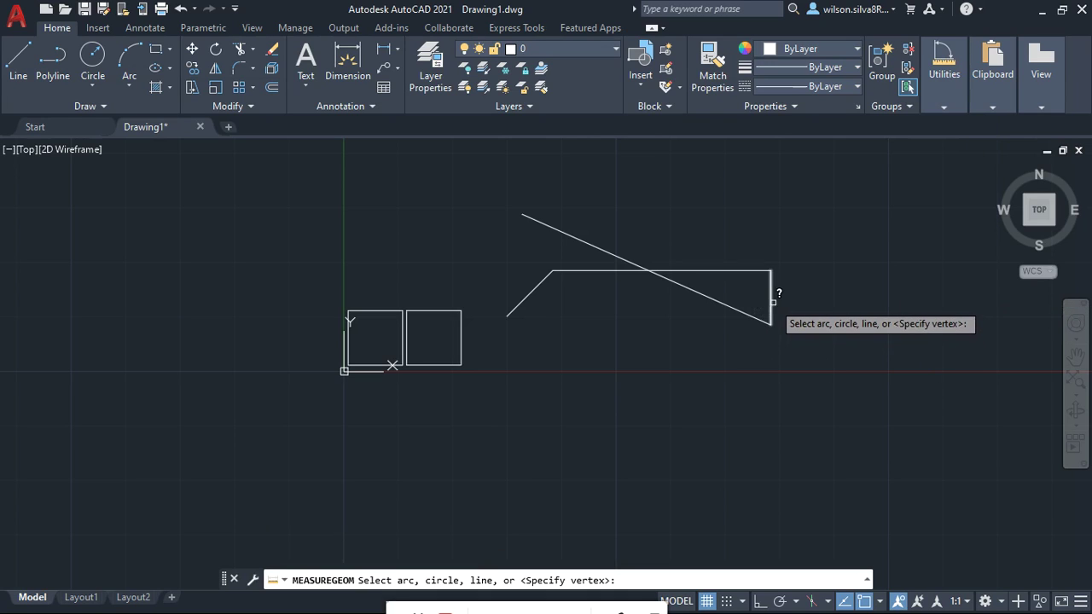
click(770, 303)
click(755, 317)
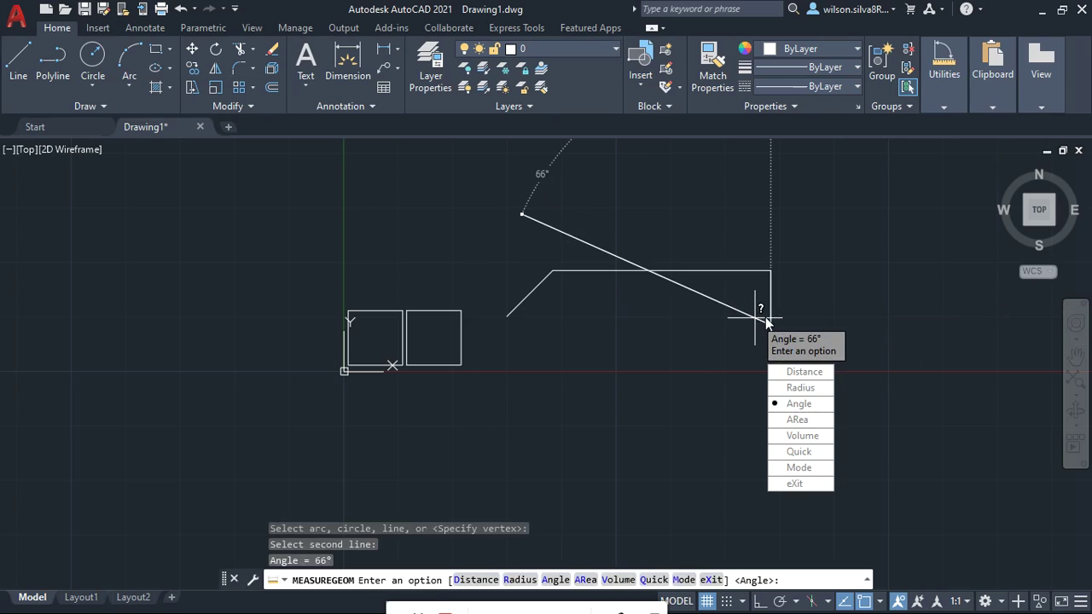
key(Escape)
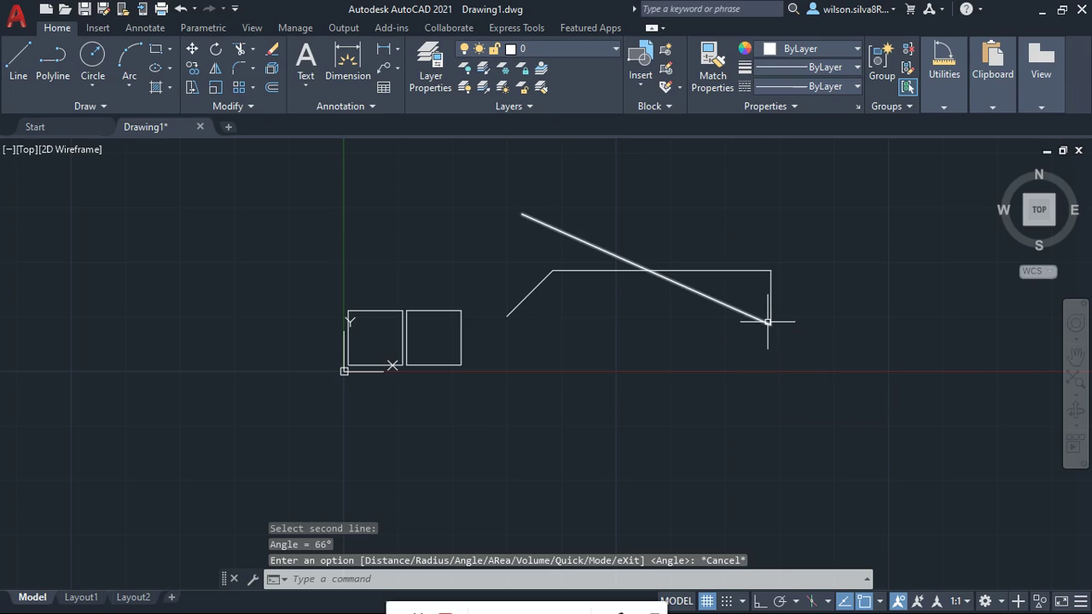
Step: Grip-stretch the vertical segment's bottom endpoint further down
click(726, 307)
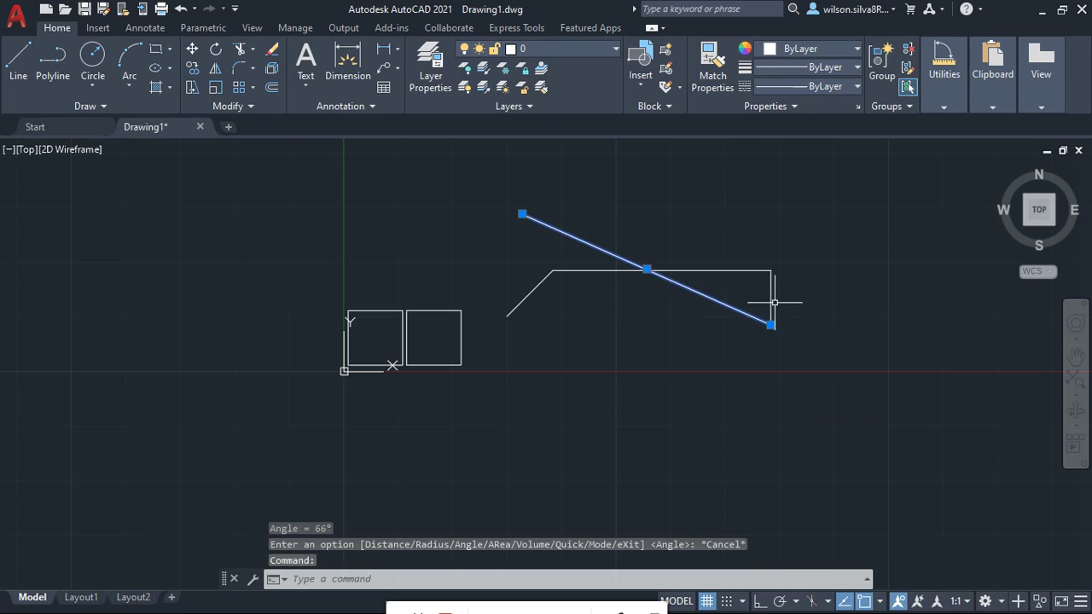
click(772, 301)
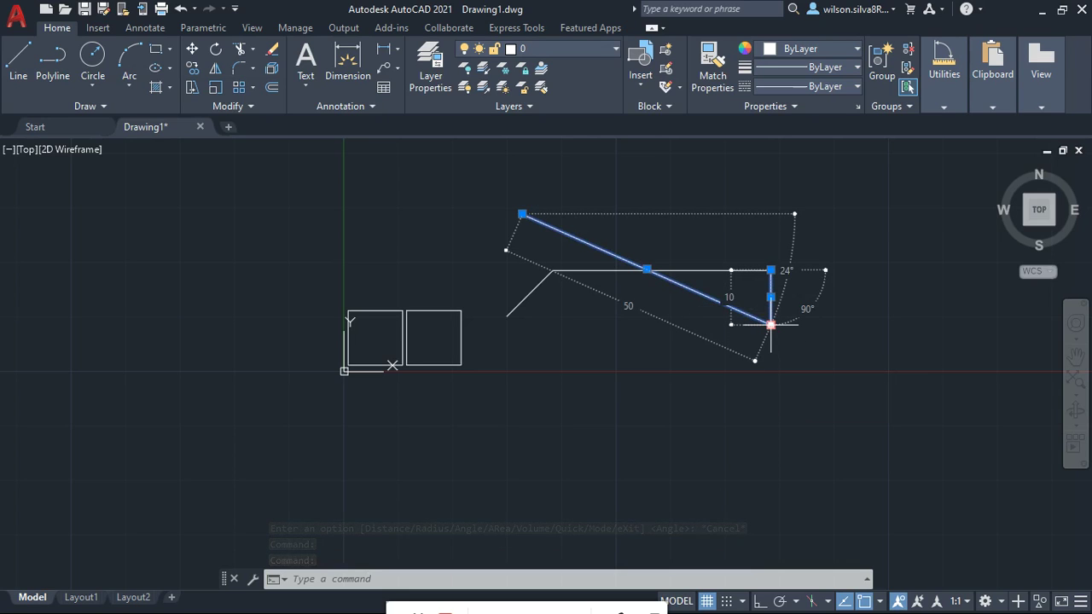
key(Escape)
click(770, 324)
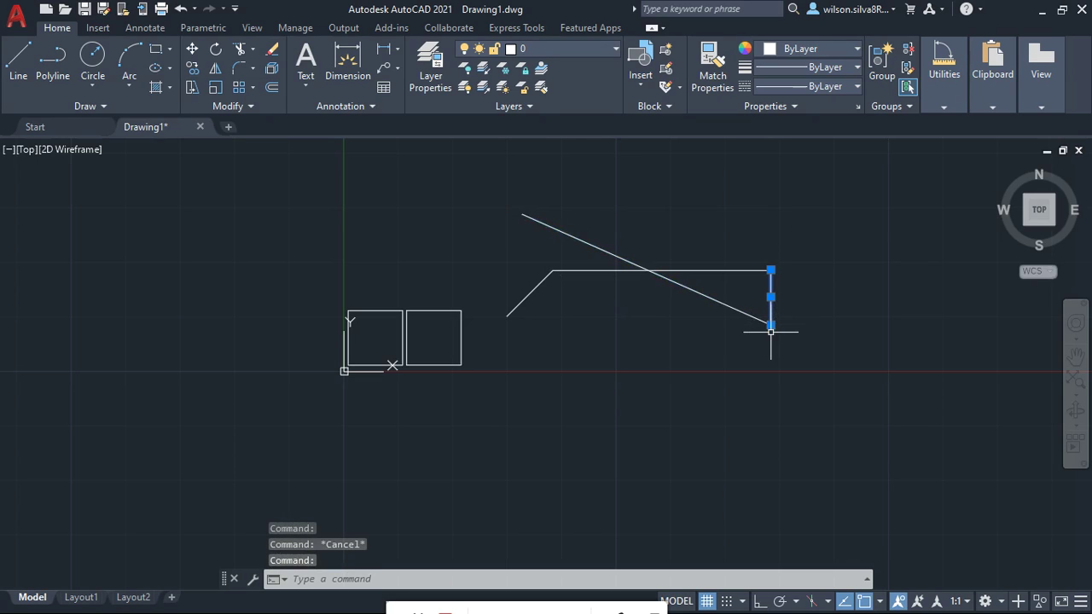
click(771, 324)
click(771, 441)
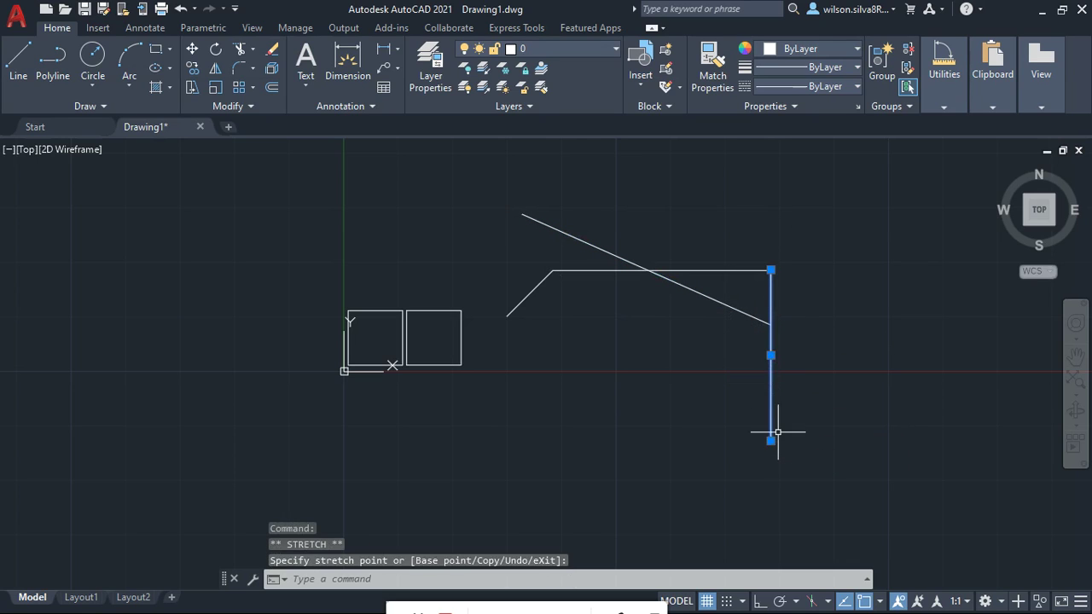
key(Escape)
Step: Re-measure the vertical-to-diagonal angle, then undo the recent edits with Ctrl+Z twice
click(945, 68)
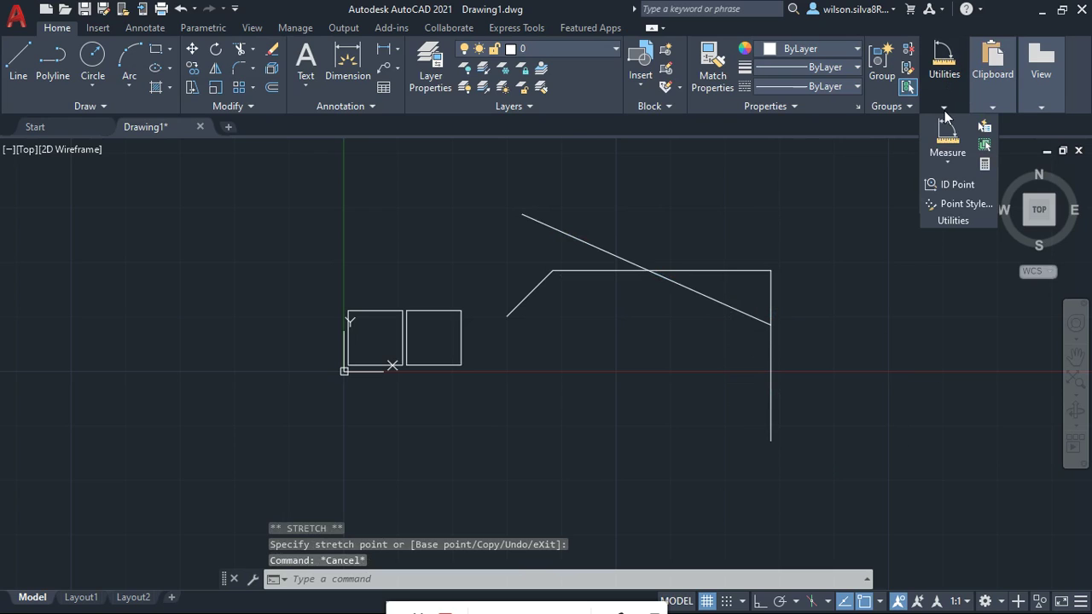
click(947, 141)
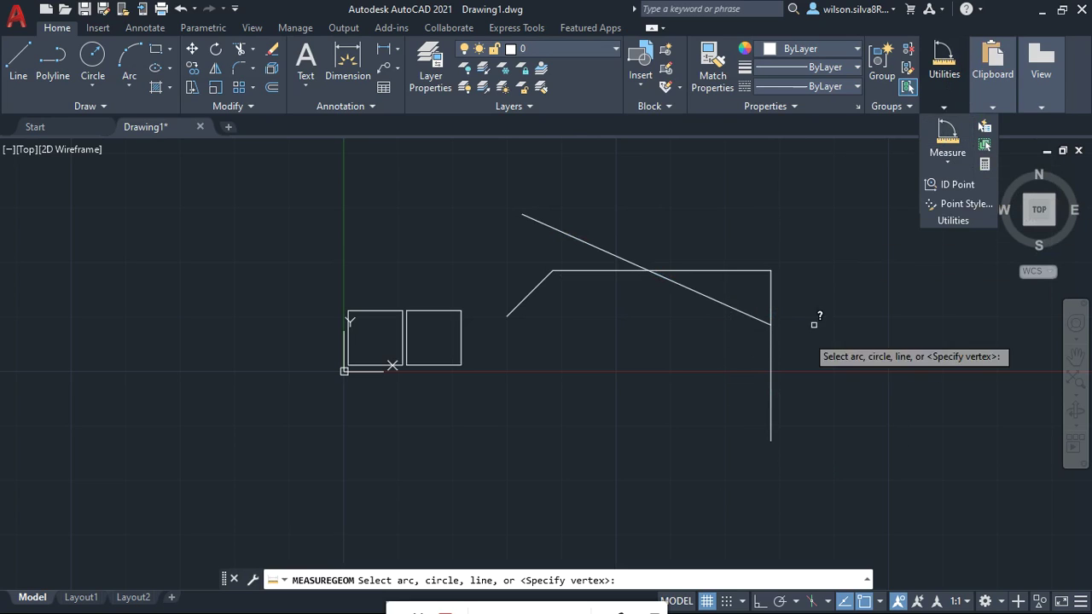
click(771, 354)
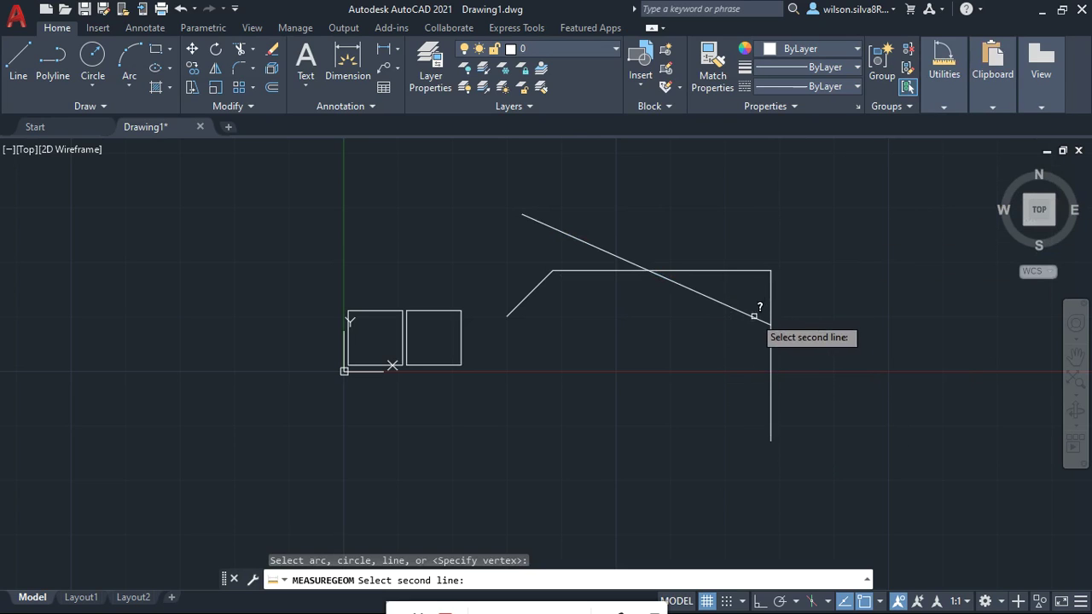
click(754, 317)
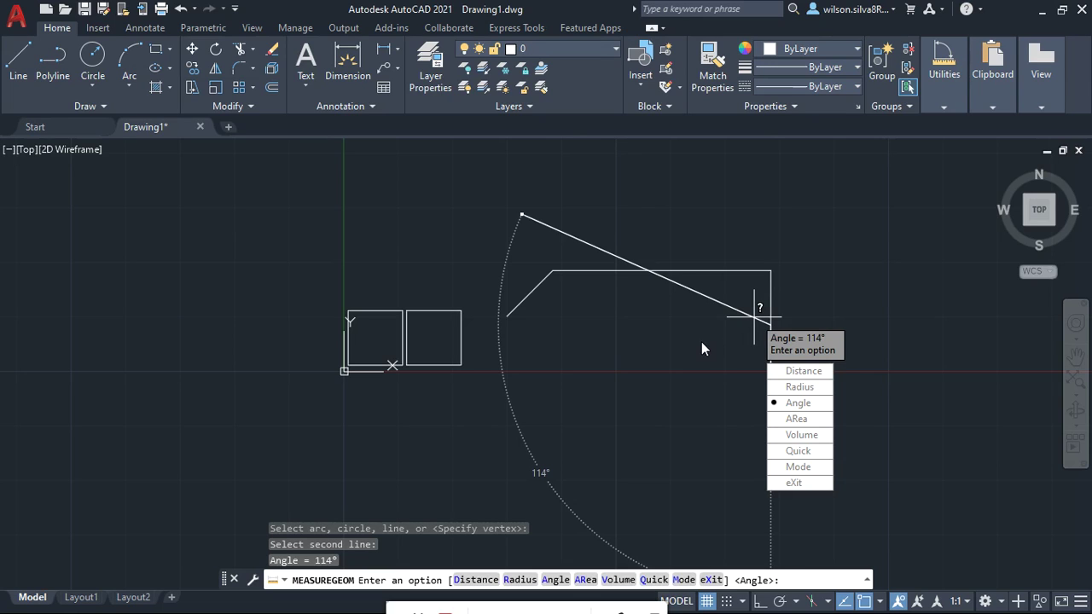
key(Return)
key(Return)
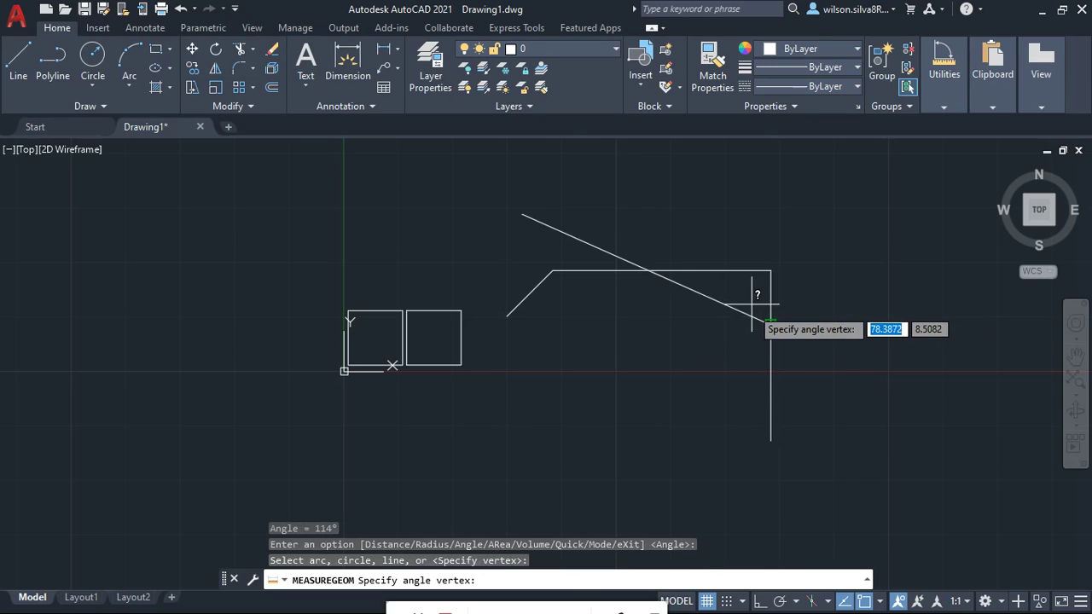
key(Escape)
key(Return)
key(Escape)
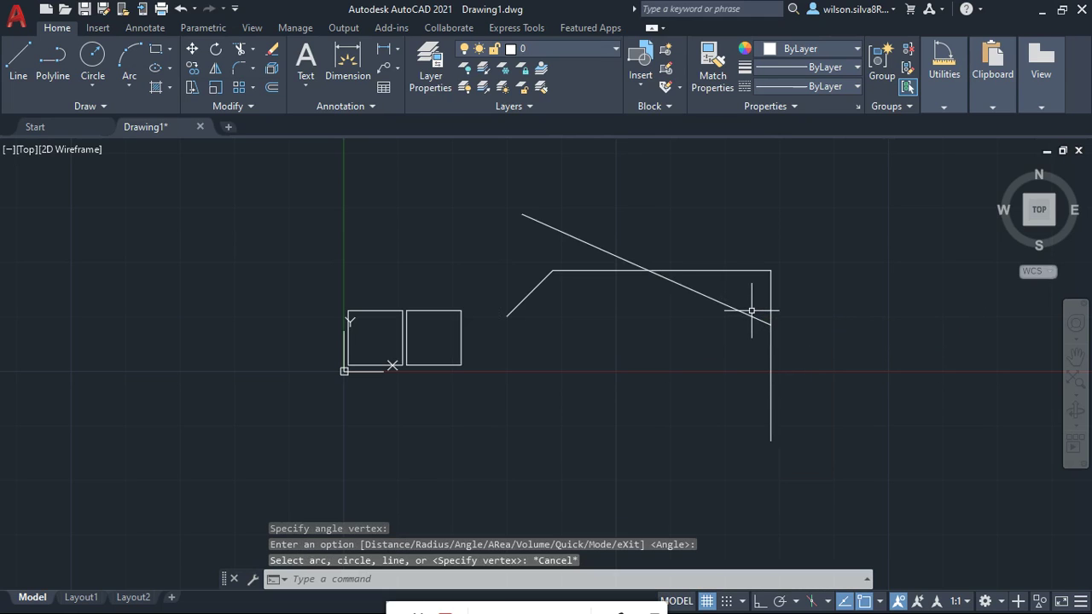
key(ctrl+z)
key(ctrl+z)
key(ctrl+z)
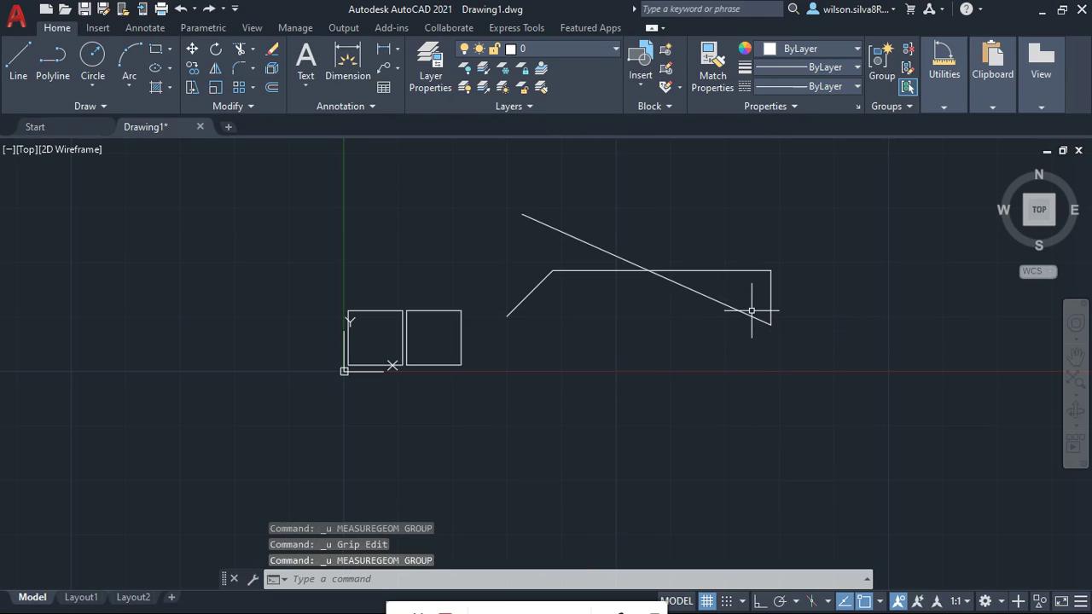
key(ctrl+z)
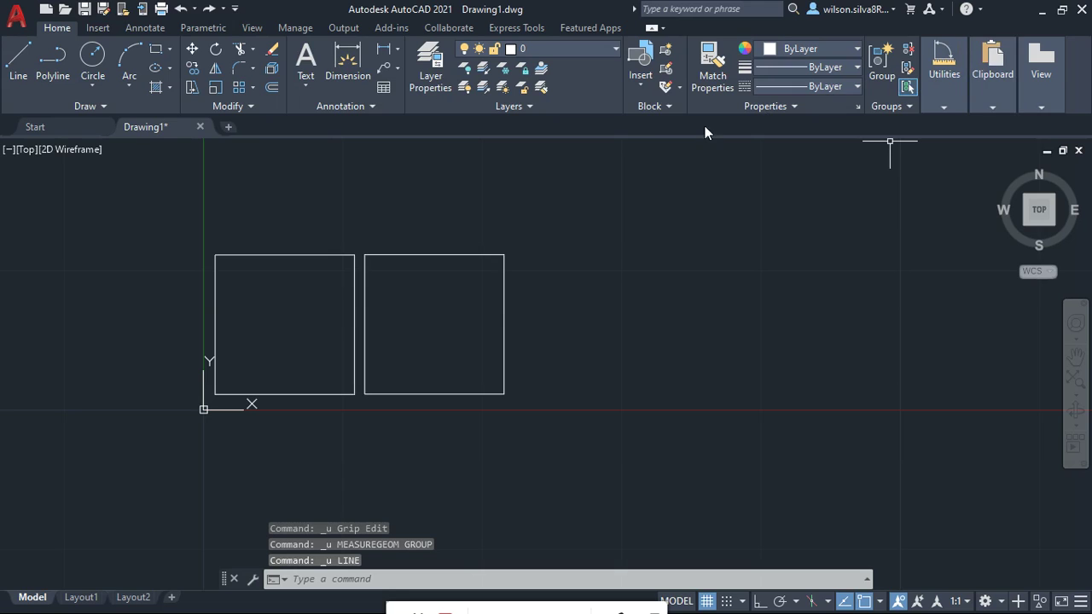
Step: Start a line right of the squares and draw a 10-unit vertical segment at 90°
click(25, 64)
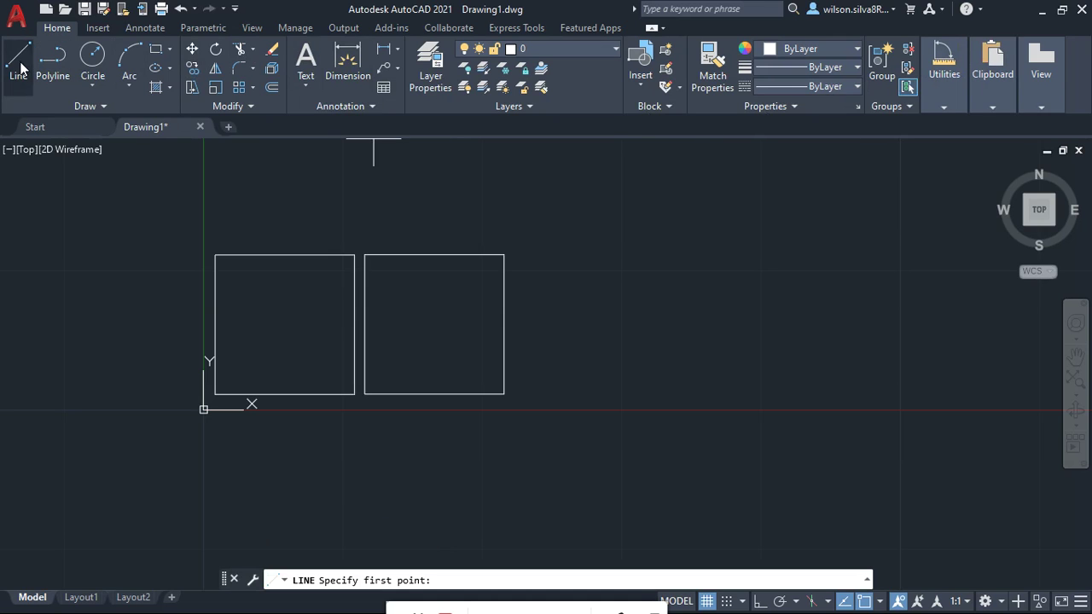
click(614, 390)
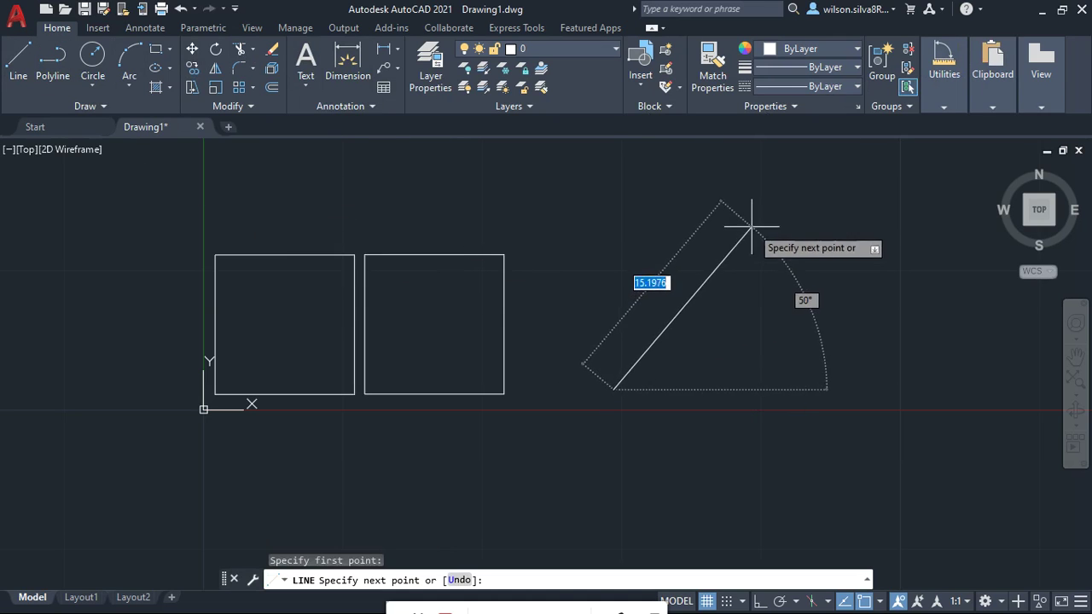
text(10)
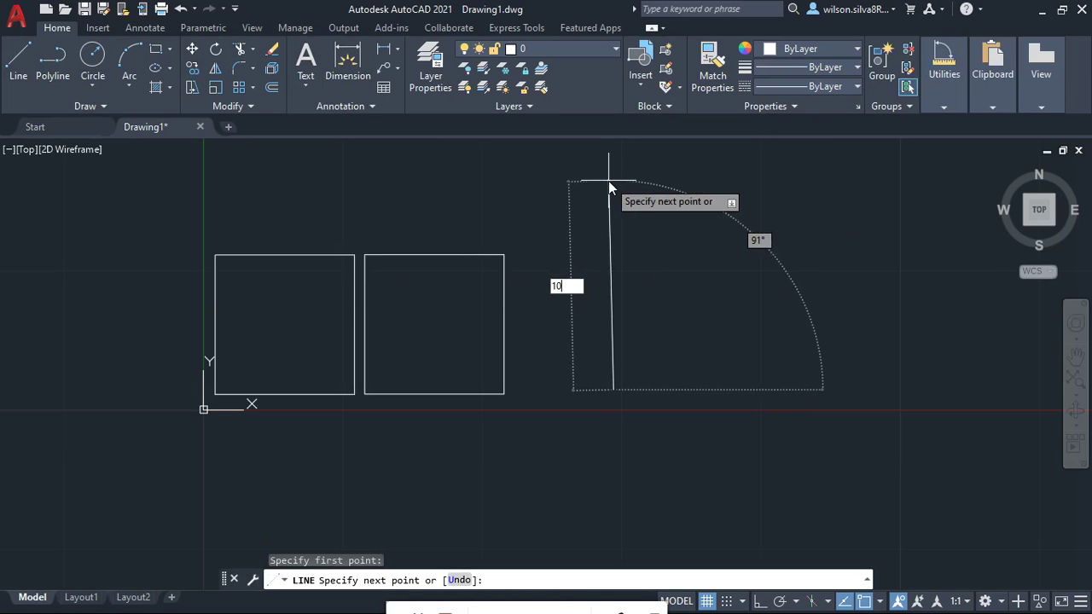
key(Tab)
text(90)
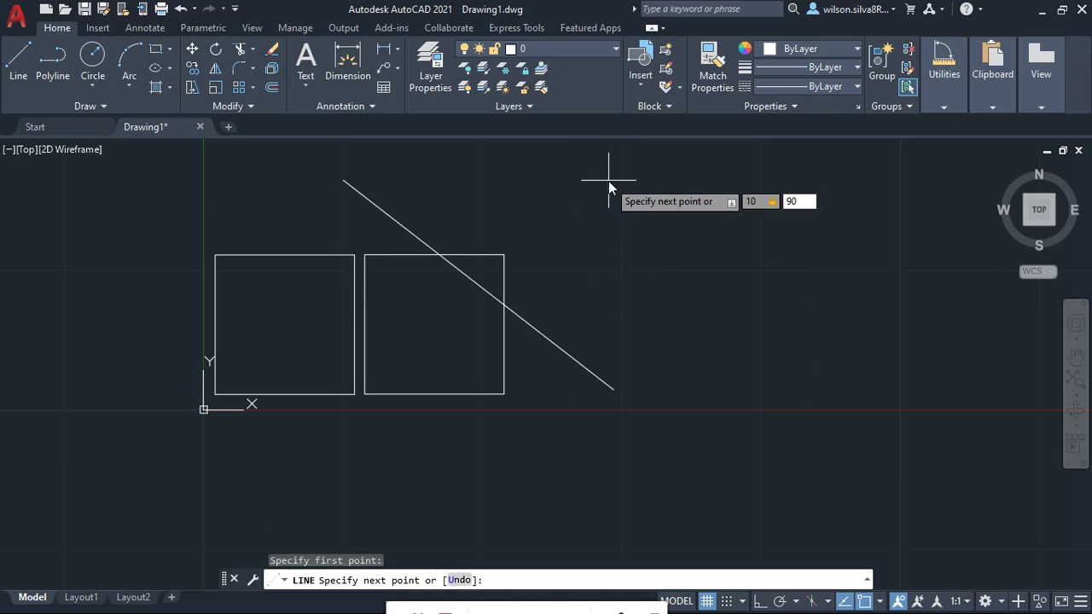
key(Tab)
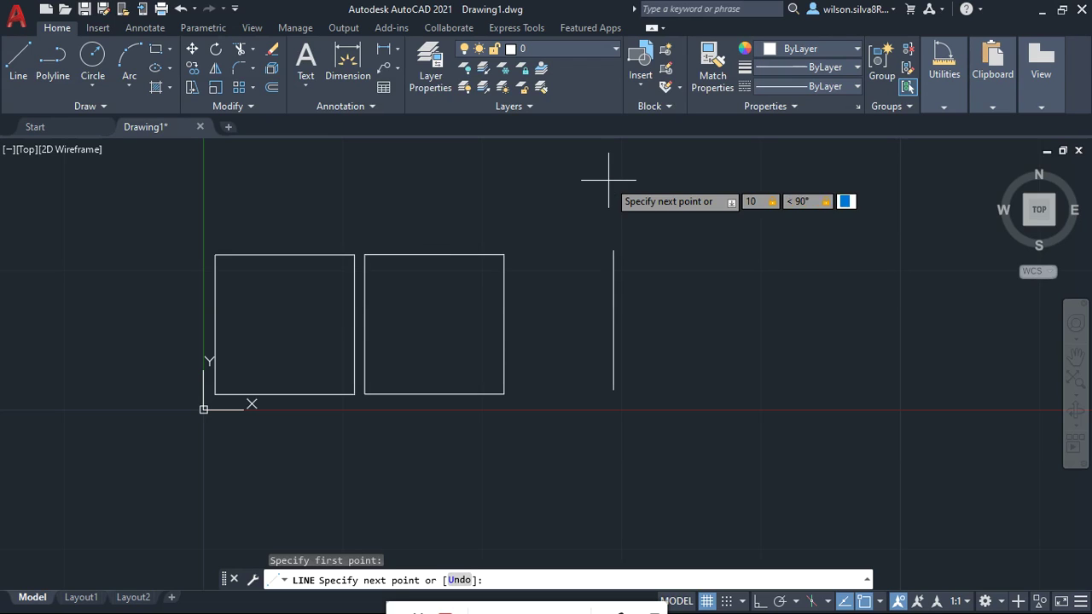
key(Return)
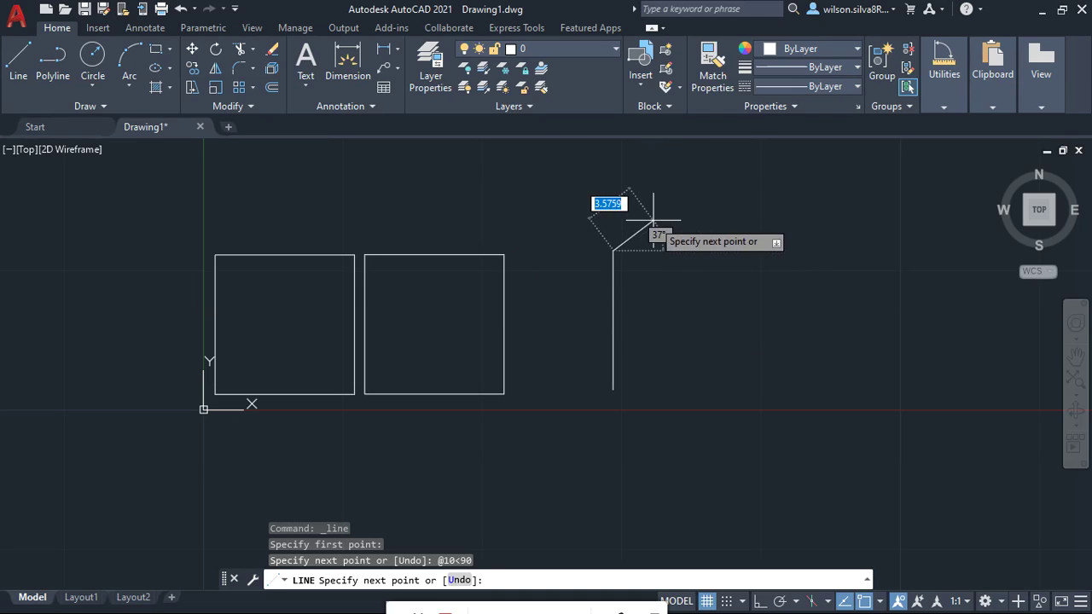
Step: Add a 10-unit segment at 45° from the vertical's top and end the line
text(0)
key(Tab)
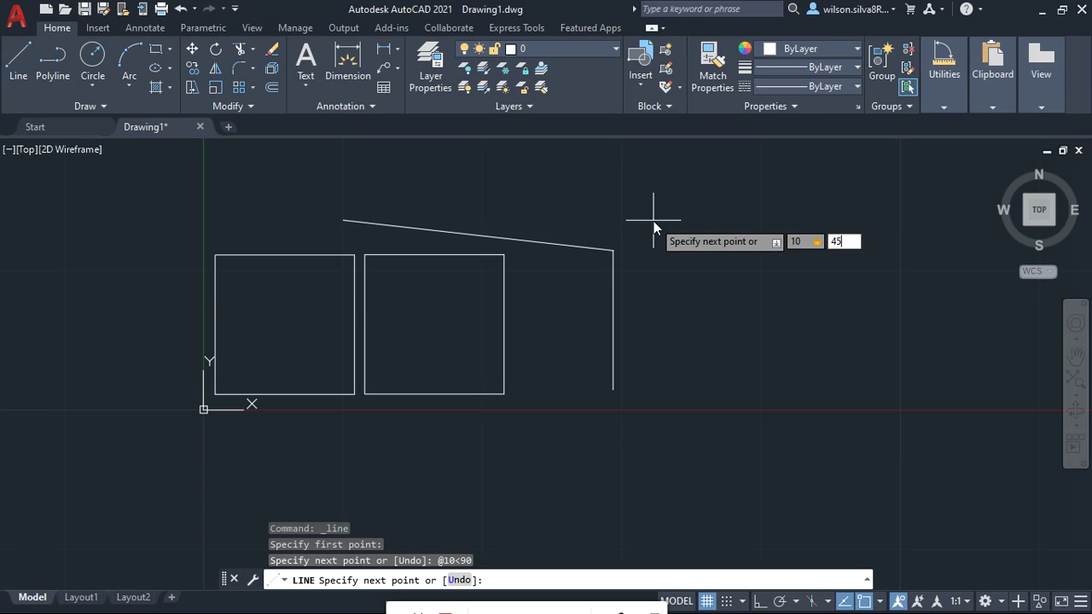
key(Tab)
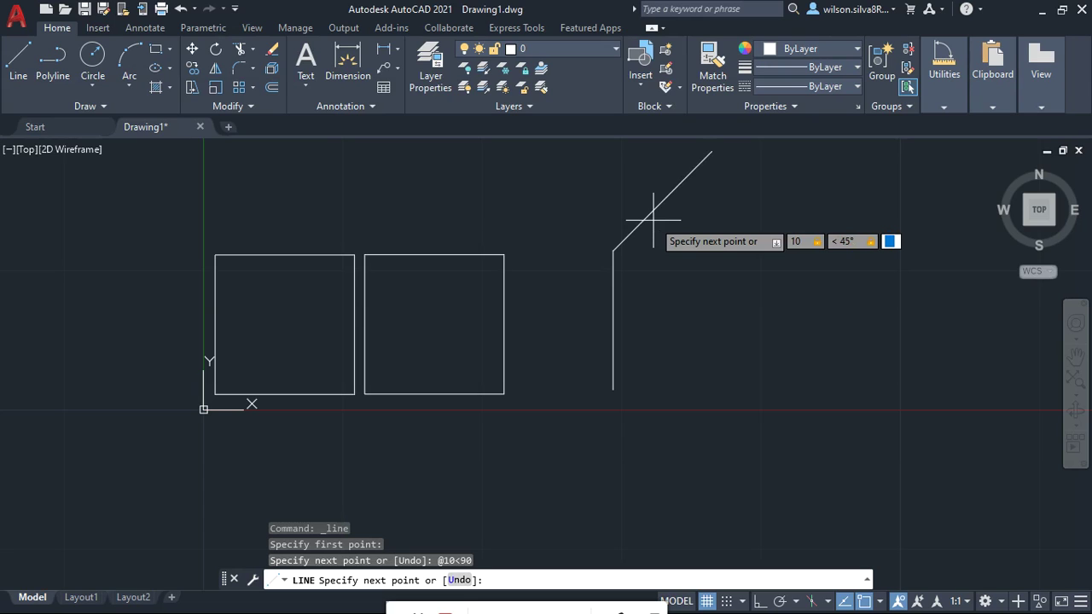
key(Return)
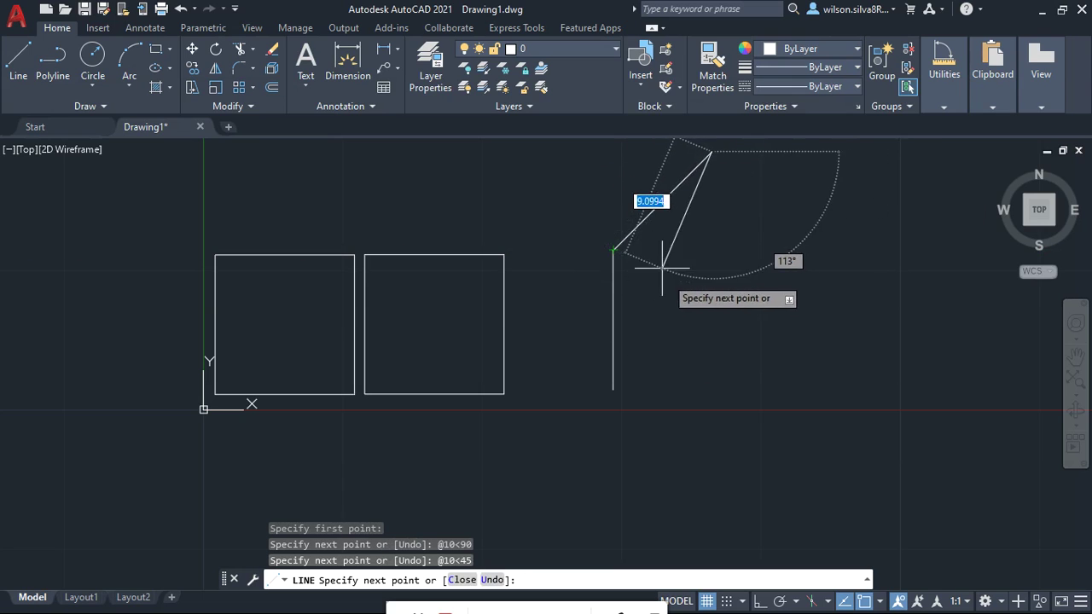
key(Escape)
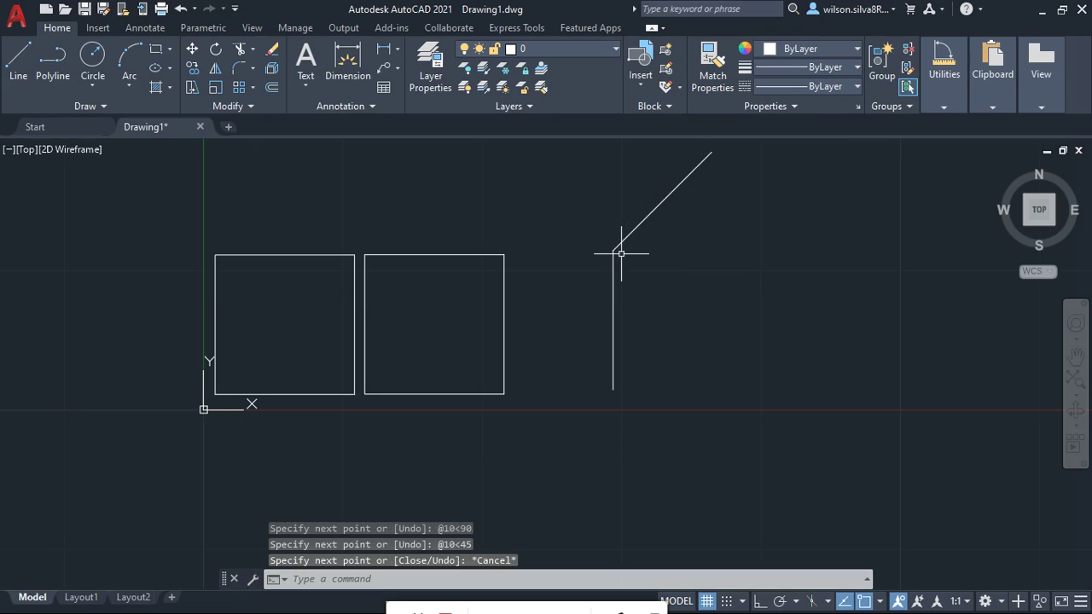
key(Return)
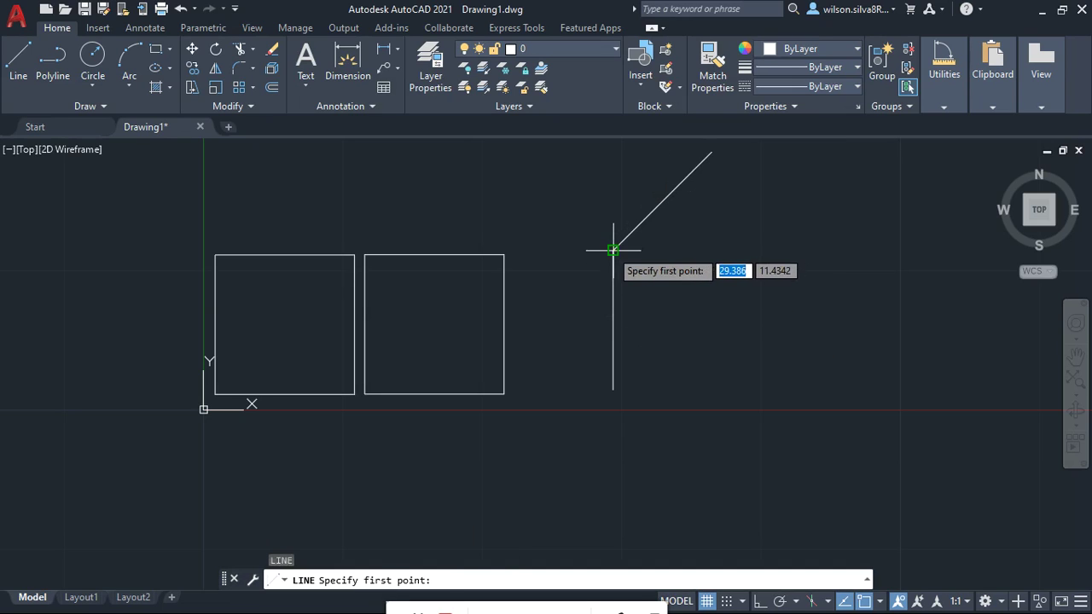
Step: Snap the new line's first point to the junction of the vertical and 45° lines
click(613, 251)
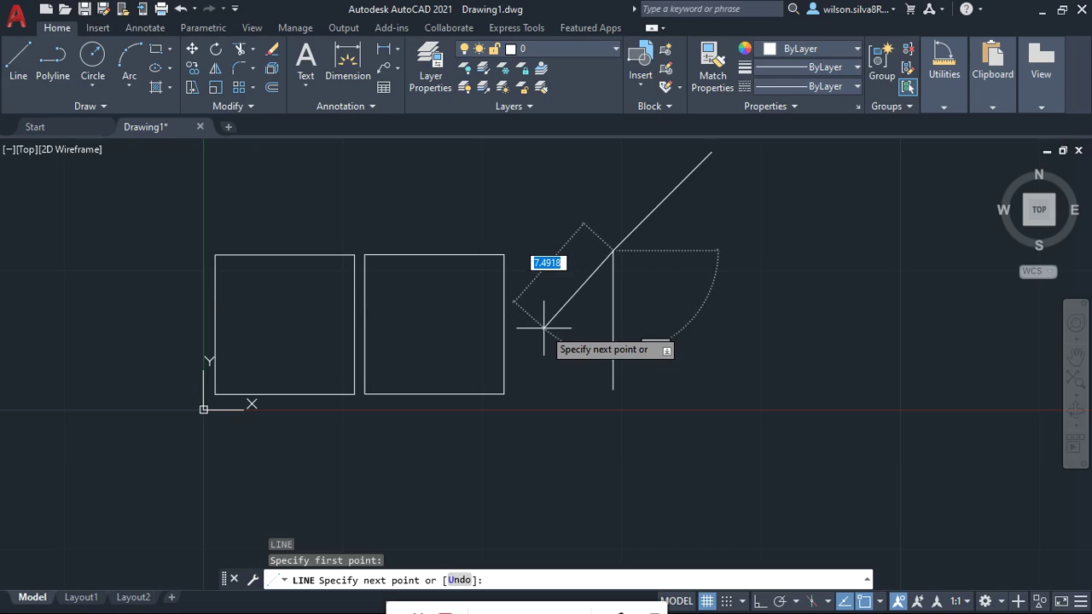
Step: Draw a 10-unit line from the junction at 200° into the right square
text(1)
text(0)
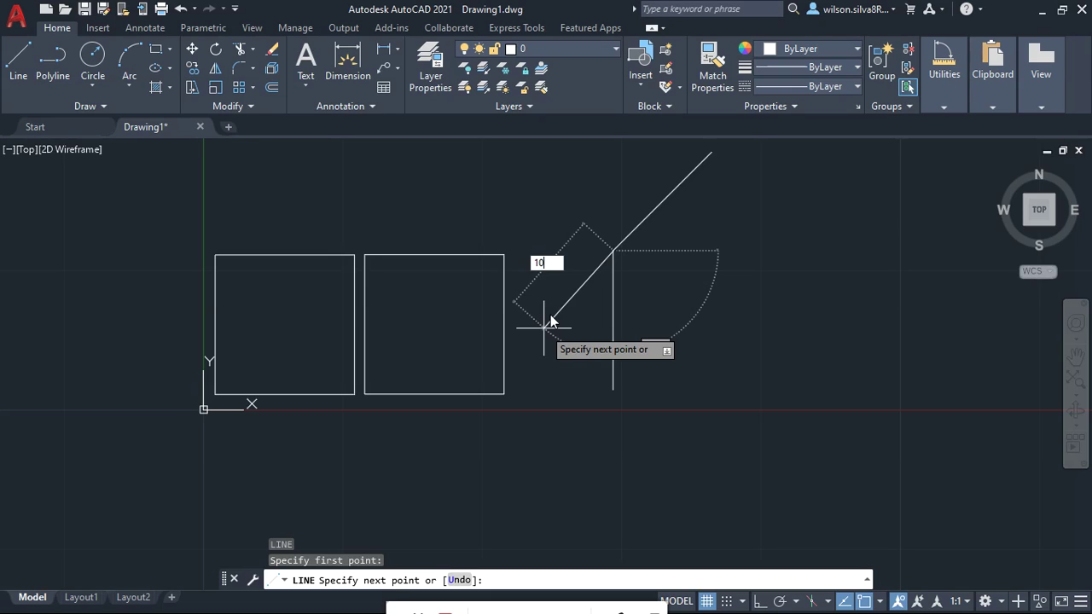
key(Tab)
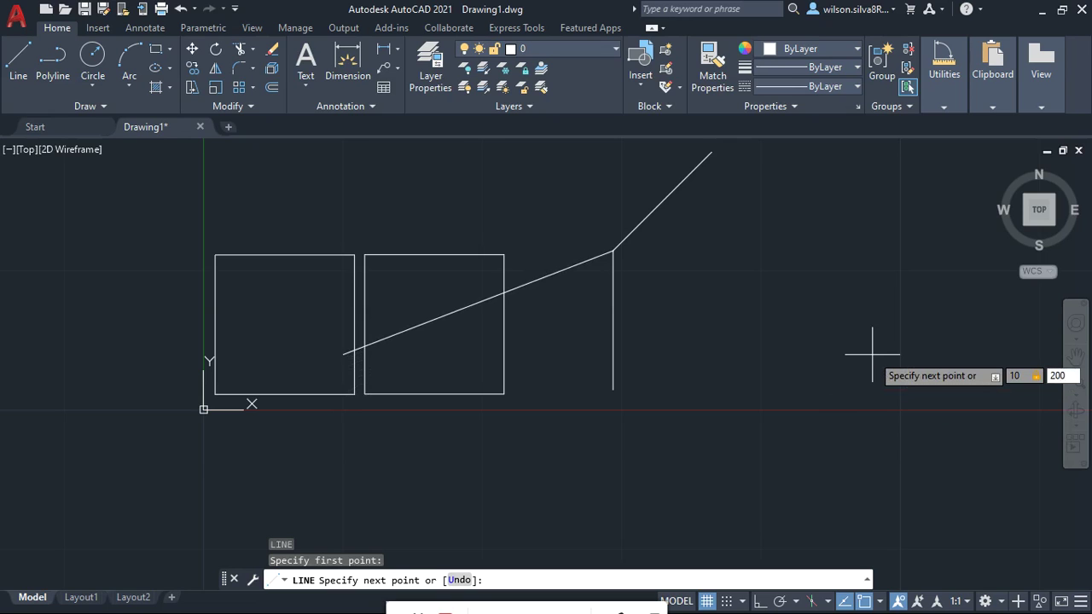
key(Tab)
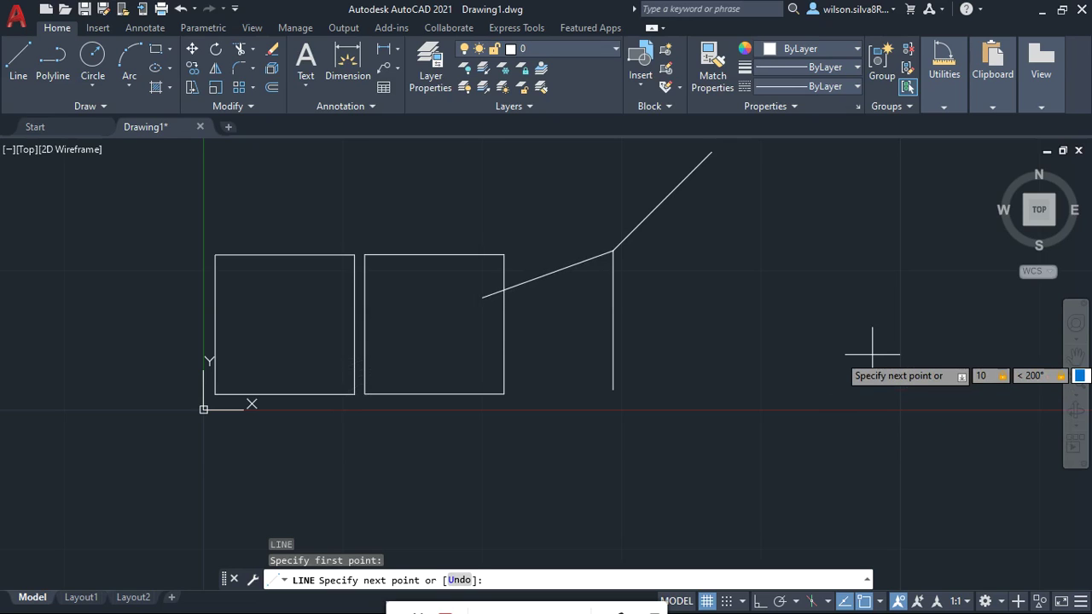
key(Return)
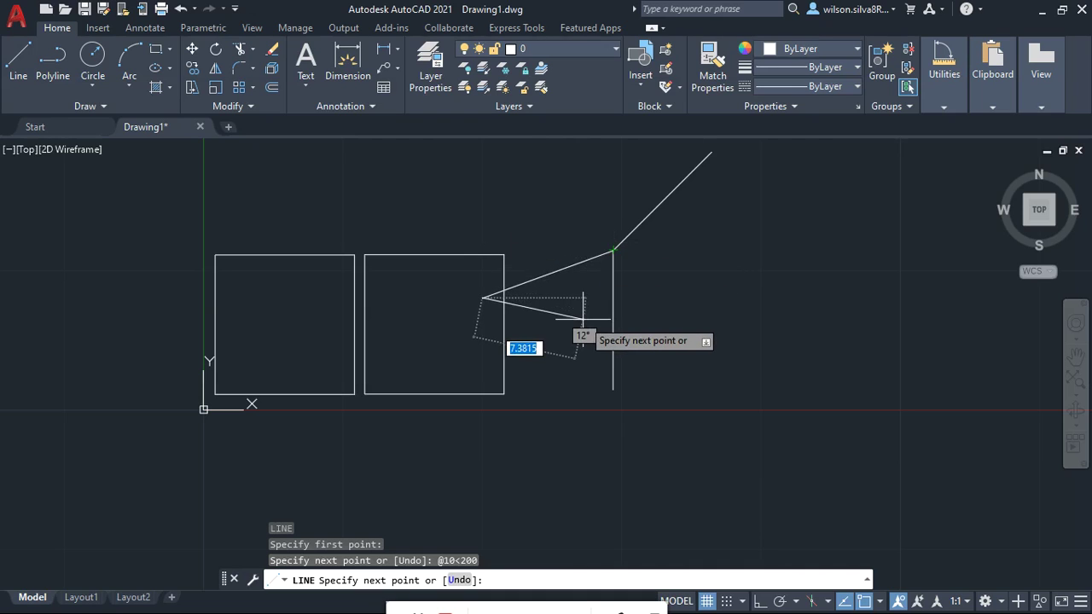
key(Escape)
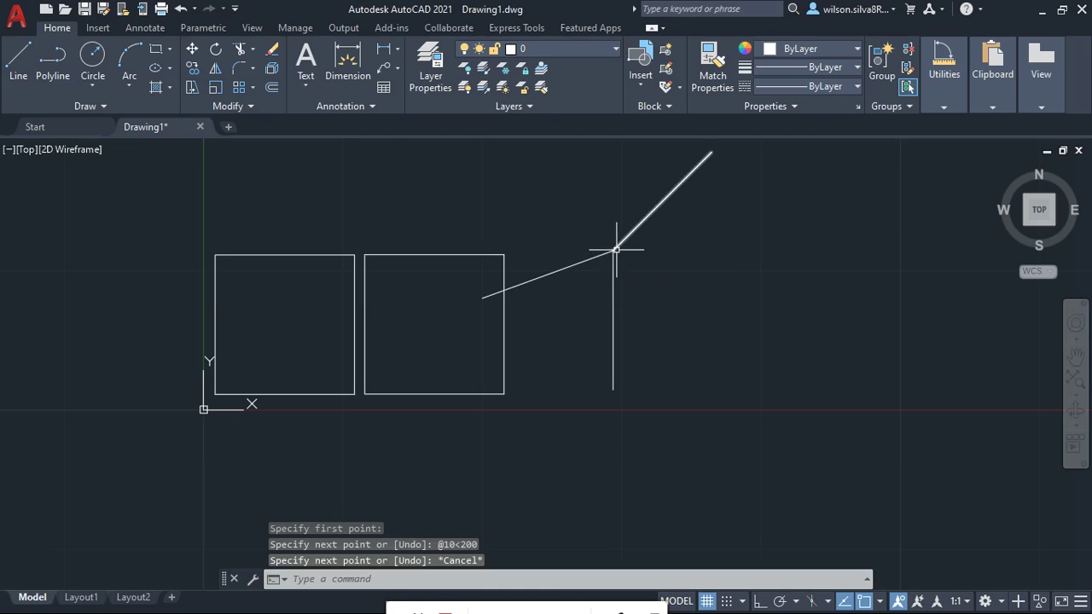
key(l)
key(Return)
click(613, 250)
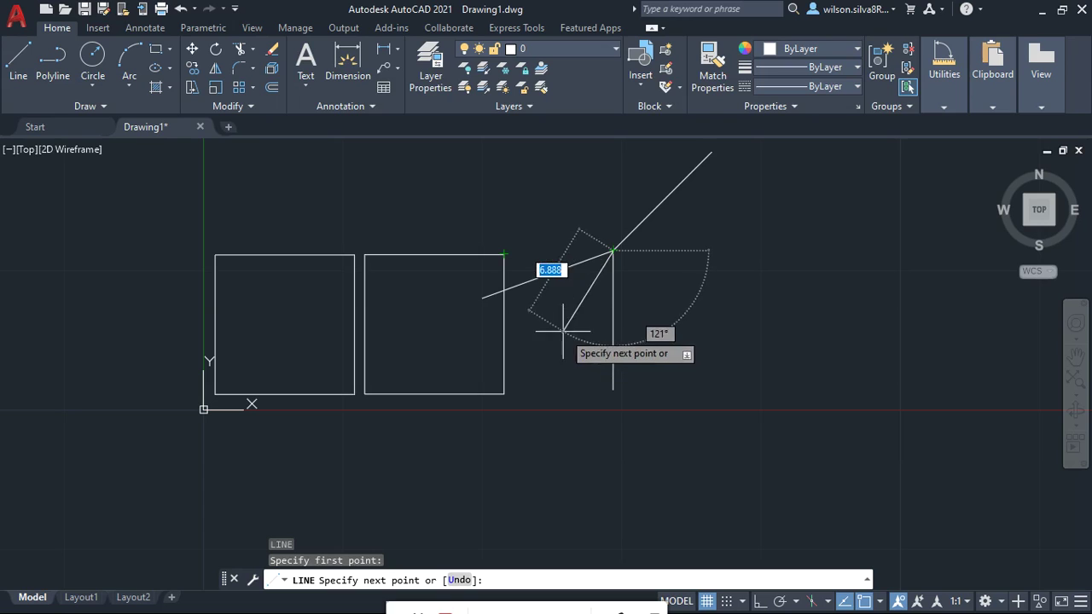
Step: Finish a diagonal line down-left from the junction and draw a horizontal line running left
click(538, 325)
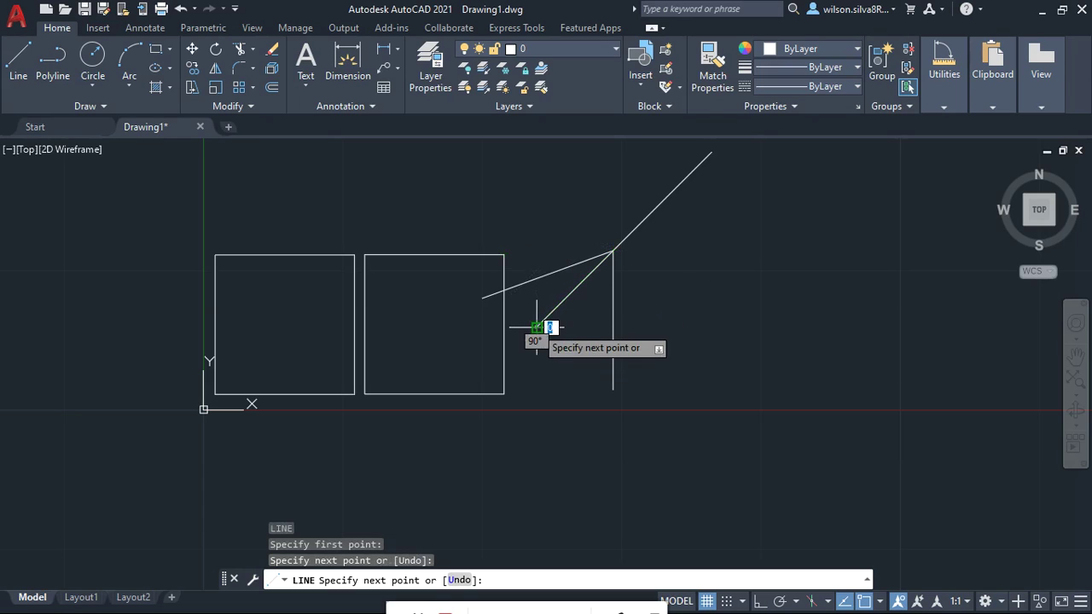
key(Return)
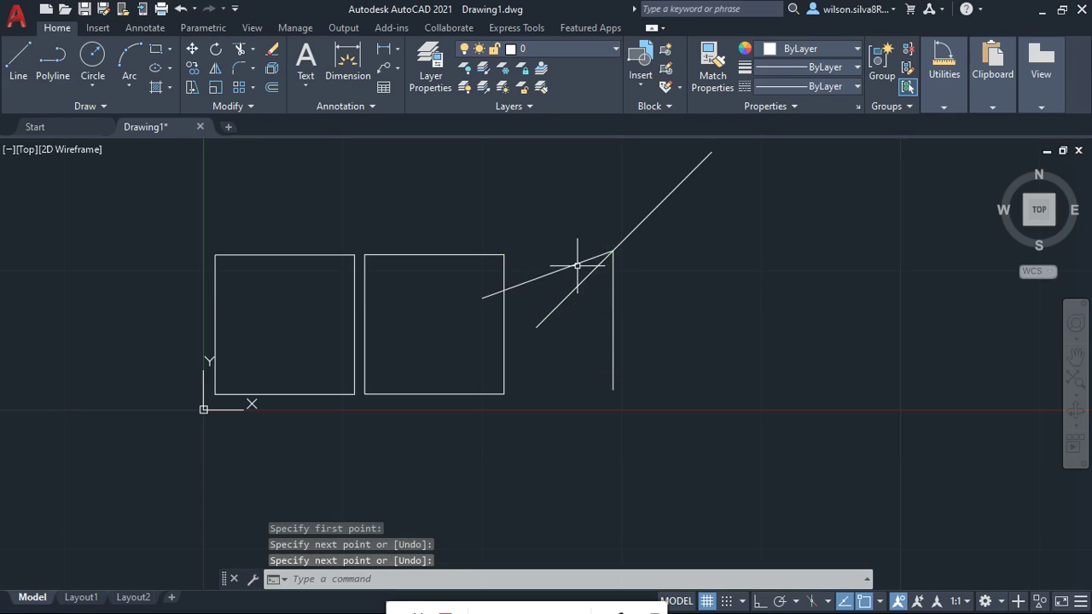
click(575, 263)
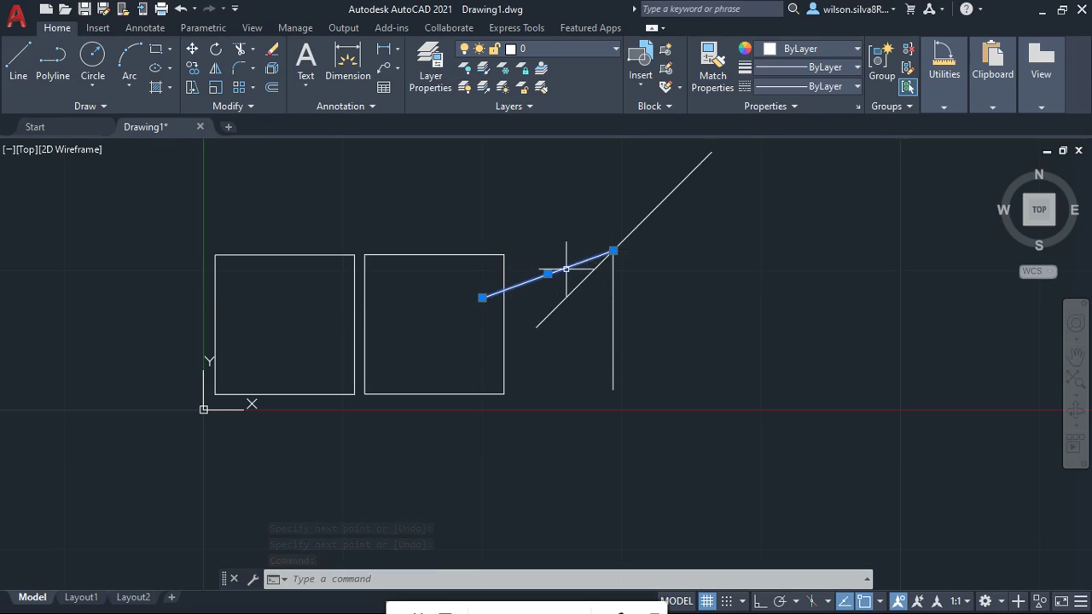
text(l)
key(Return)
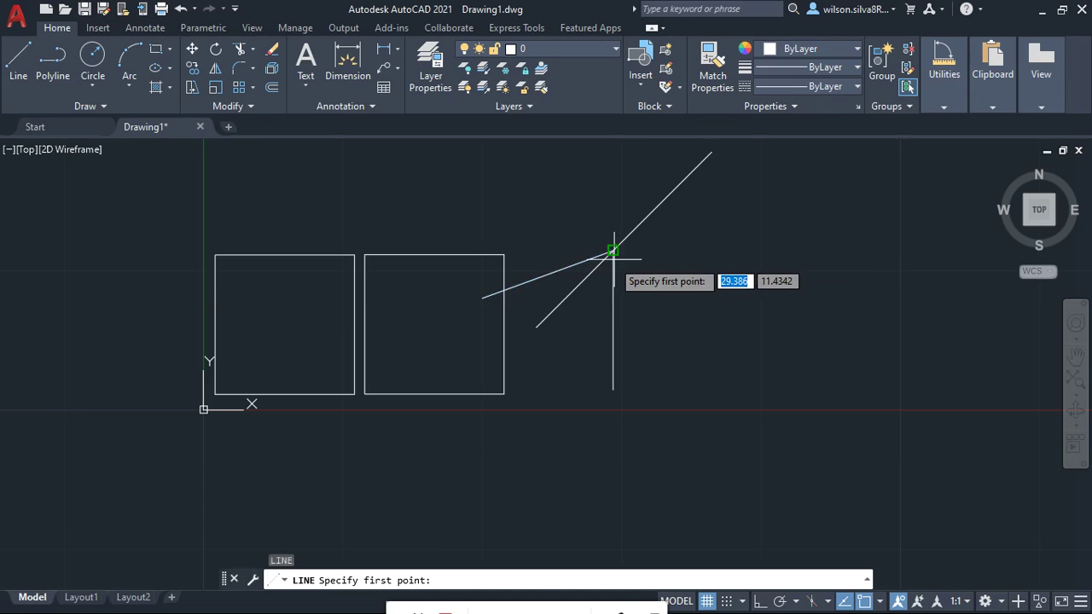
click(612, 251)
click(491, 251)
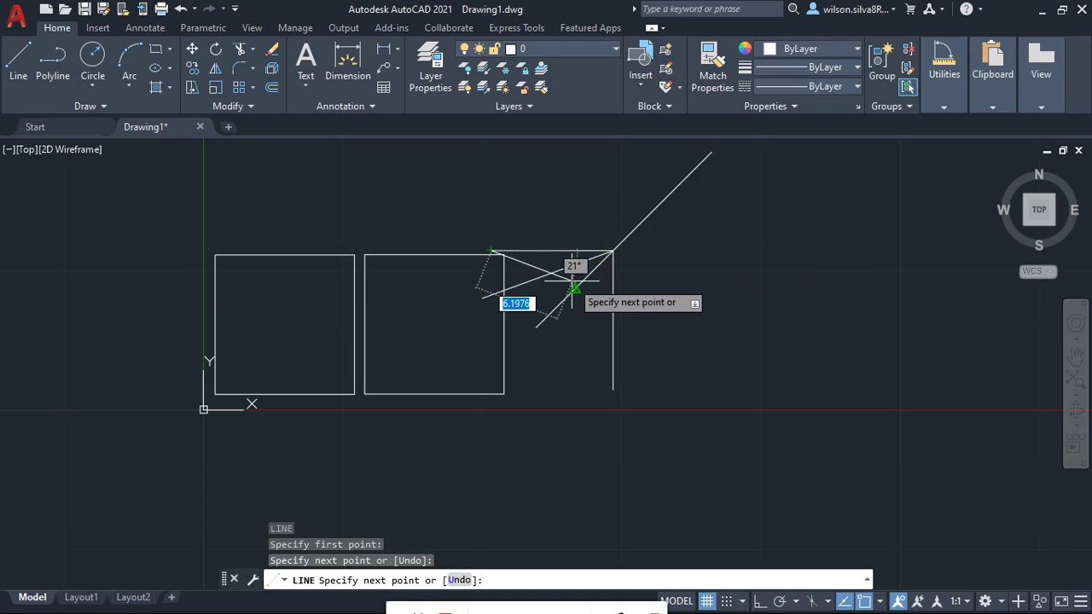
key(Return)
Step: Select and deselect the horizontal, vertical and diagonal lines to check them
click(557, 250)
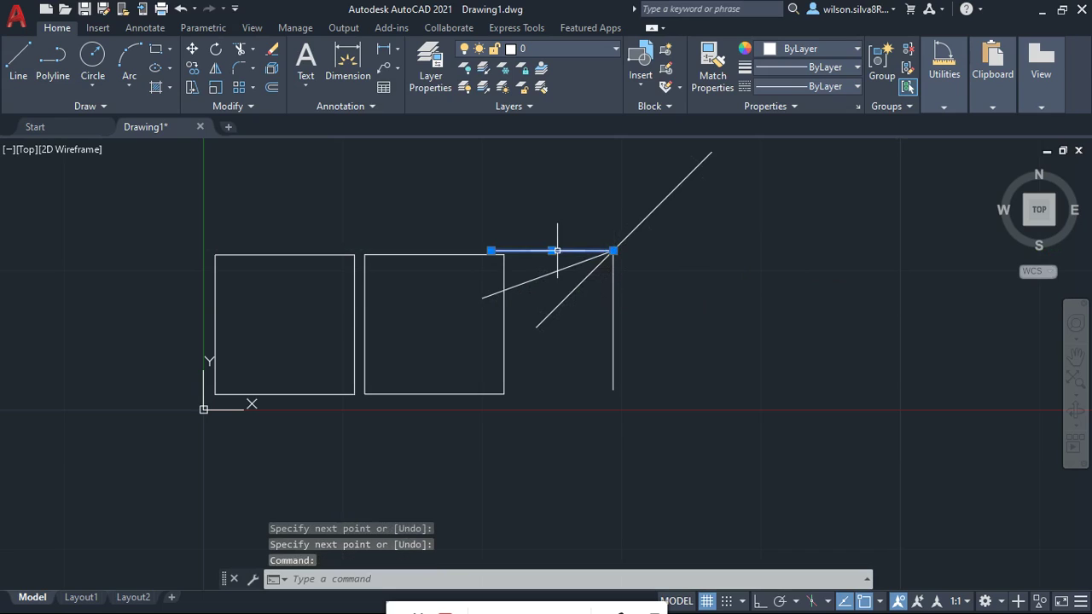
click(612, 284)
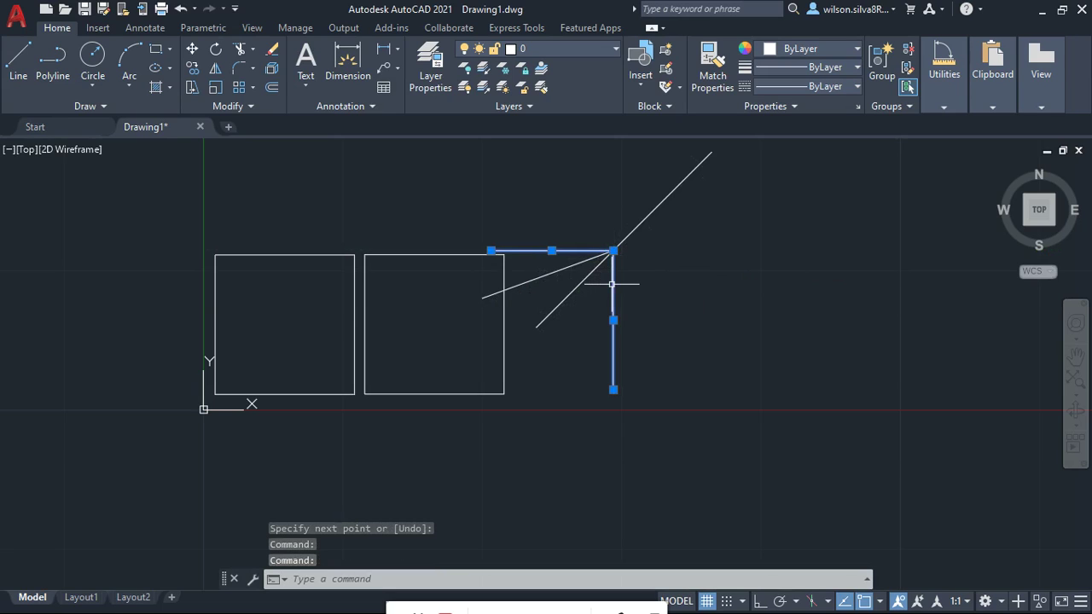
key(Escape)
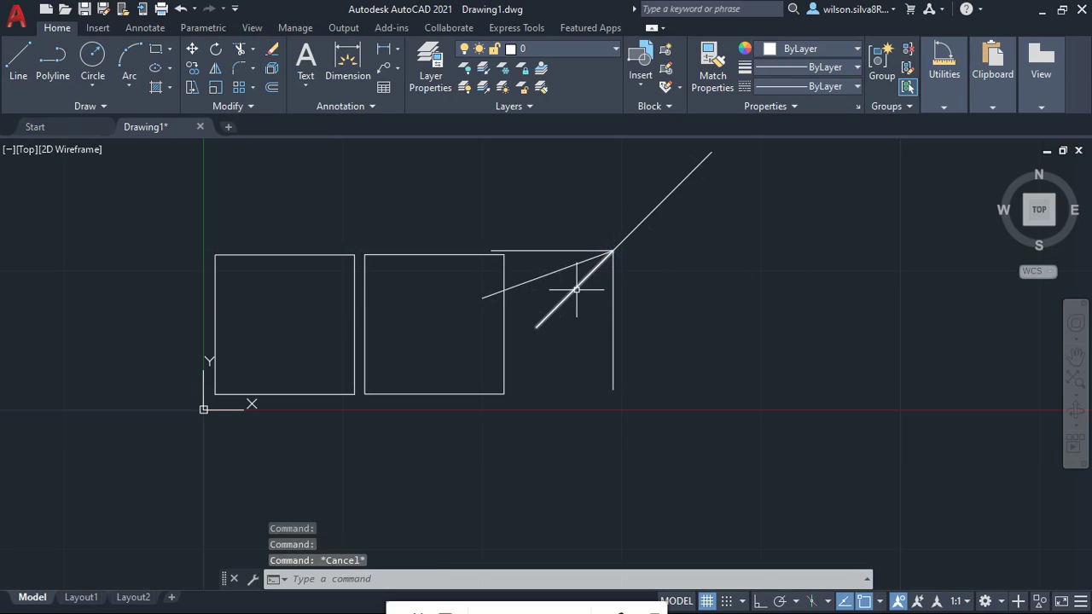
click(575, 289)
key(Escape)
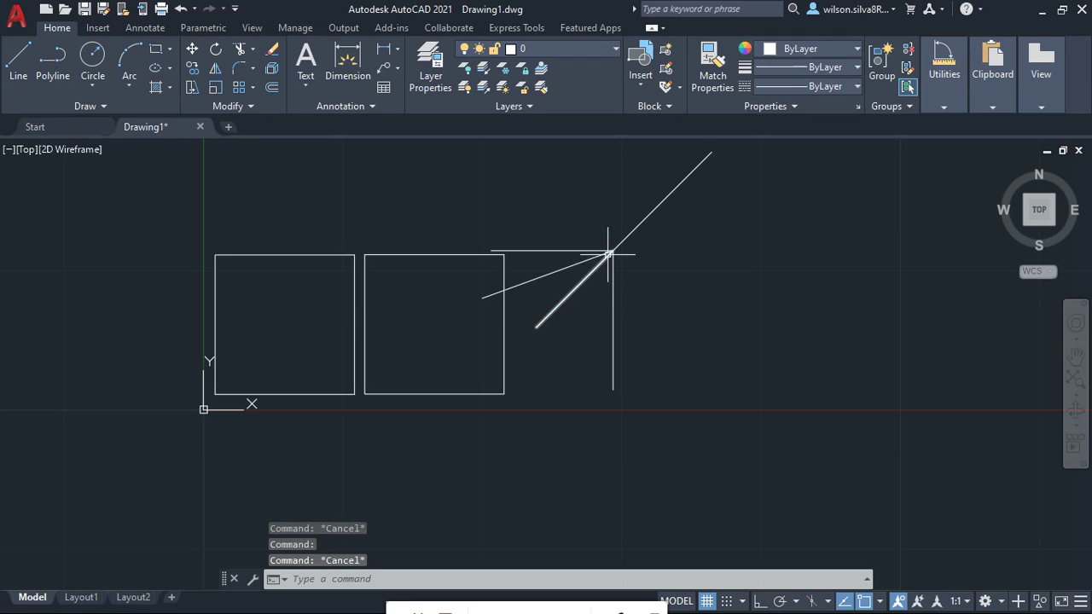
click(636, 230)
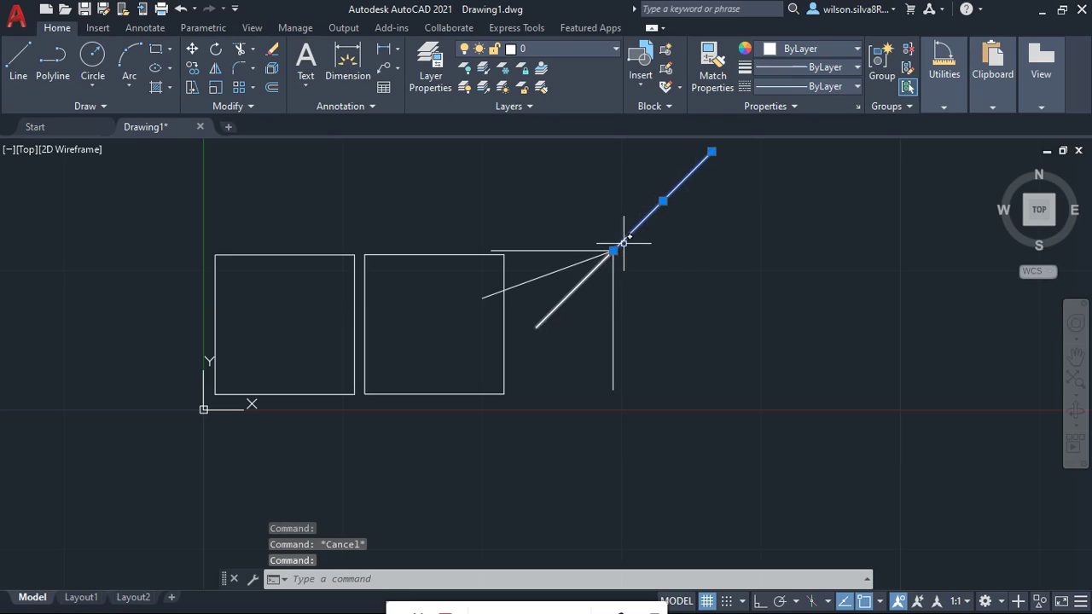
key(Escape)
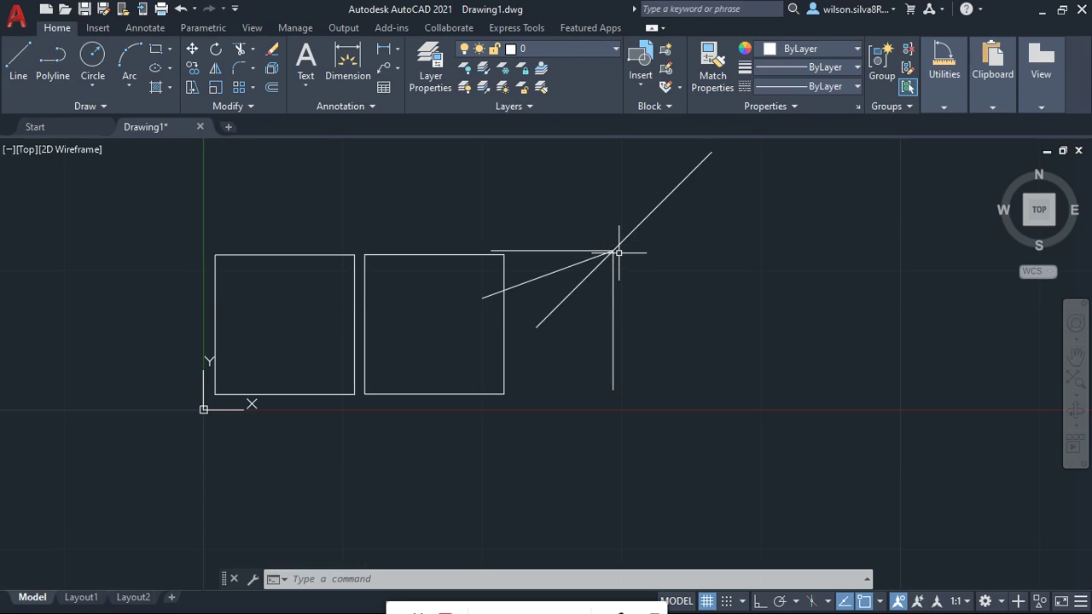
Step: Draw a horizontal line from the junction out to the right
text(l)
key(Return)
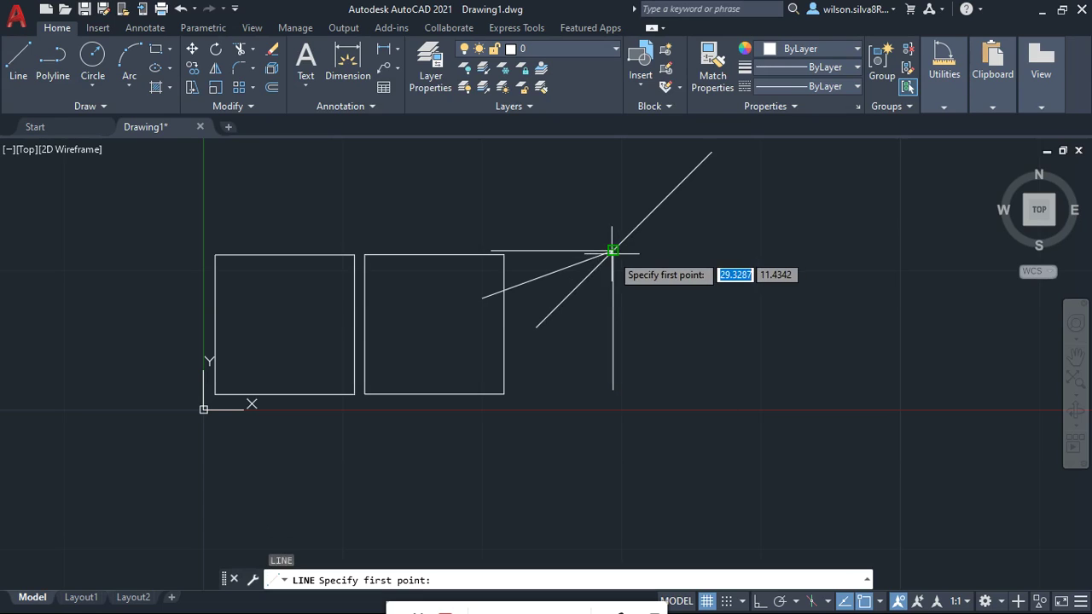
click(614, 251)
click(809, 251)
mouse_move(993, 74)
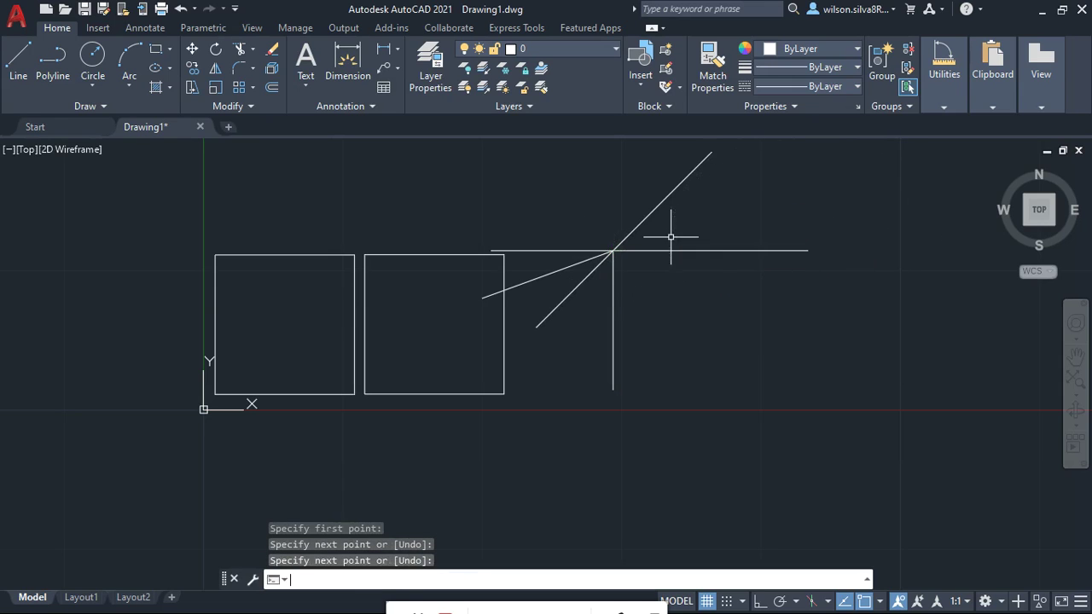
key(Return)
click(942, 140)
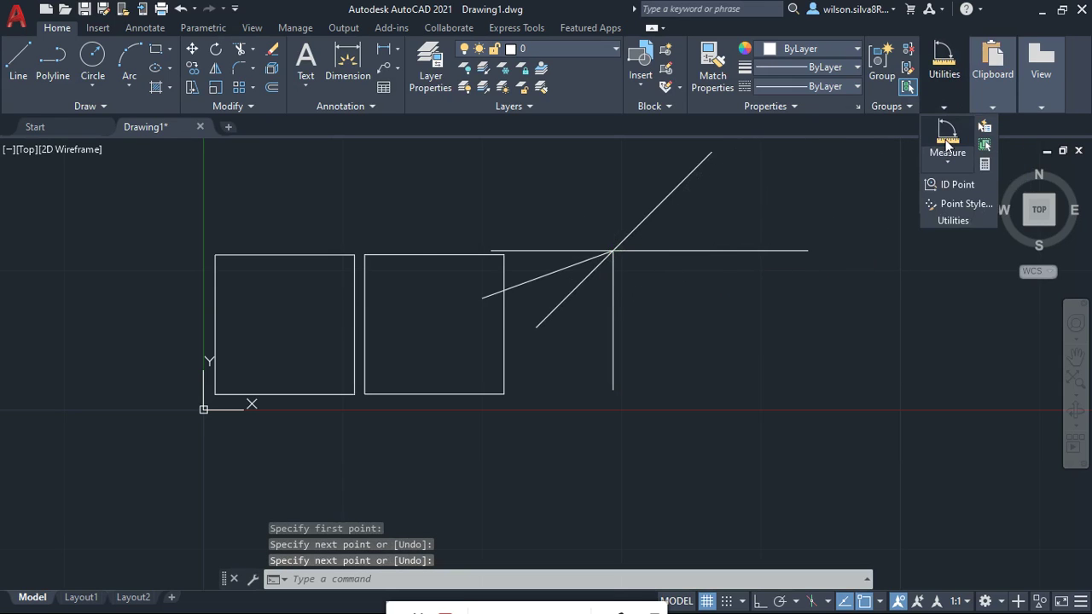
click(681, 251)
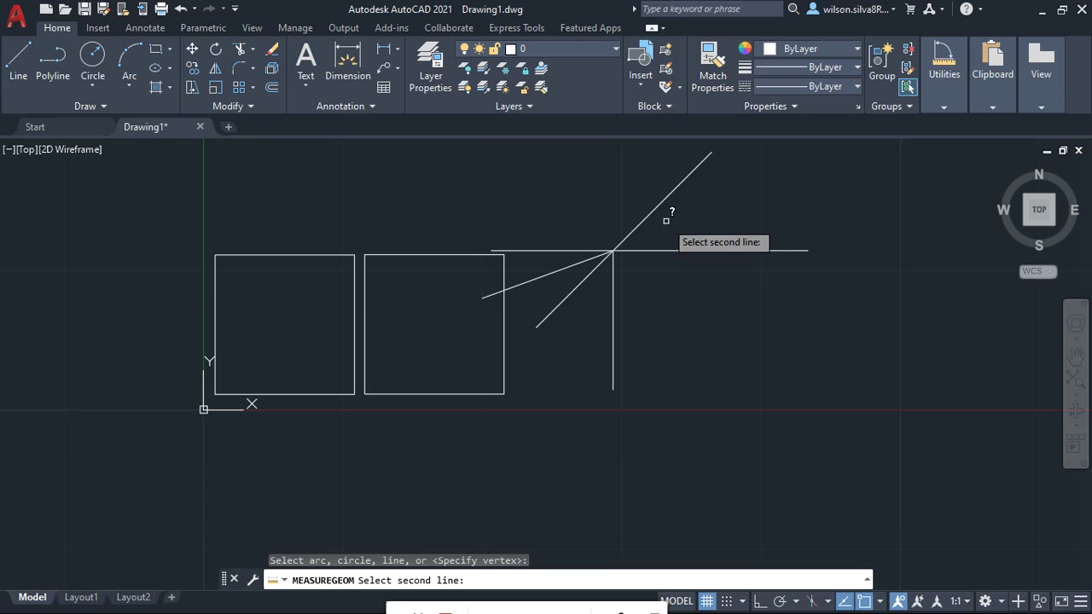
click(687, 250)
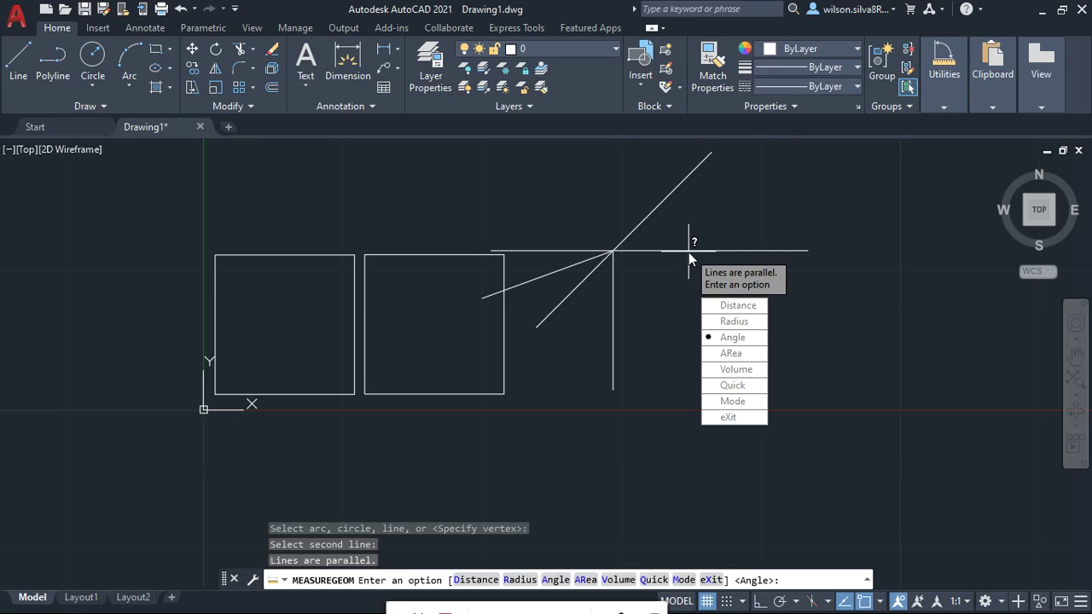
key(Escape)
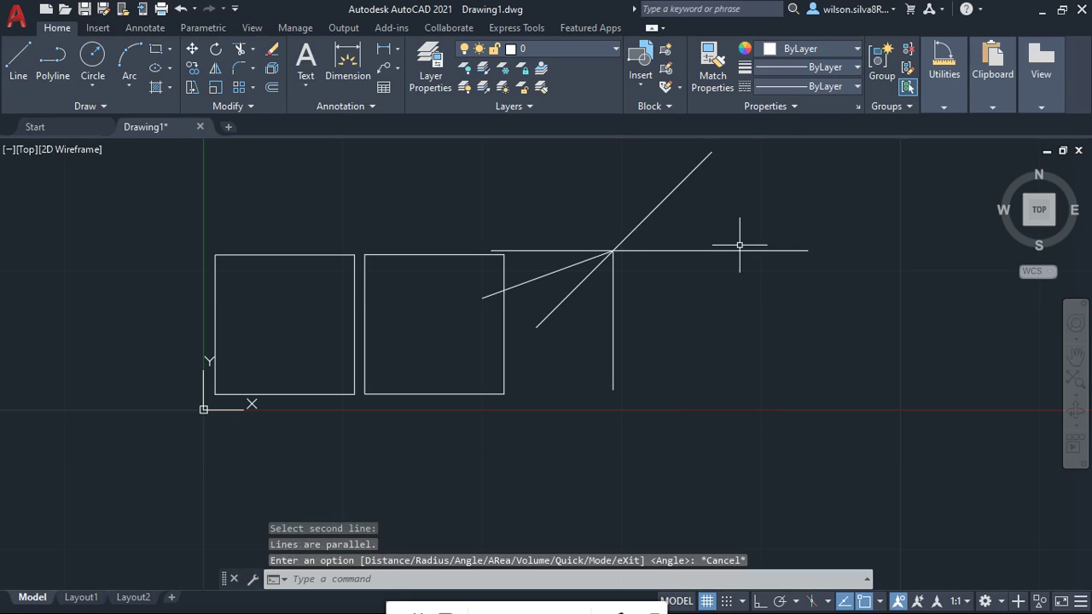
key(Return)
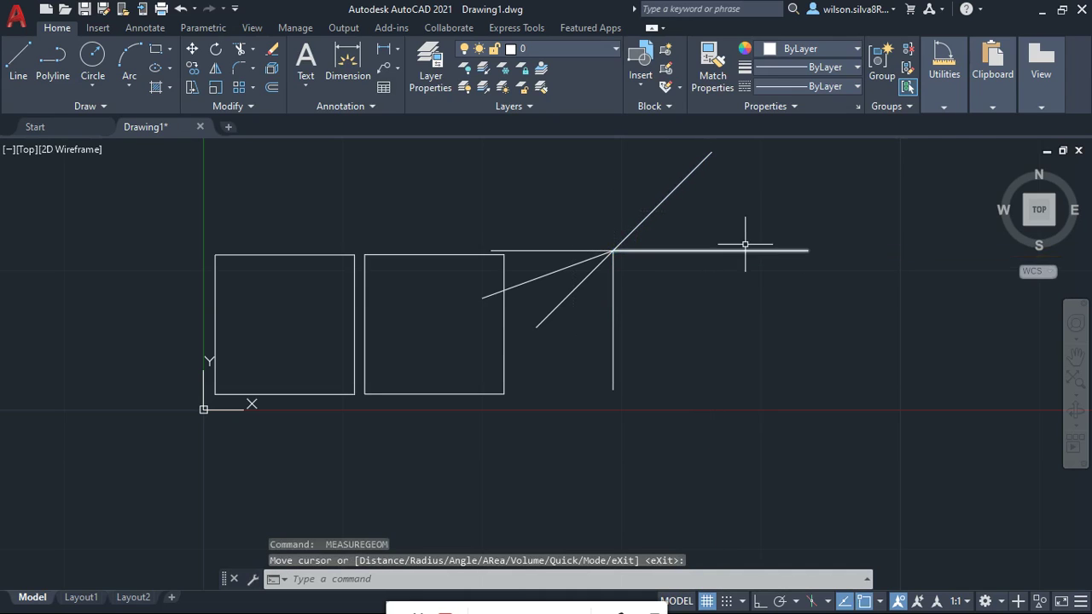
click(946, 81)
click(948, 156)
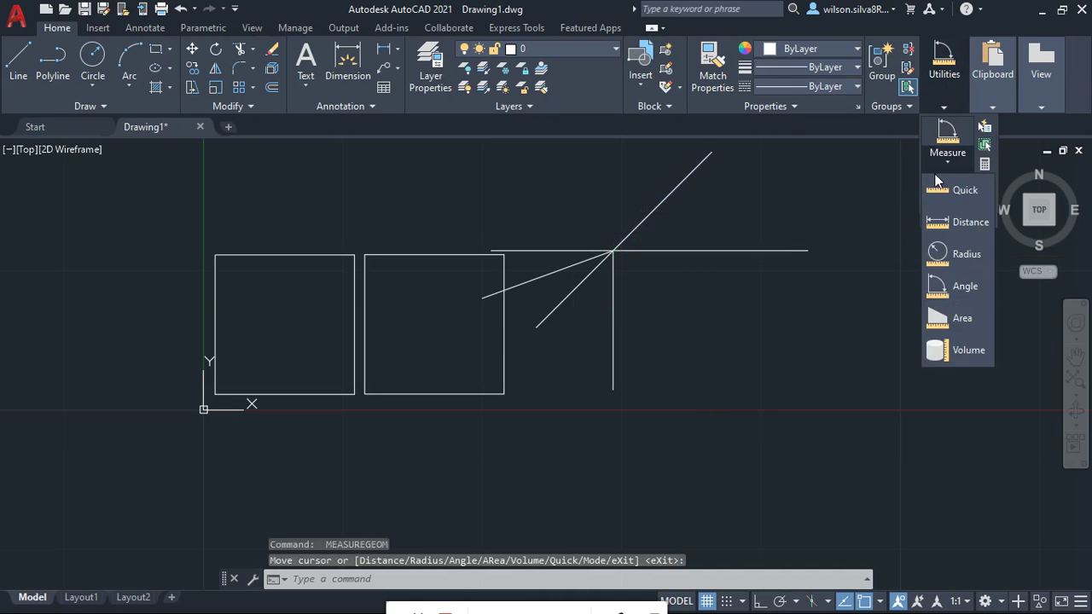
click(951, 286)
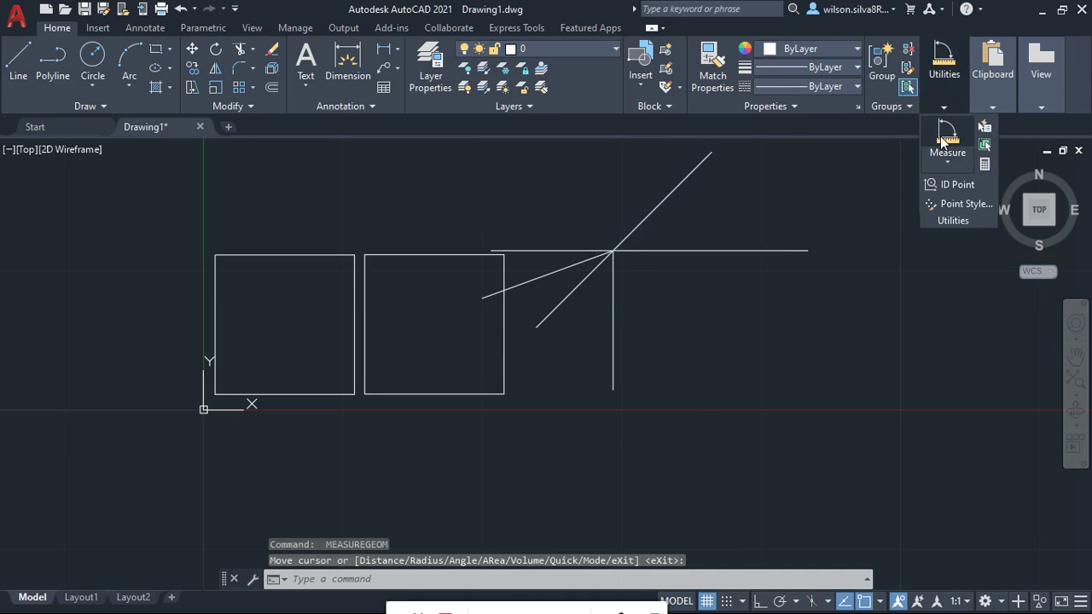
click(737, 251)
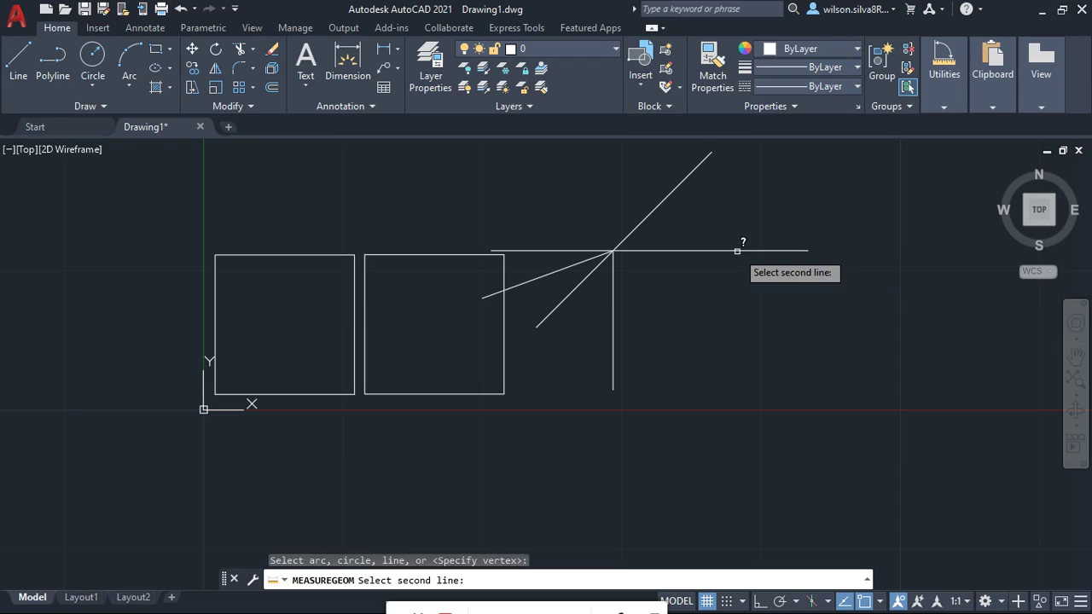
click(612, 273)
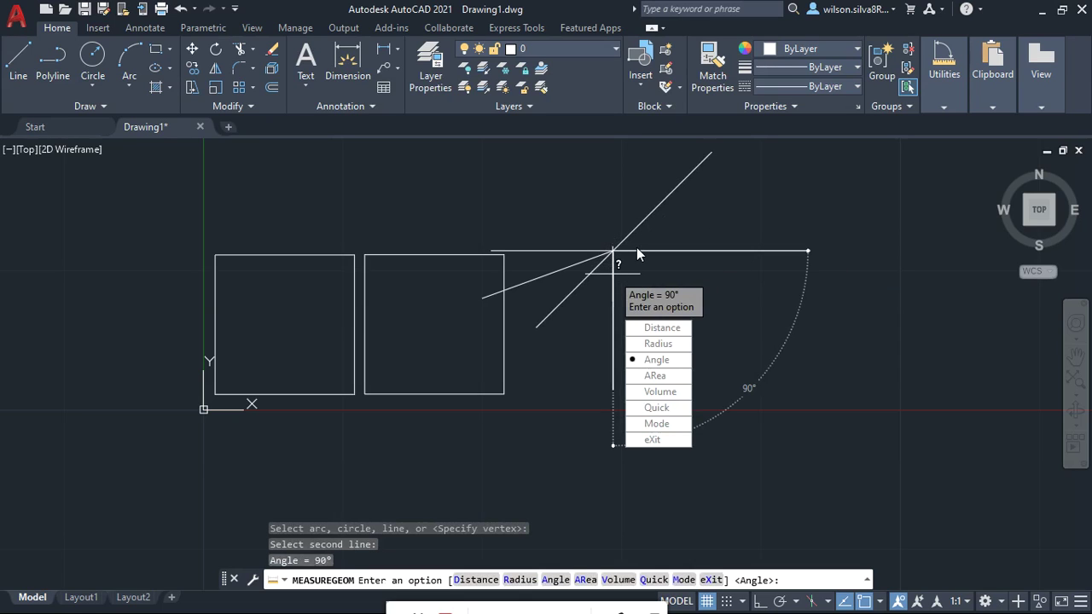
key(Return)
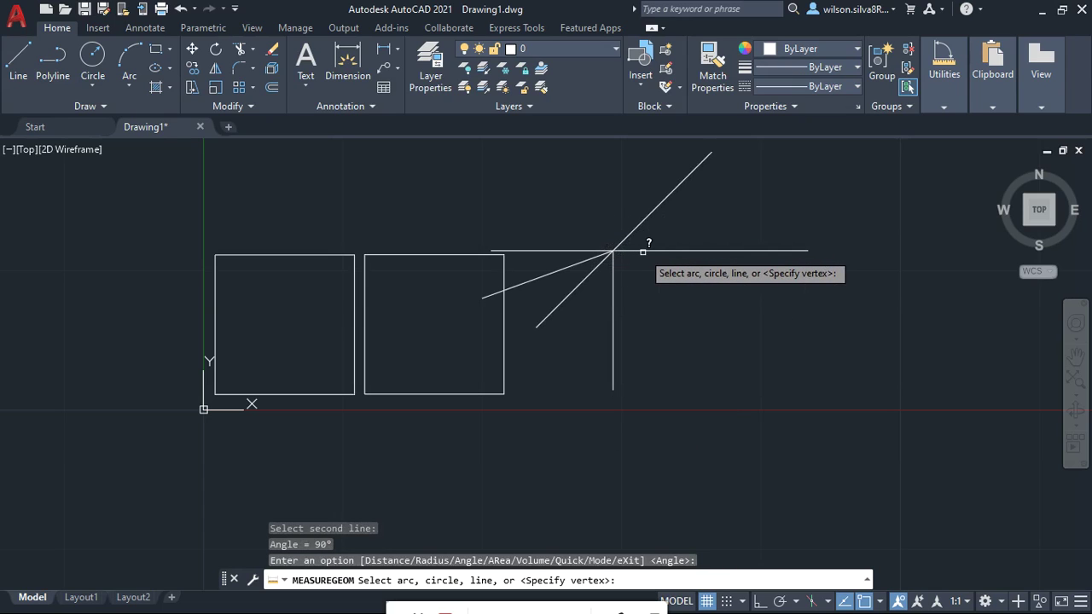
click(585, 250)
click(613, 283)
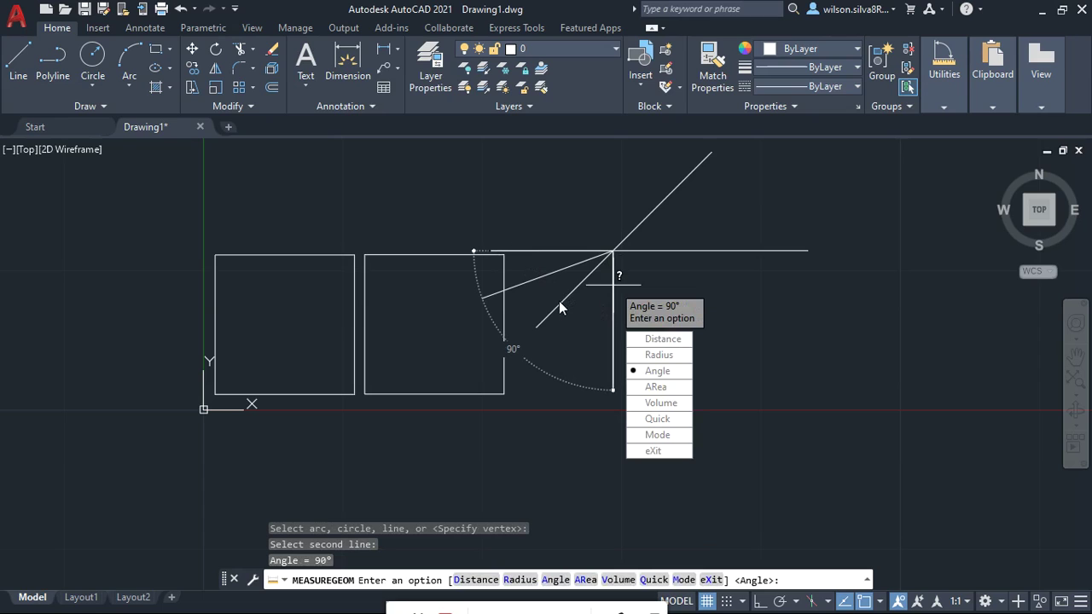
text(1)
key(Escape)
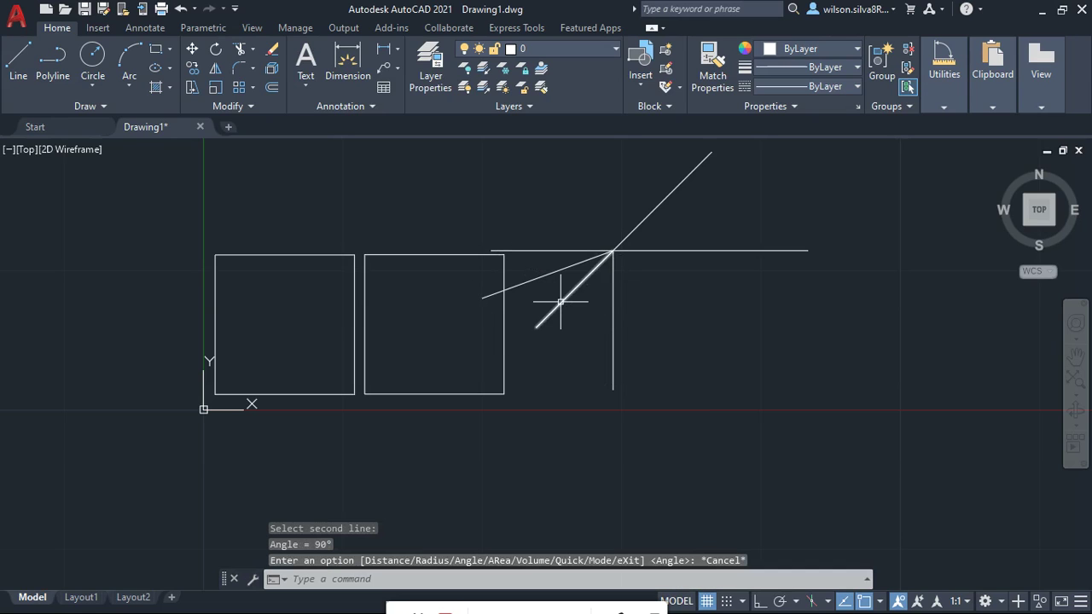
click(554, 250)
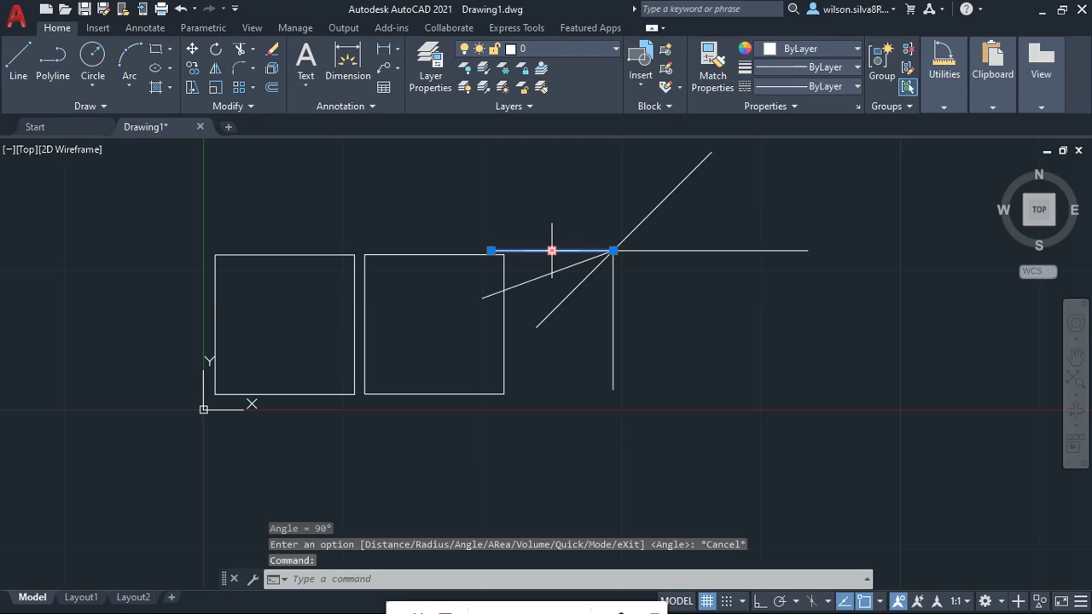
Step: Select the right horizontal, lower diagonal, vertical, upper-right diagonal and shallow left lines, then clear the selection
click(687, 245)
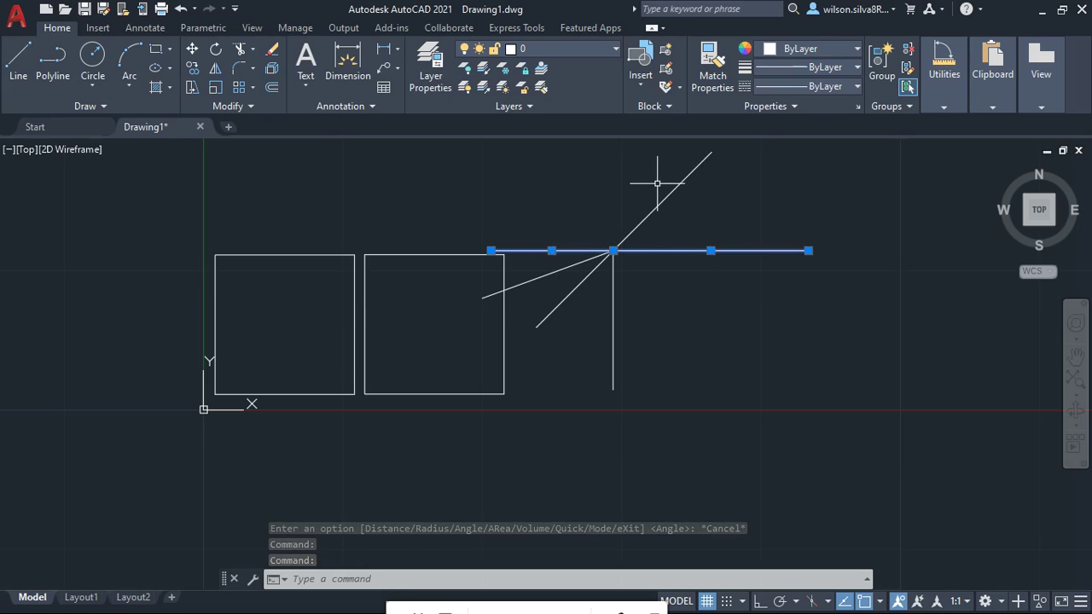
click(562, 303)
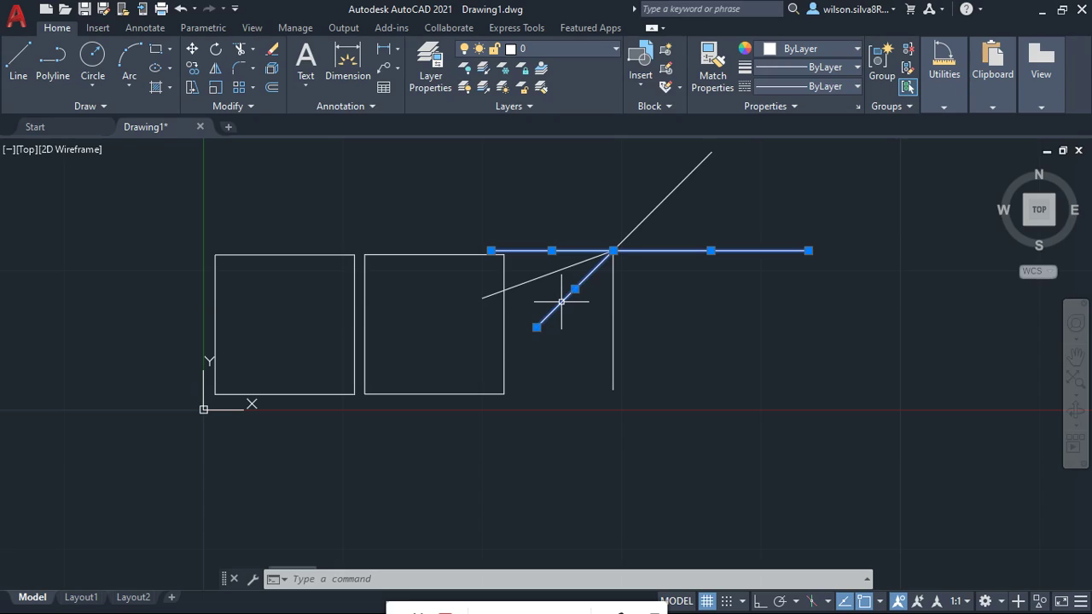
click(613, 314)
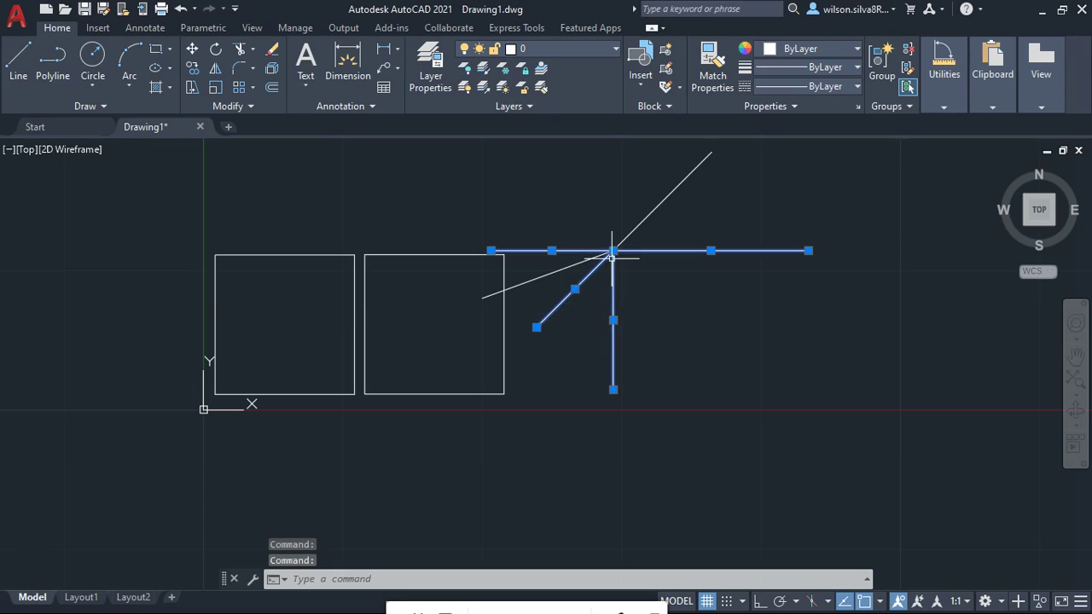
click(650, 209)
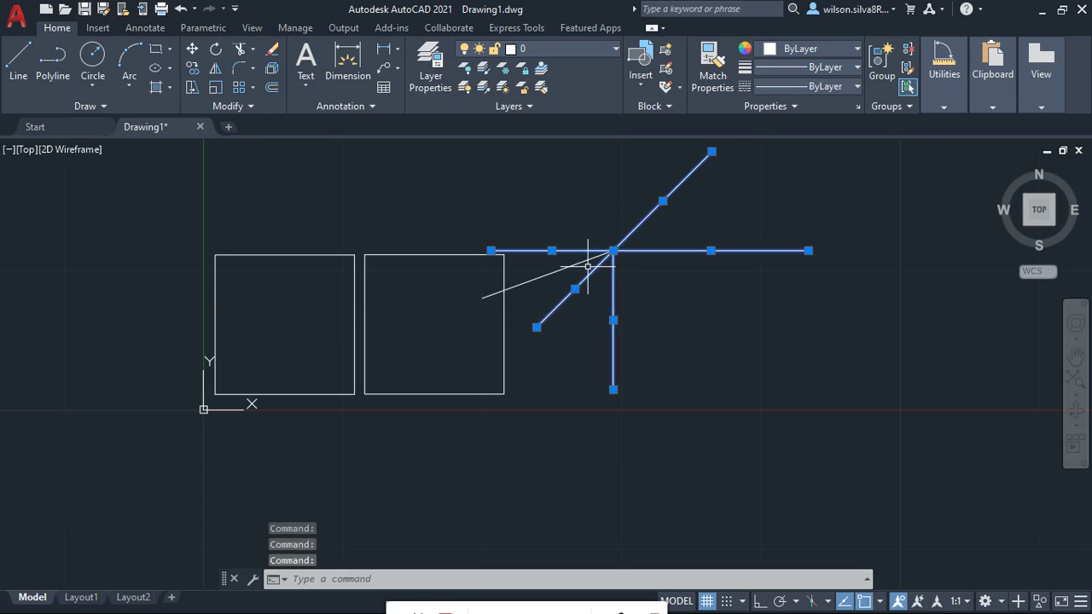
click(574, 262)
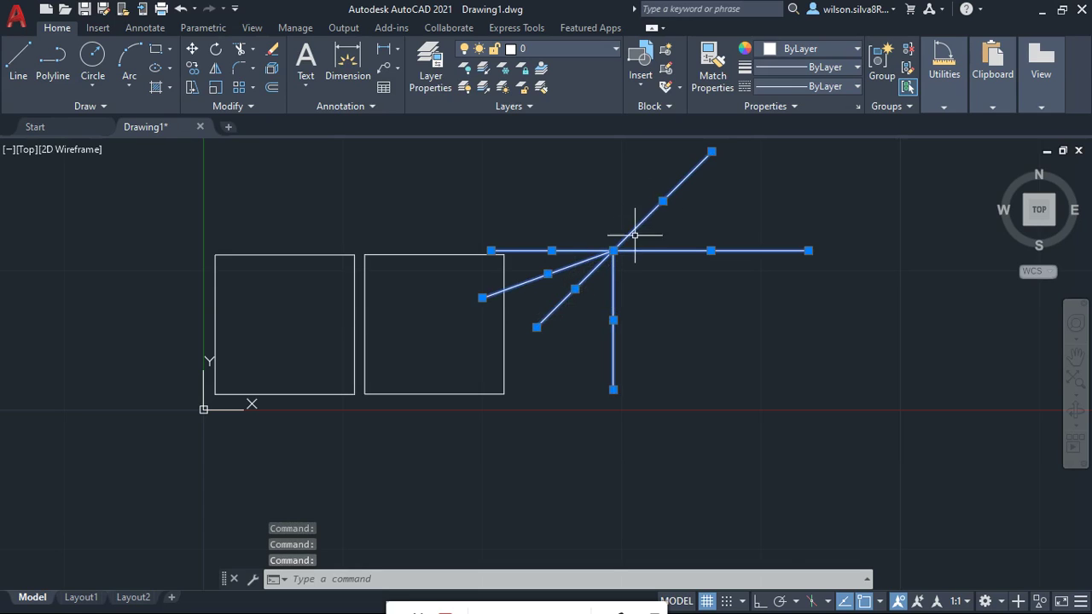
scroll(612, 303, down, 2)
scroll(618, 247, up, 4)
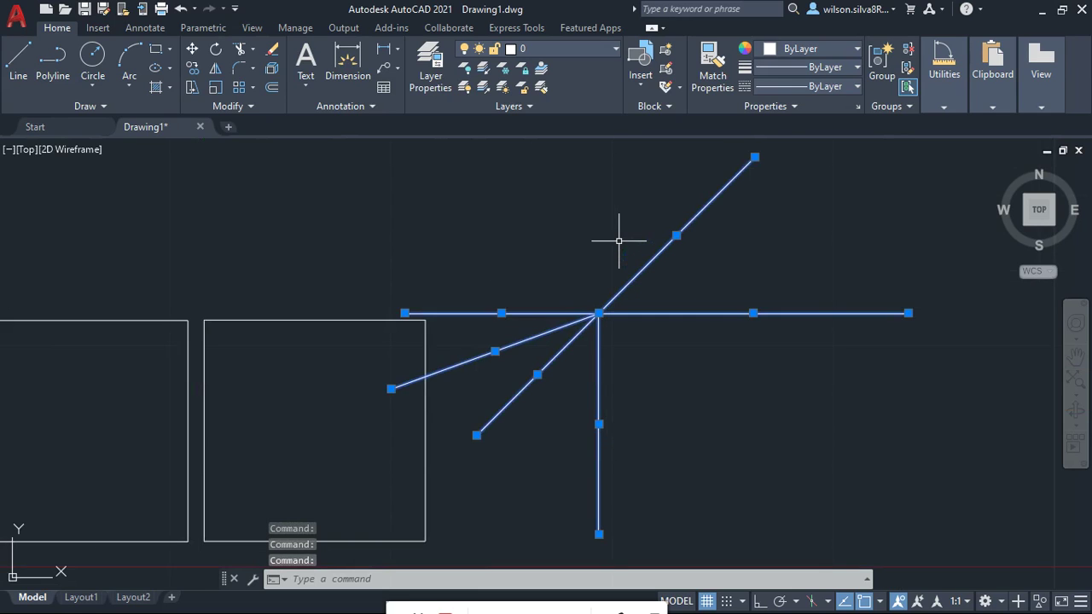
key(Escape)
Step: Draw a 10-unit line from the junction at 139° using the L command
text(l)
key(Return)
click(599, 314)
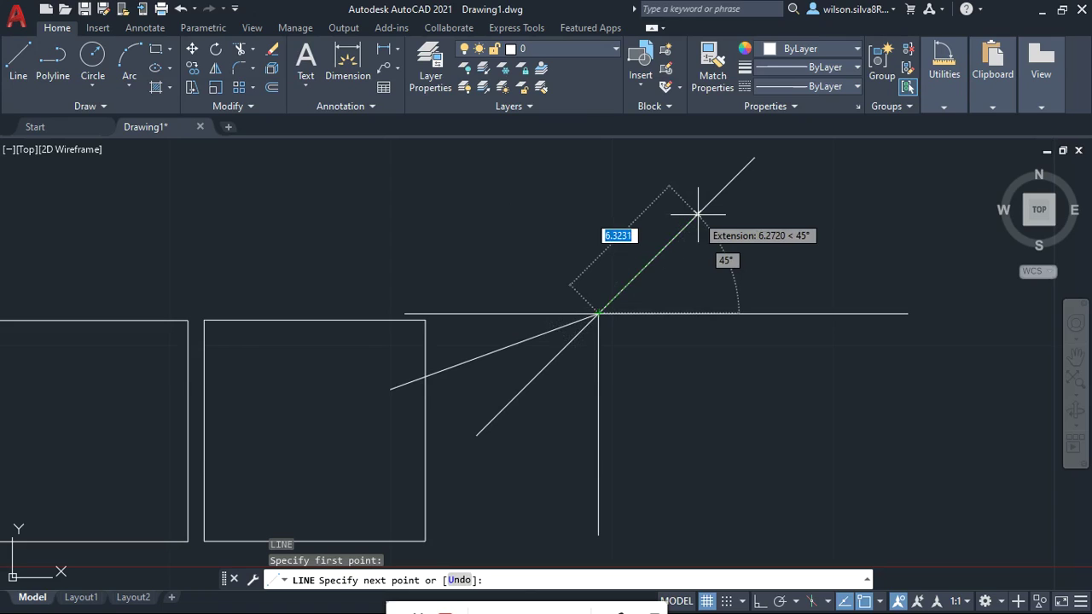
text(10)
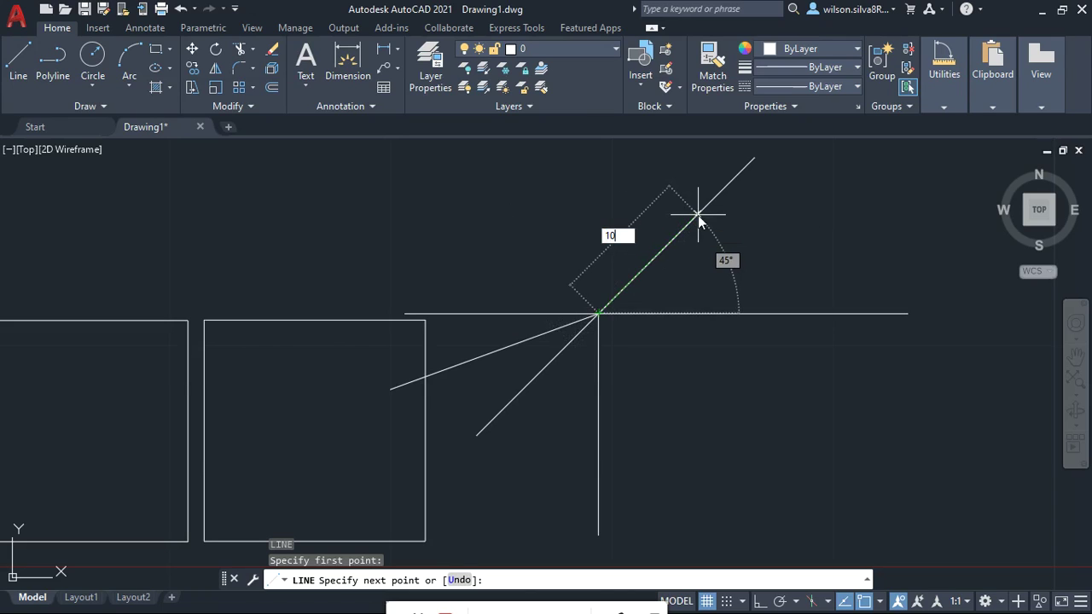
key(Tab)
text(139)
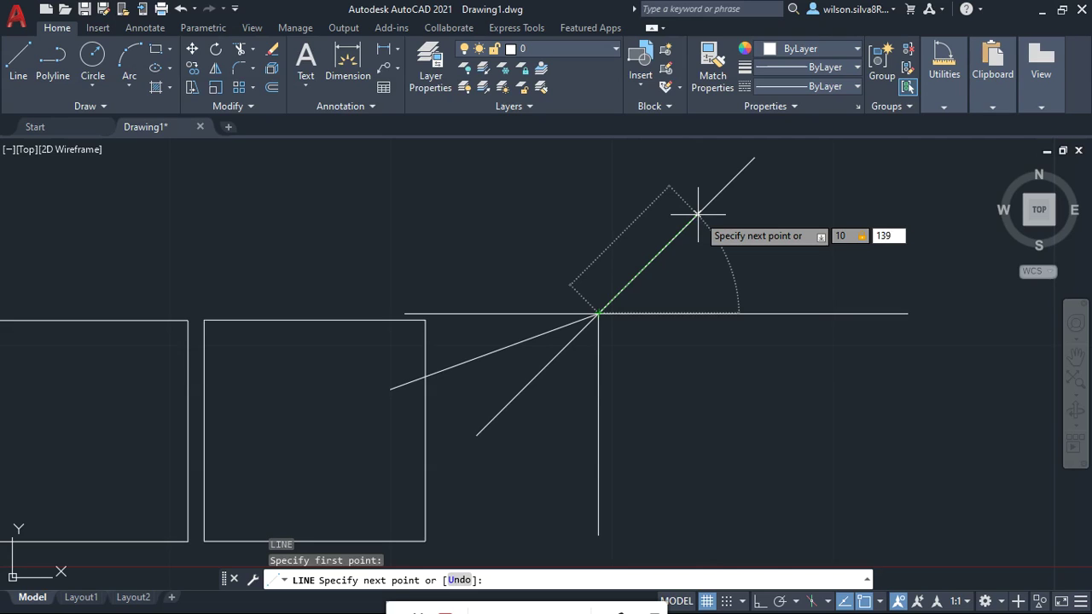
key(Tab)
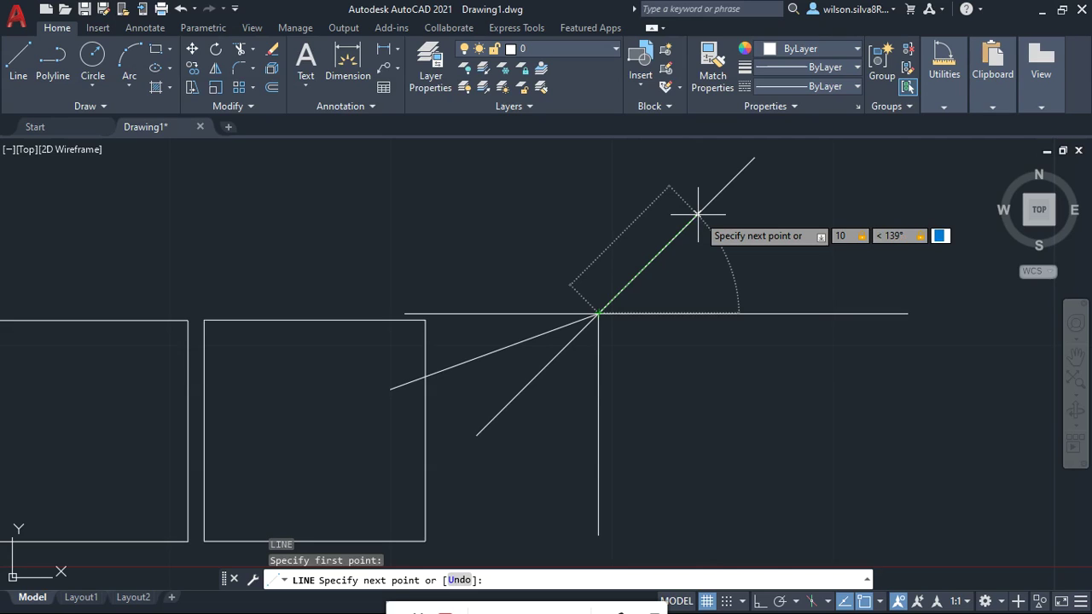
key(Return)
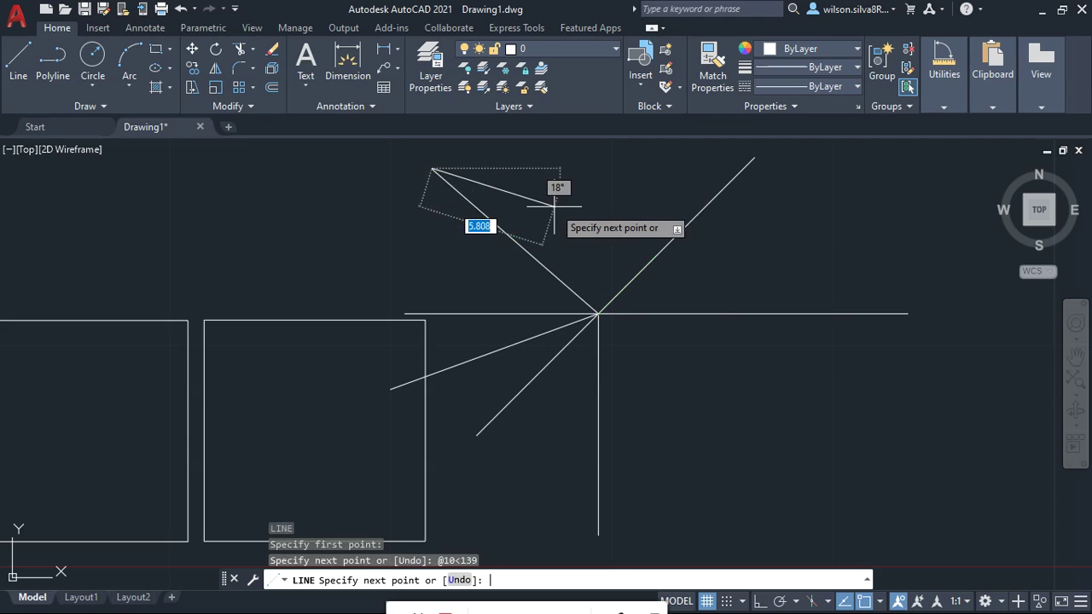
key(Return)
Step: Try lines from the junction to the down-left and horizontal spokes, then begin another at the junction
click(941, 77)
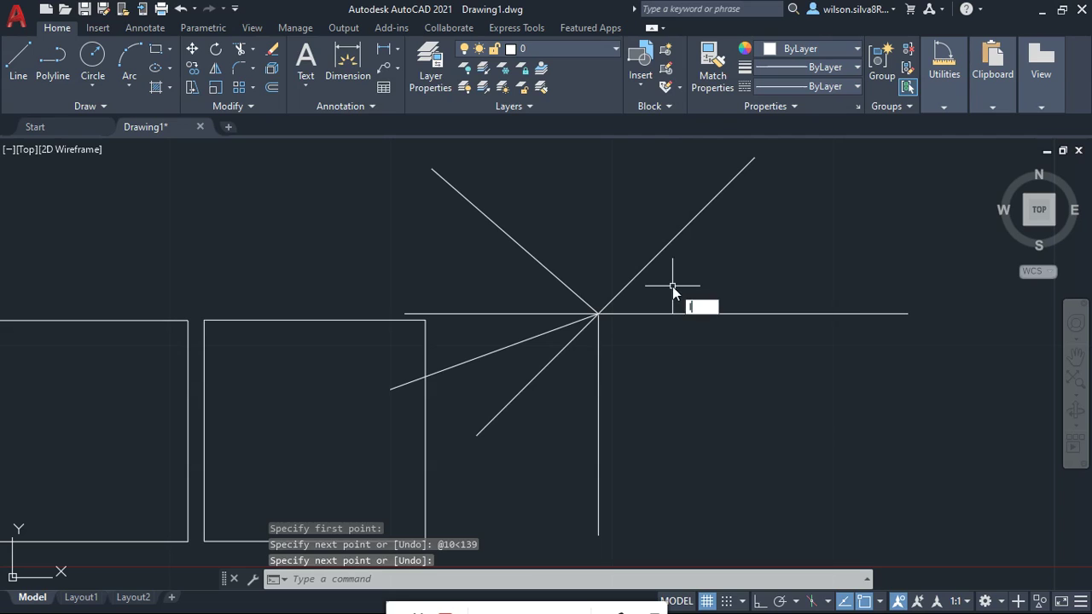
key(Return)
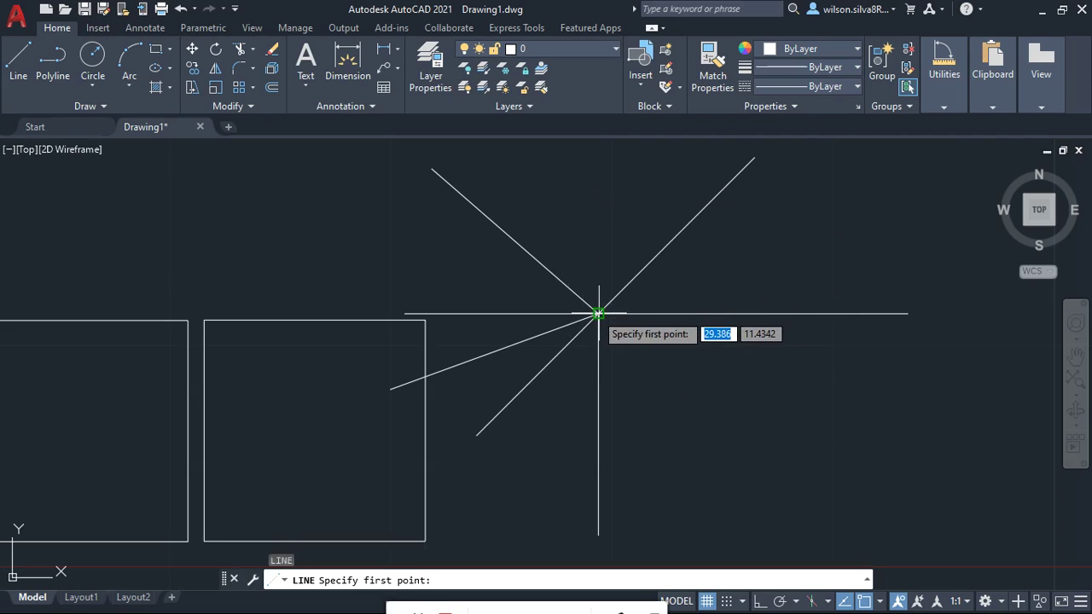
click(599, 314)
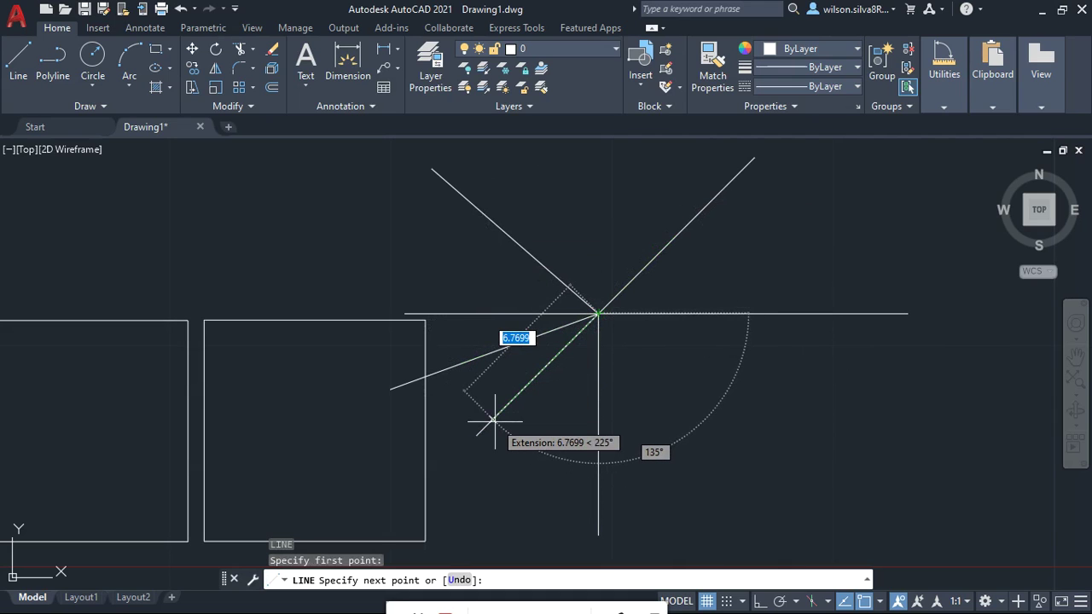
click(476, 435)
click(599, 314)
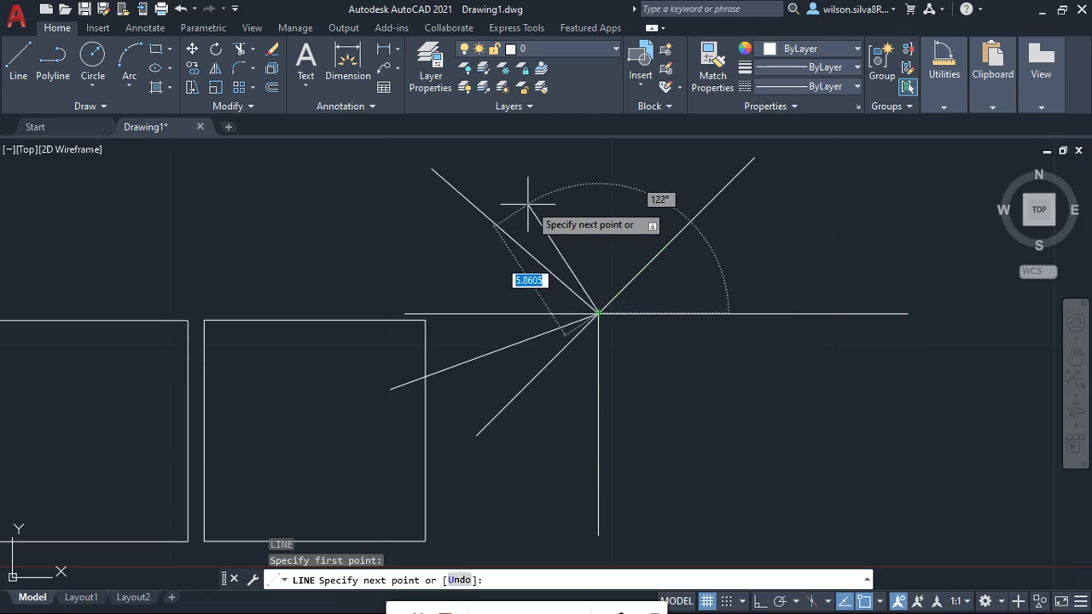
click(471, 314)
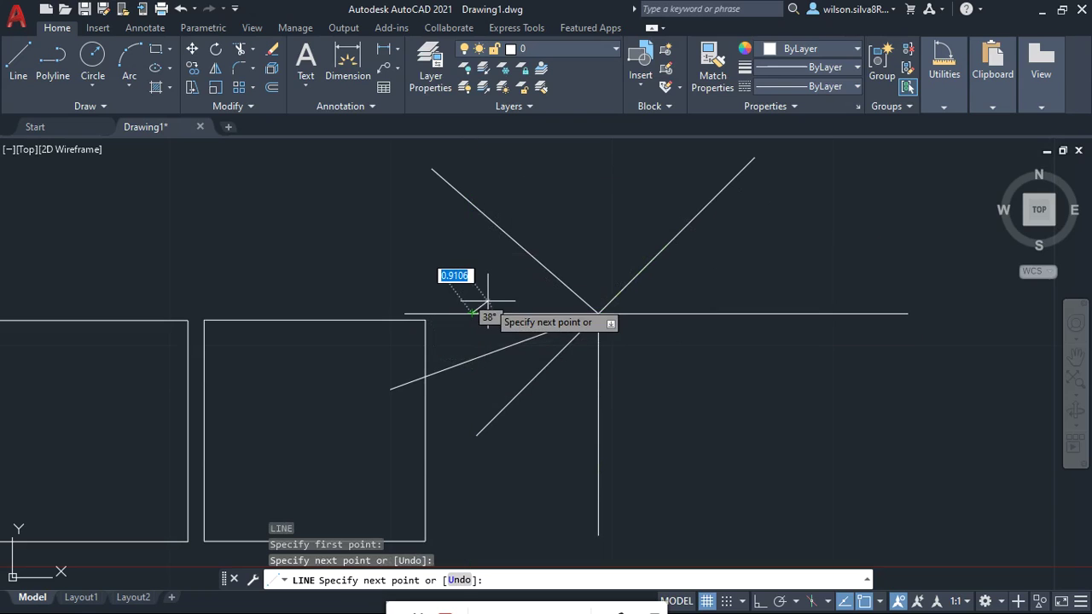
key(Escape)
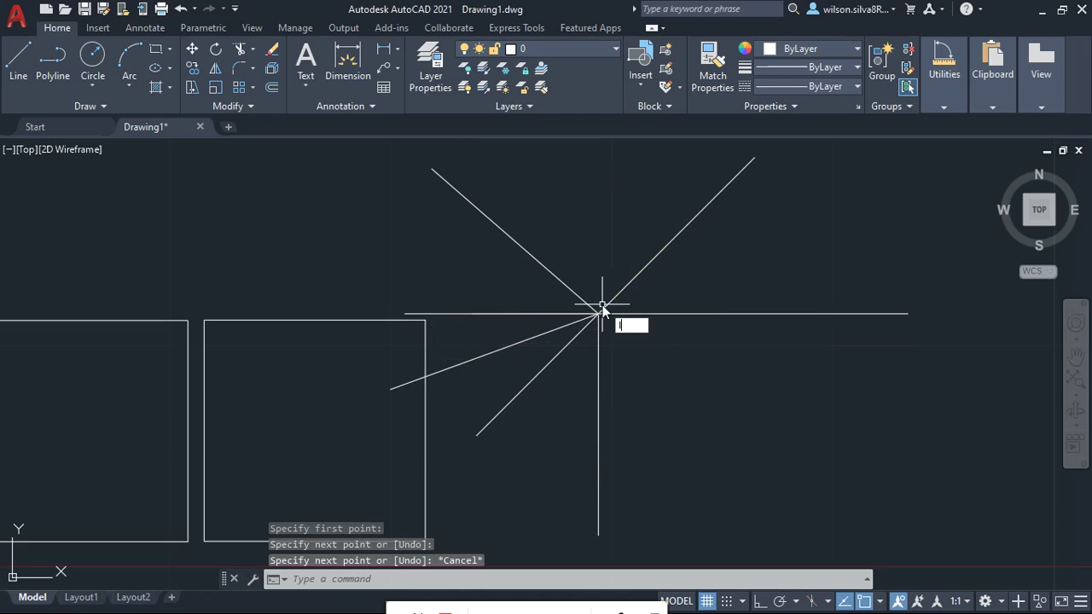
key(Return)
click(598, 314)
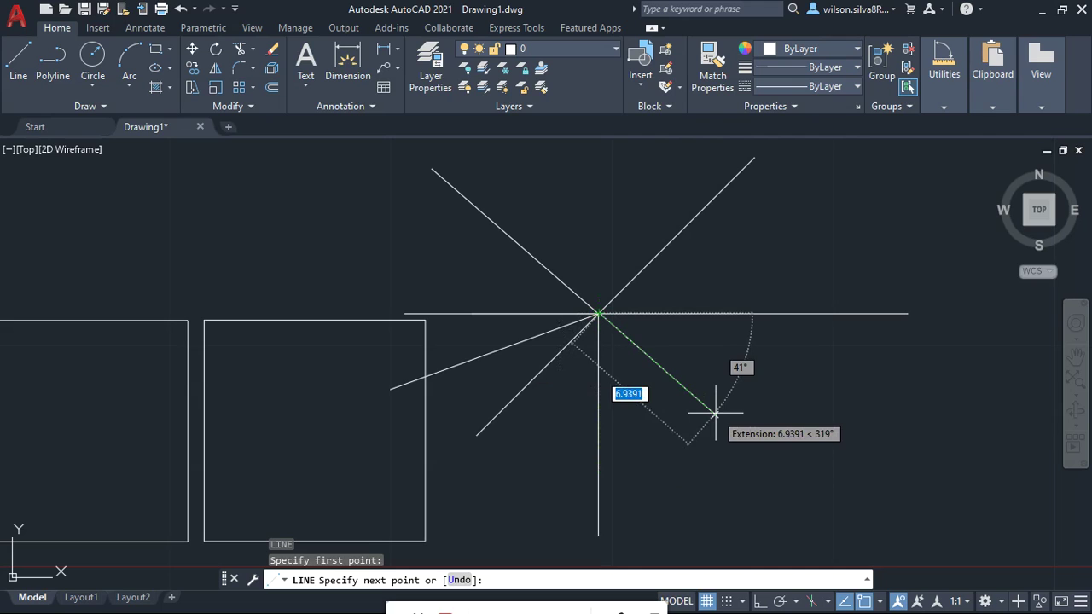
Step: End the new spoke down-right of the junction at about 319° and select it
click(715, 413)
key(Return)
key(Return)
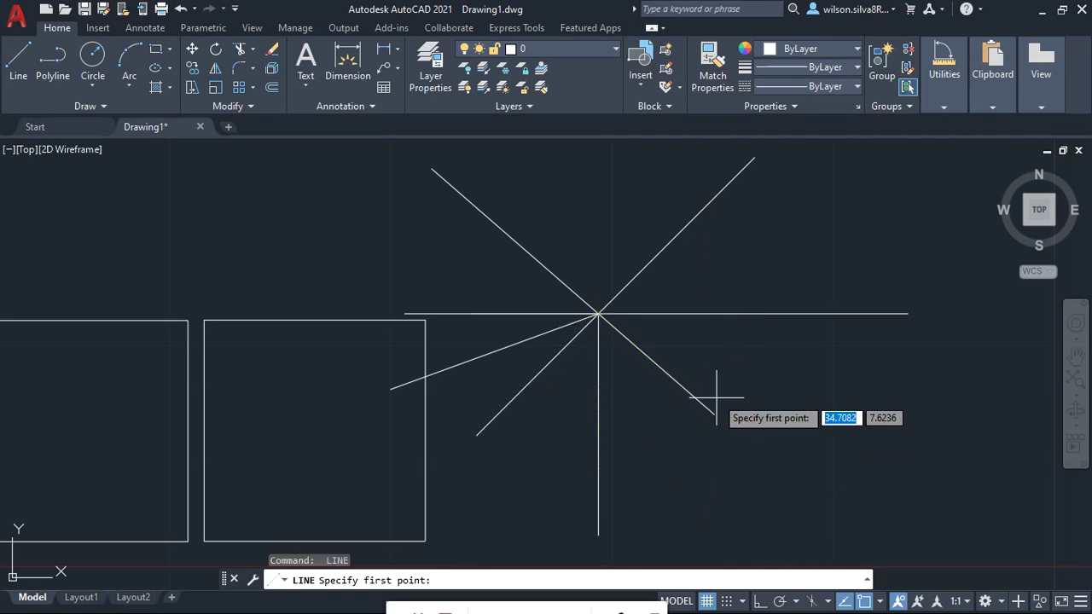
click(717, 400)
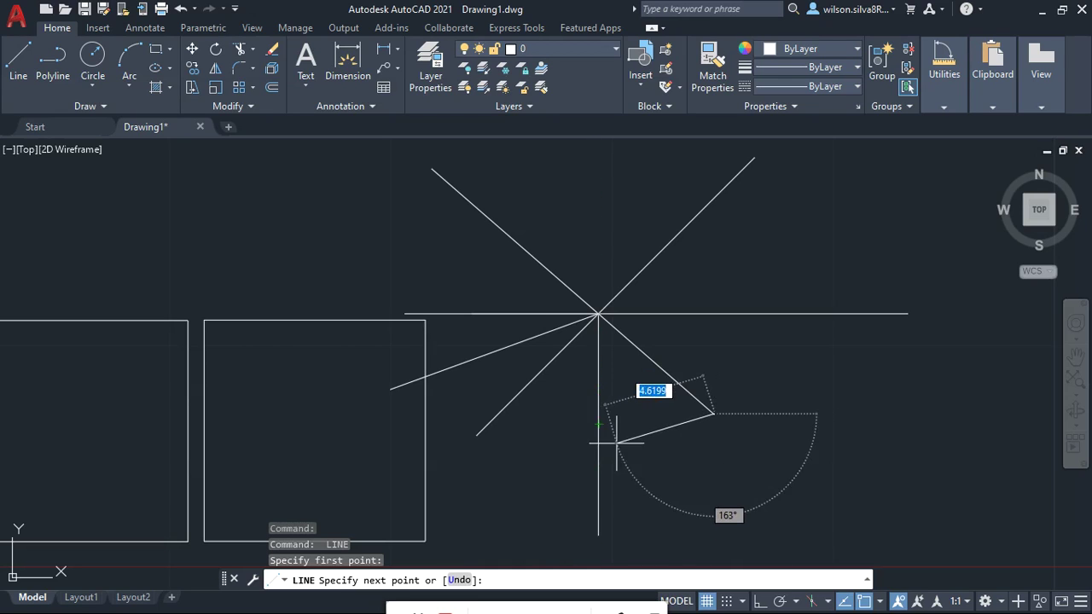
key(Return)
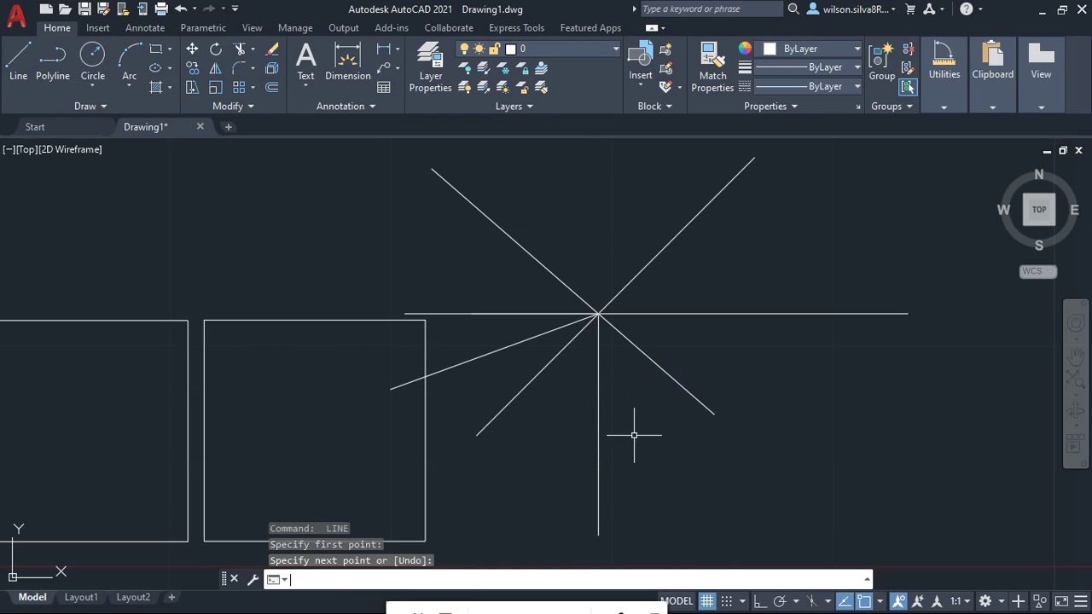
click(625, 336)
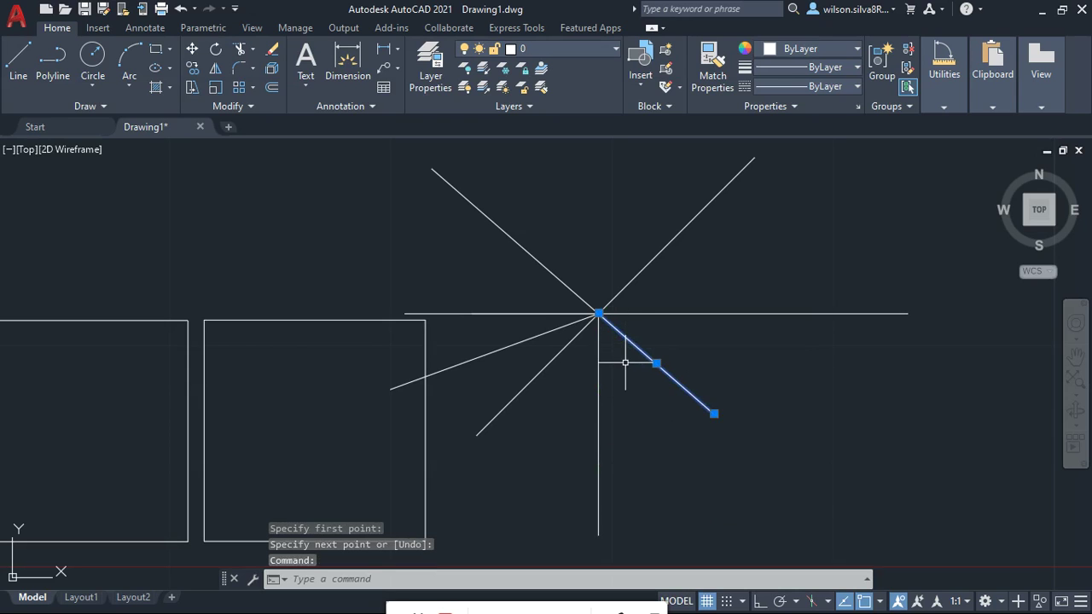
Step: Grip-stretch the spoke endpoints so the bent line's free end lands on the down-left spoke
click(600, 313)
click(715, 314)
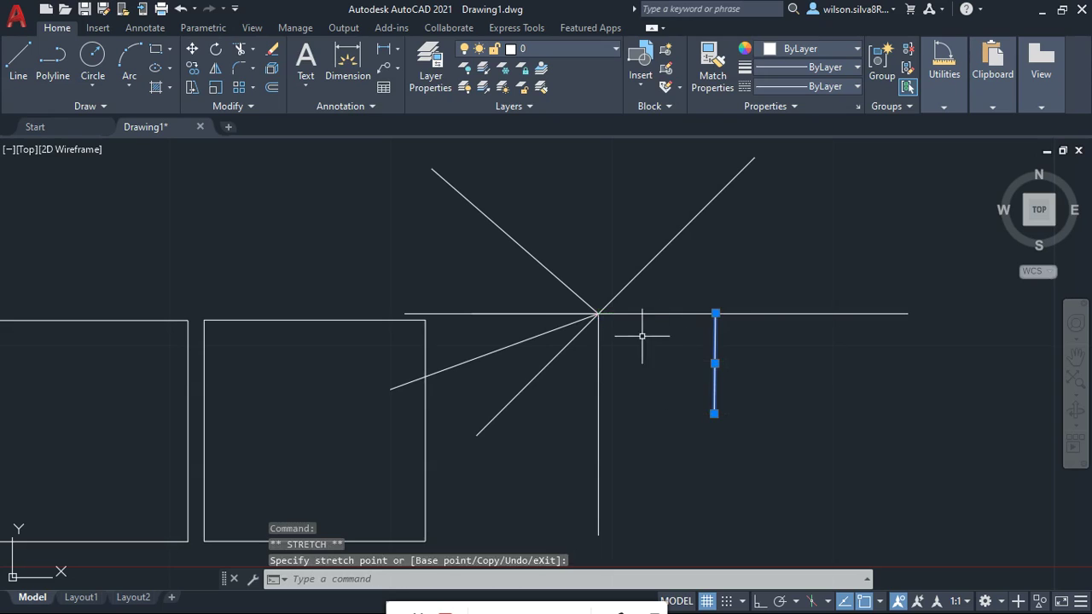
click(599, 322)
click(600, 313)
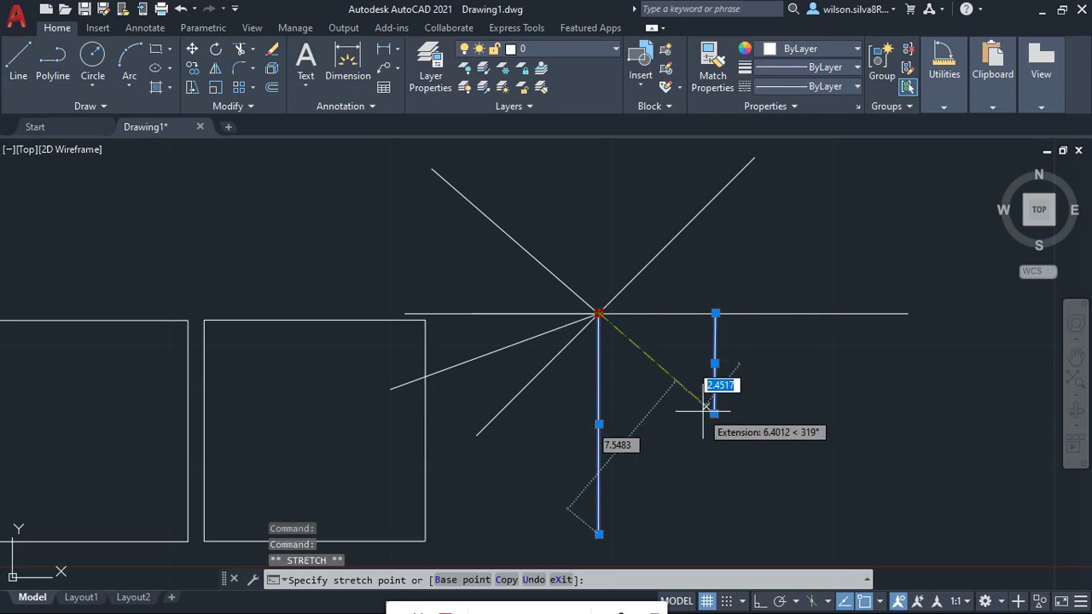
click(715, 414)
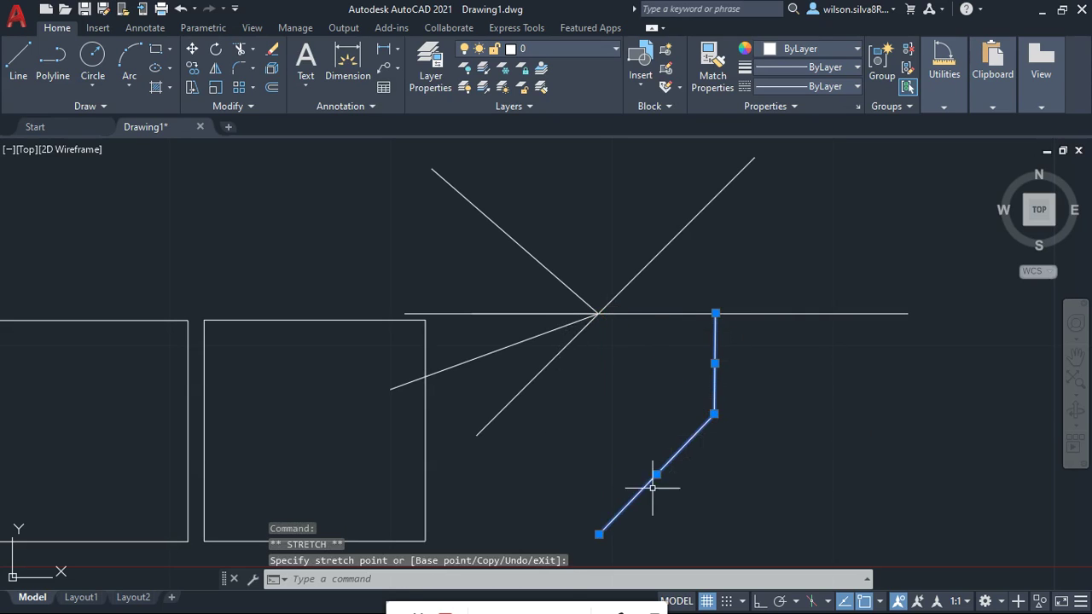
click(599, 534)
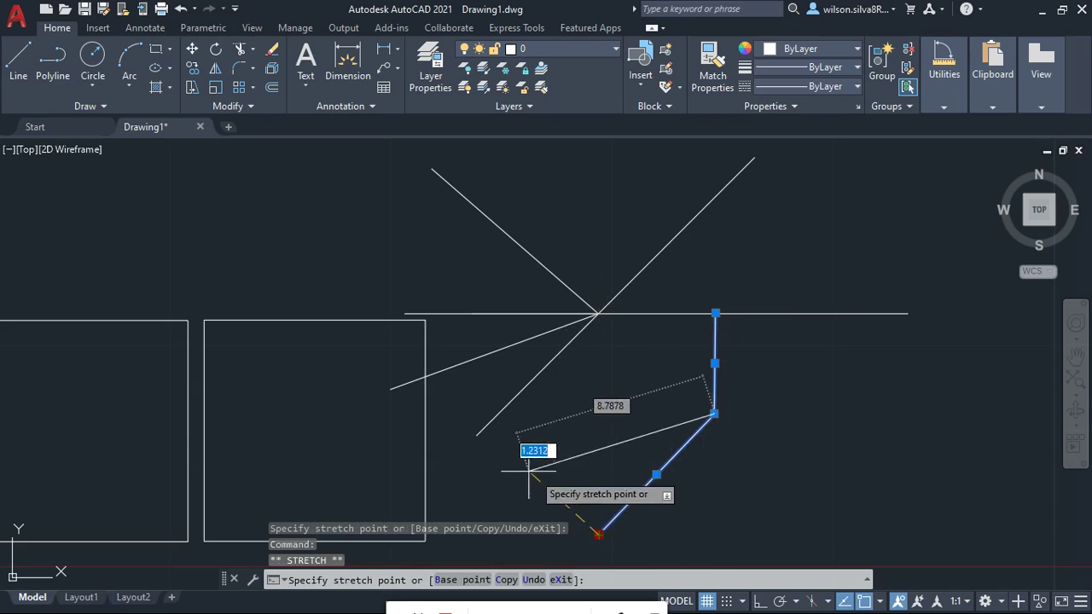
click(529, 382)
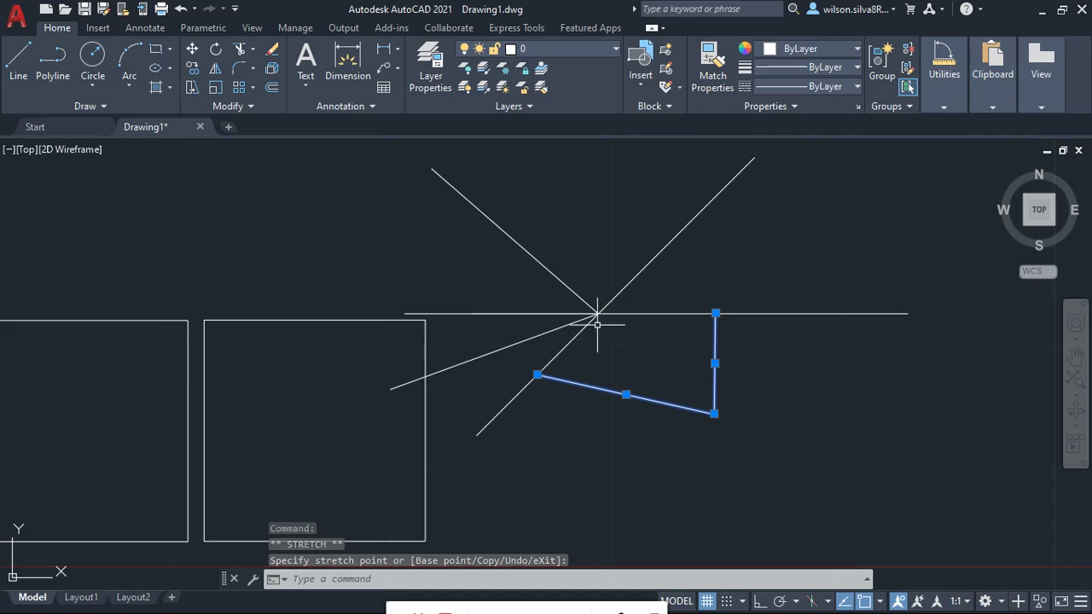
key(Escape)
Step: Start a line at the star's junction, then abandon it without adding a segment
text(l)
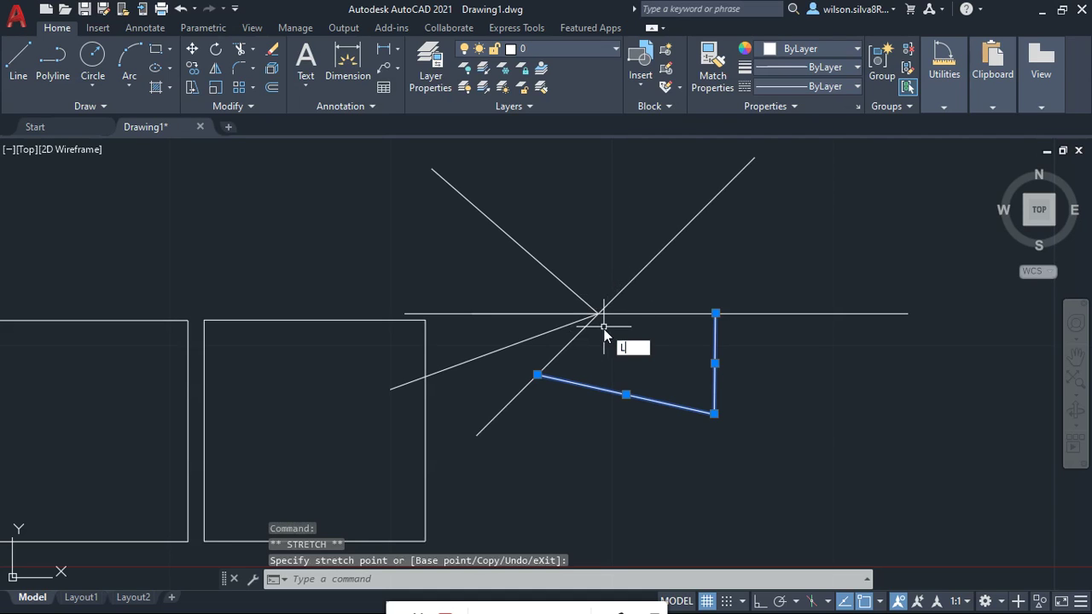
key(Return)
click(599, 314)
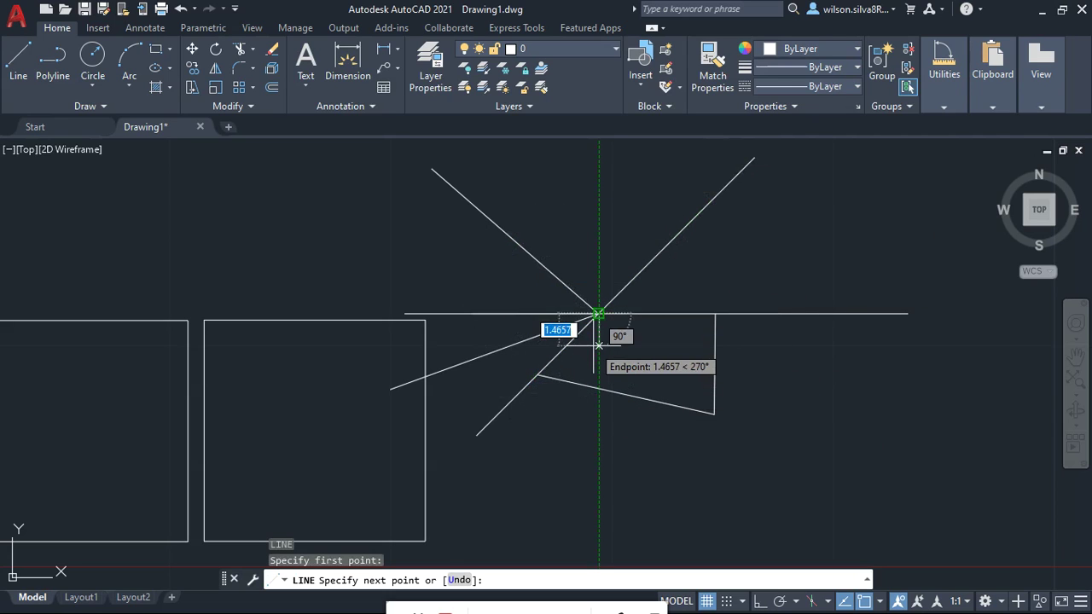
key(Escape)
scroll(622, 321, down, 8)
scroll(634, 309, up, 6)
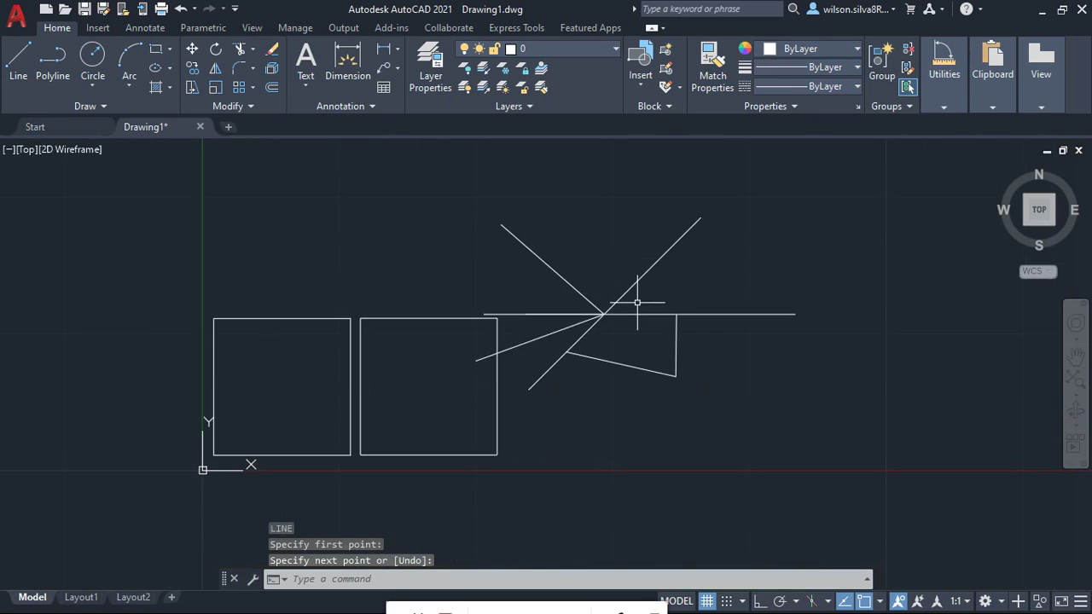
Step: Window-select all 14 objects, both squares and the star of lines, and delete them
click(825, 184)
click(184, 504)
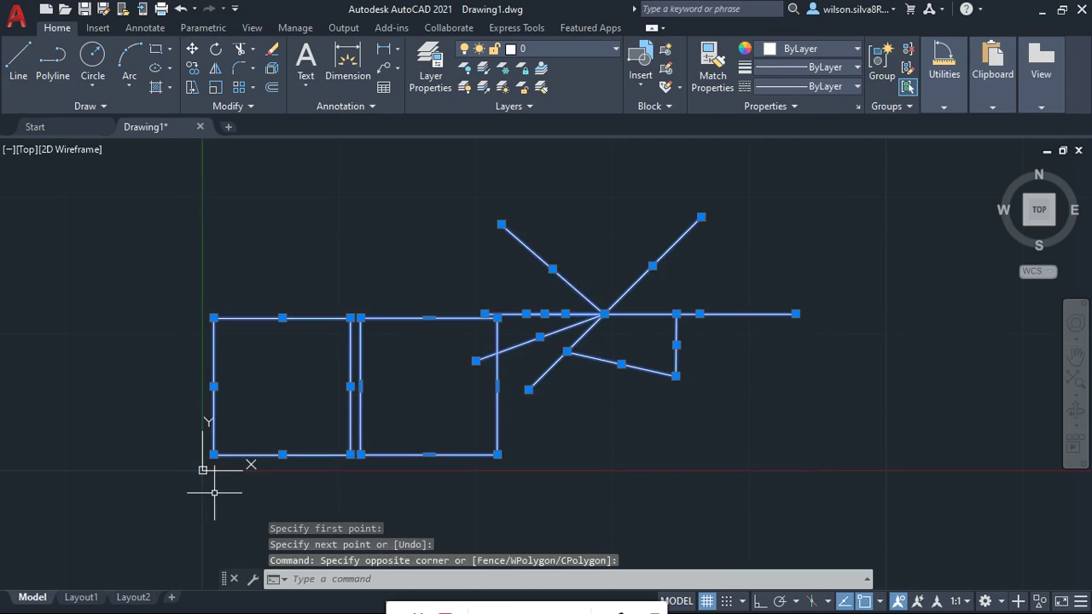
key(Delete)
scroll(378, 371, down, 5)
scroll(187, 354, down, 3)
scroll(263, 293, up, 6)
scroll(332, 274, down, 4)
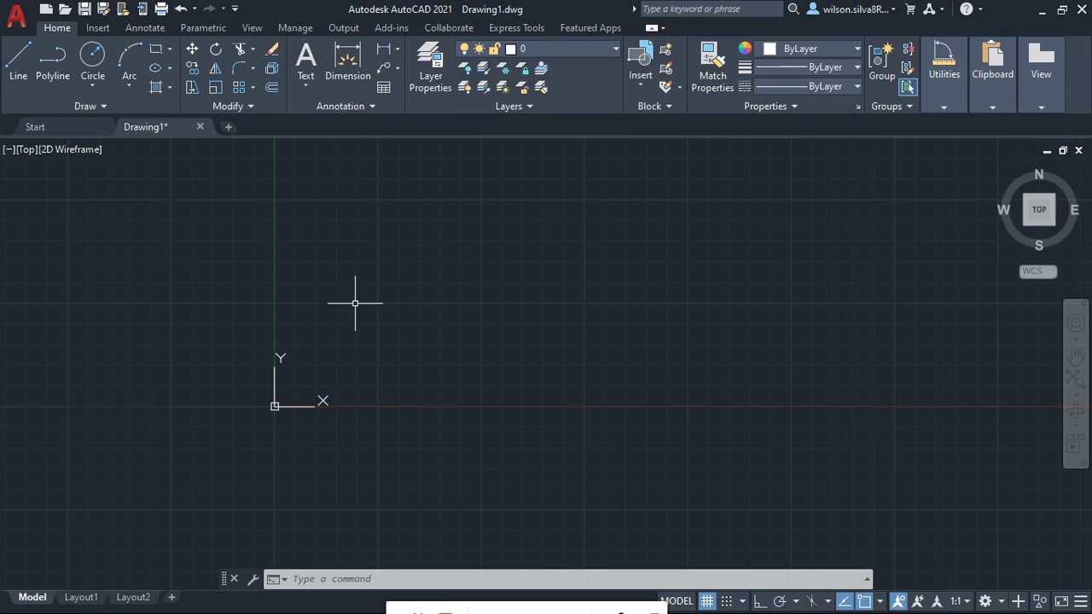
scroll(320, 329, down, 2)
scroll(354, 318, up, 2)
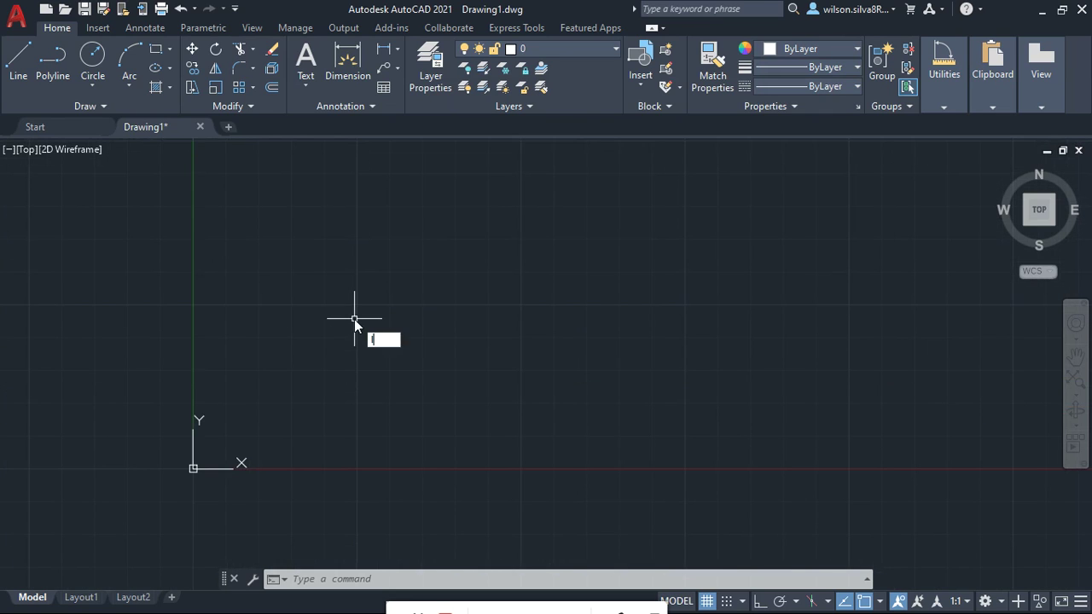
text(l)
key(Return)
click(388, 293)
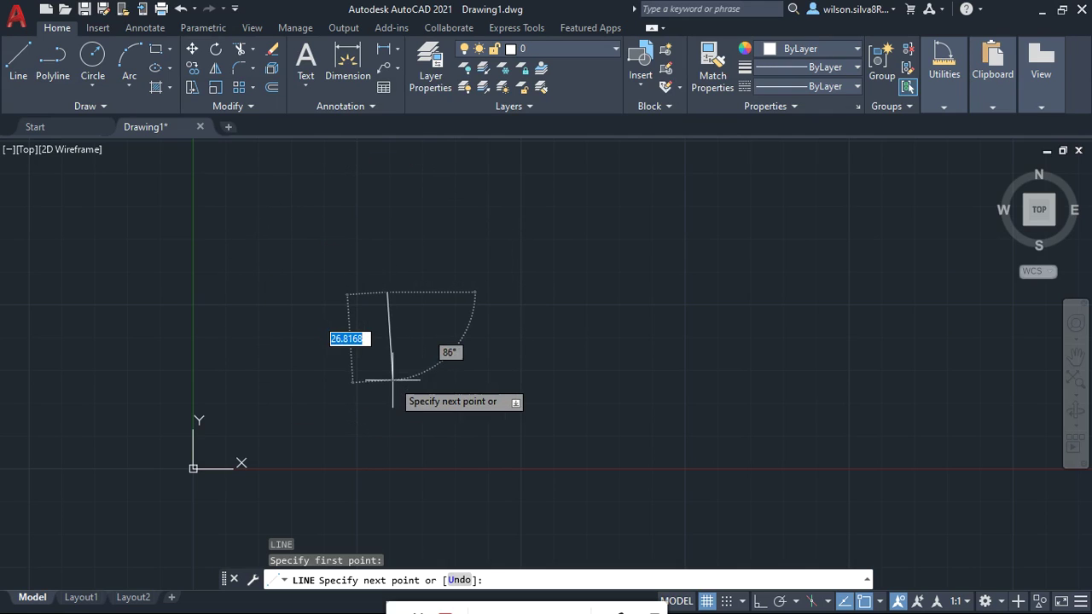
key(Escape)
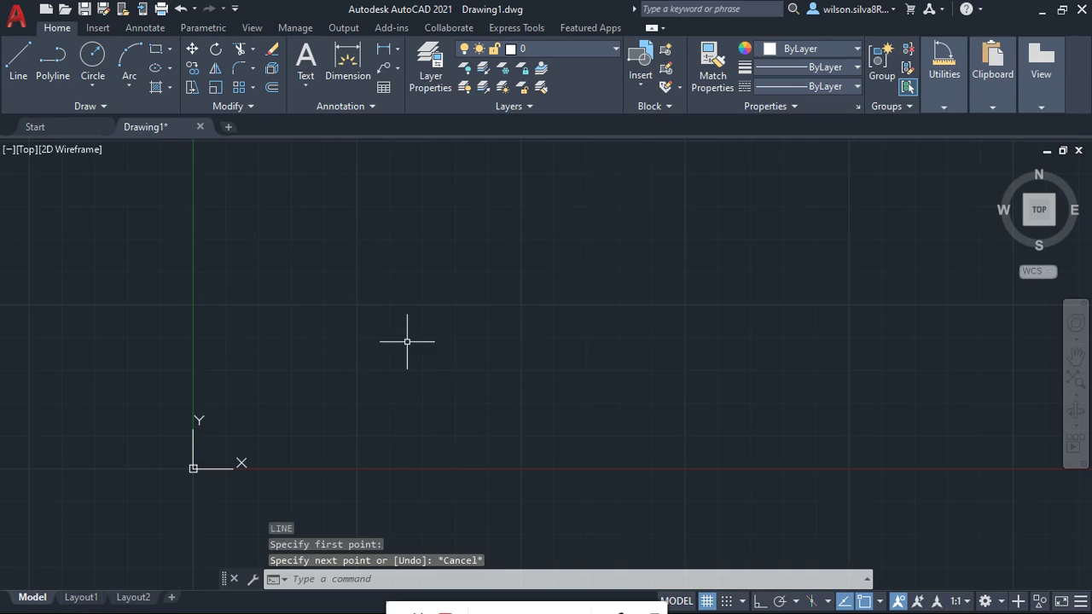